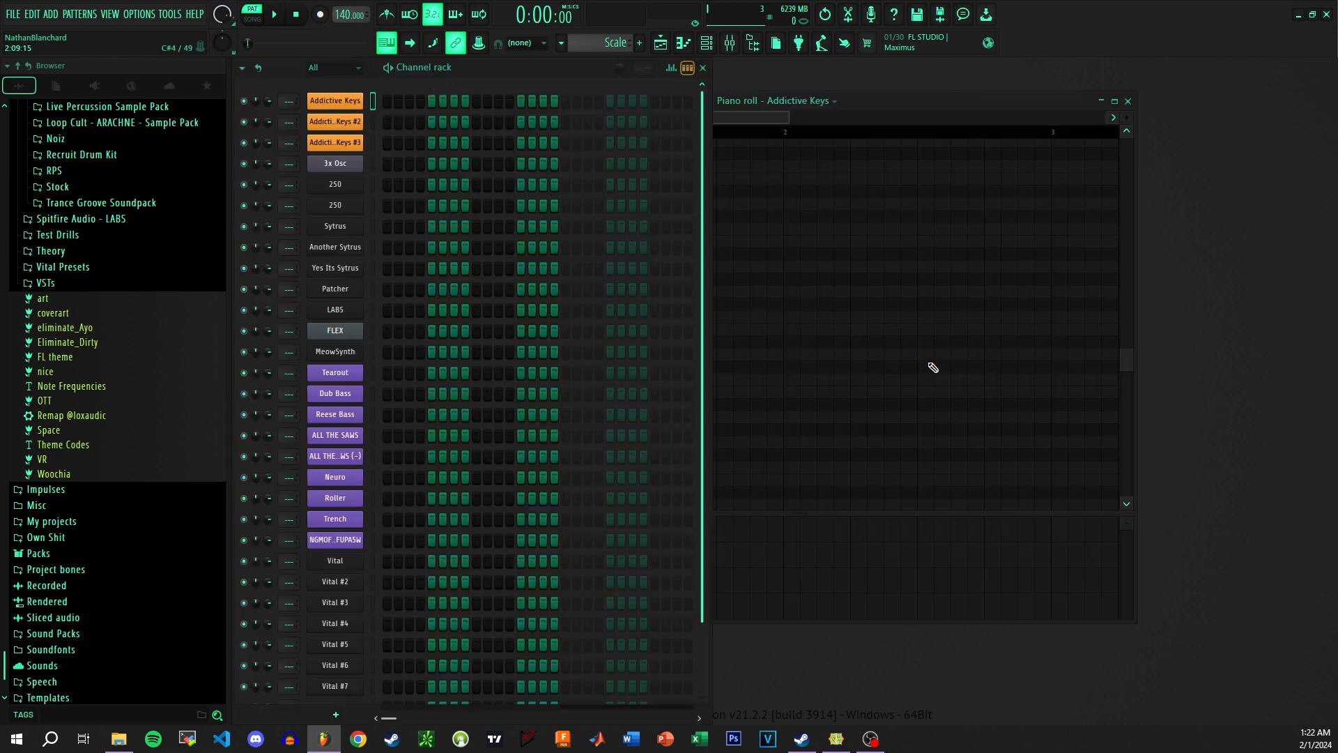
- Open the MeowSynth channel's plugin, move its window clear of the channel rack, and close the piano roll
click(350, 352)
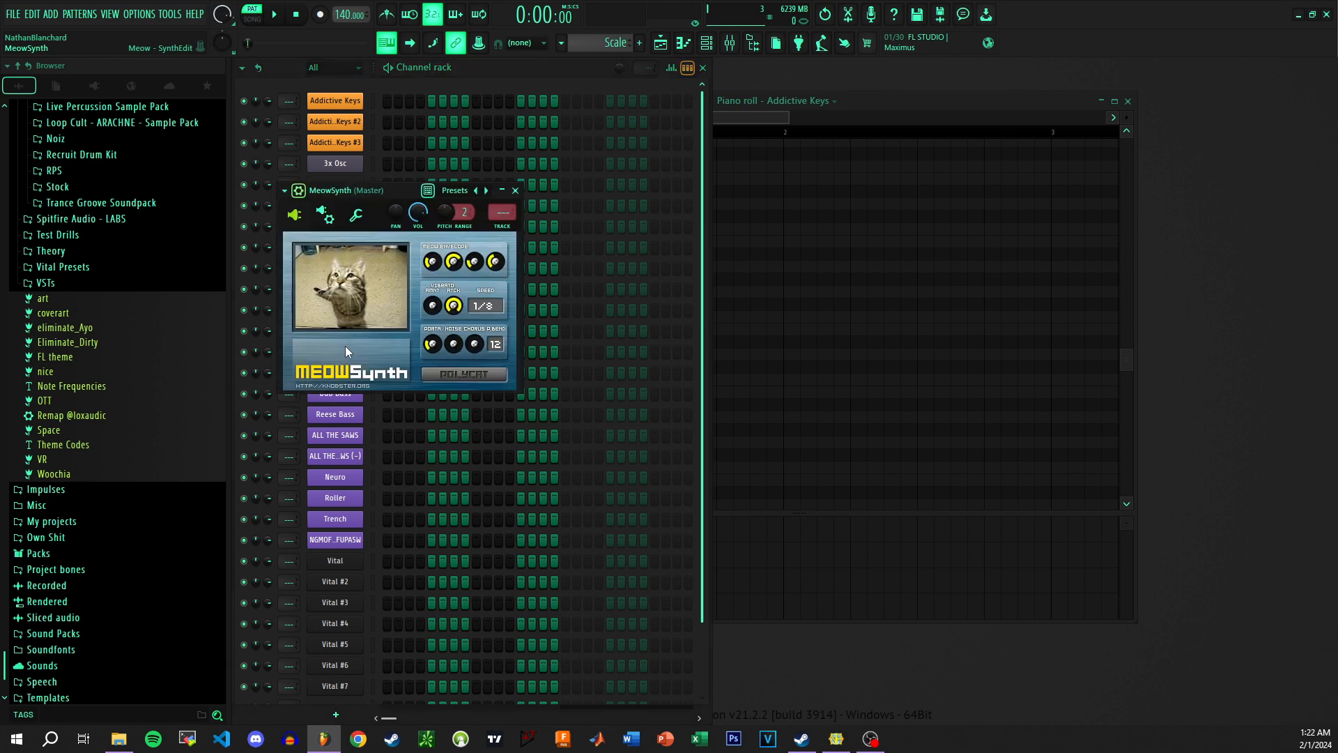
drag(358, 182, 810, 64)
click(1128, 102)
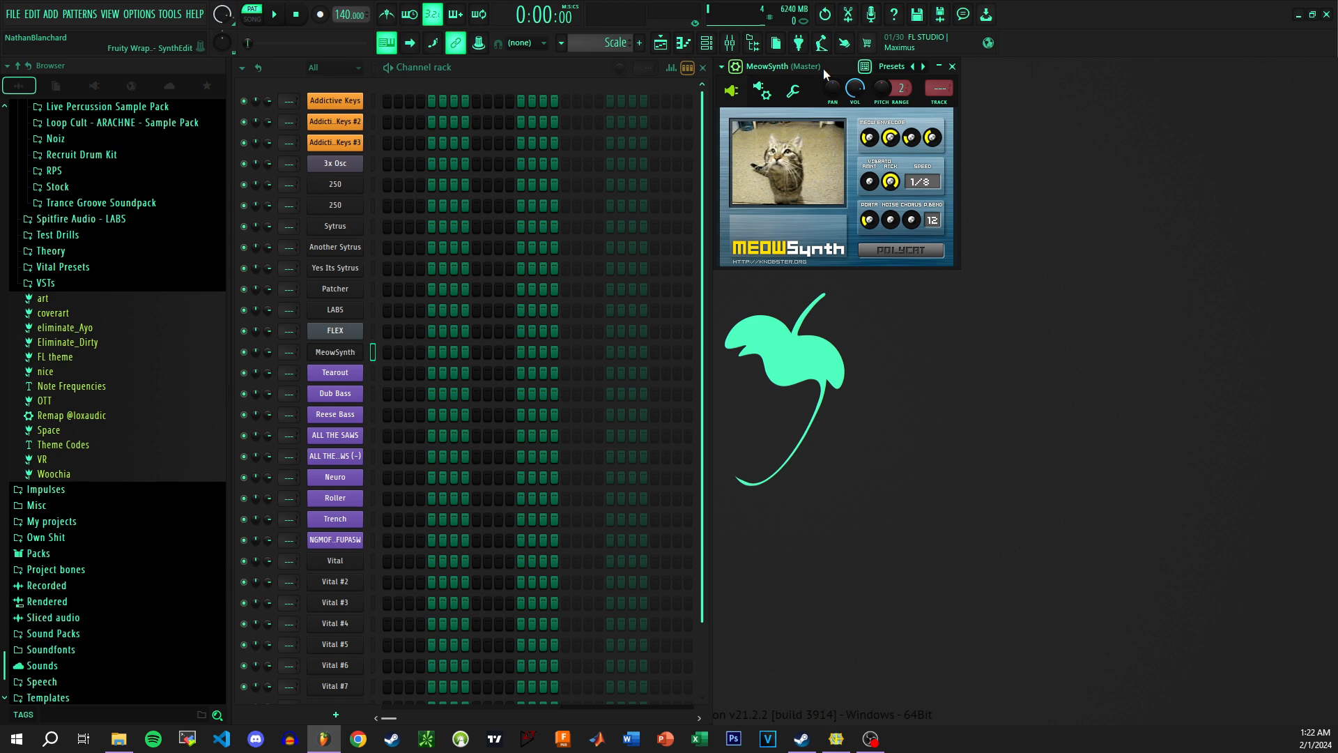
- Audition MeowSynth by playing a few low and high notes
key(z)
key(q)
key(m)
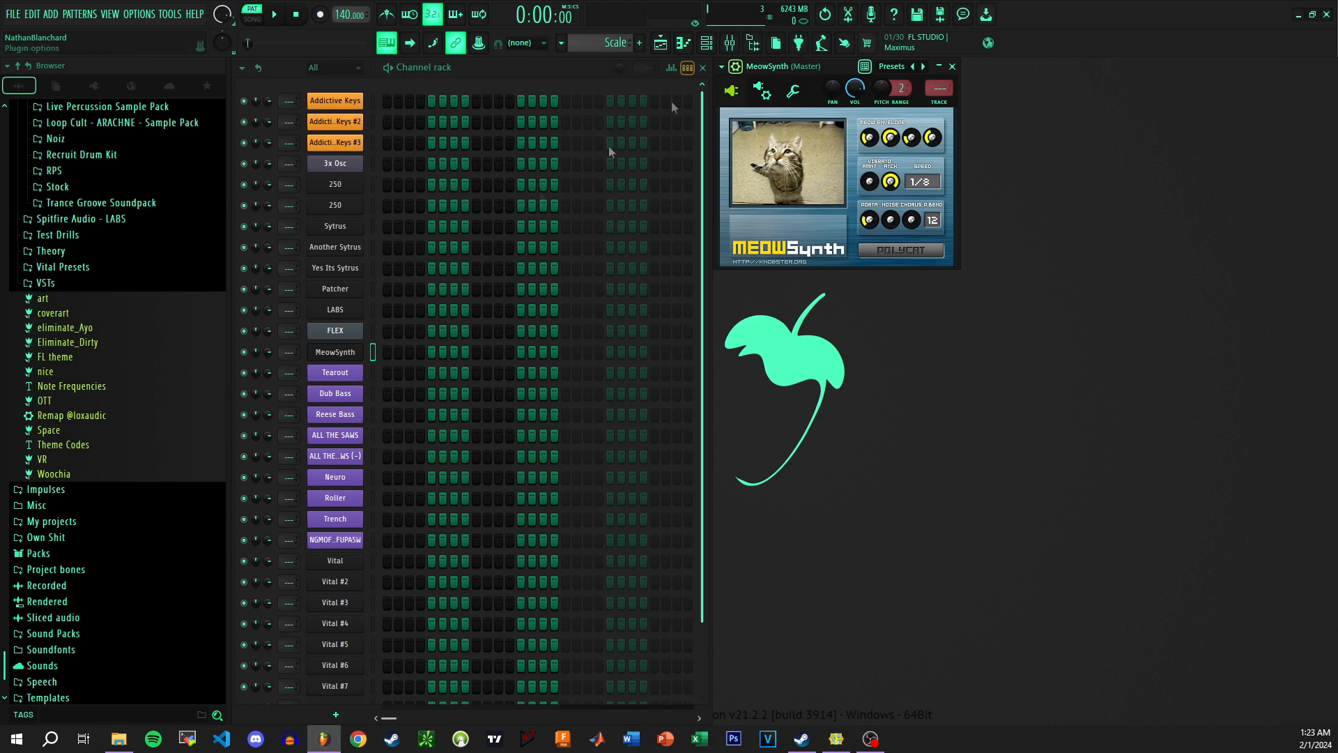
- Collapse the Sound Packs folder in the browser and expand Own Shit > Samps
scroll(78, 463, up, 7)
scroll(79, 463, up, 15)
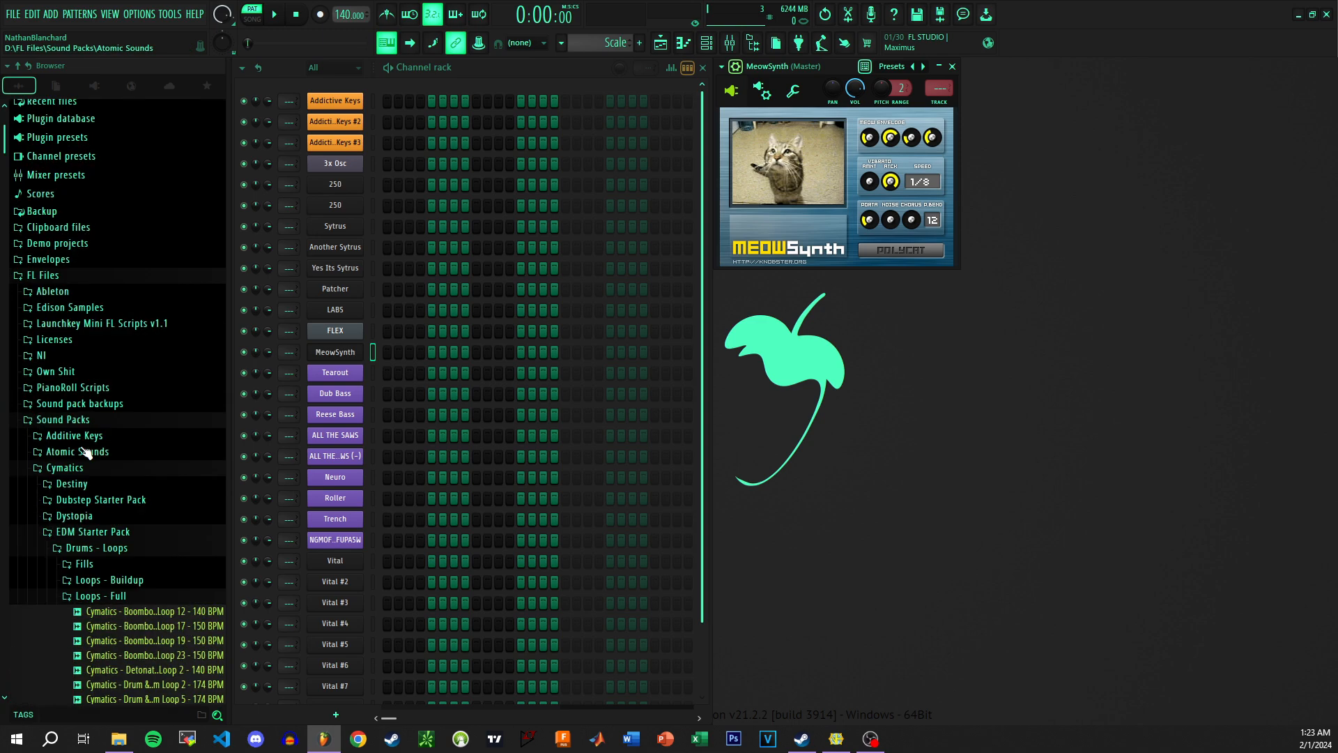
click(49, 422)
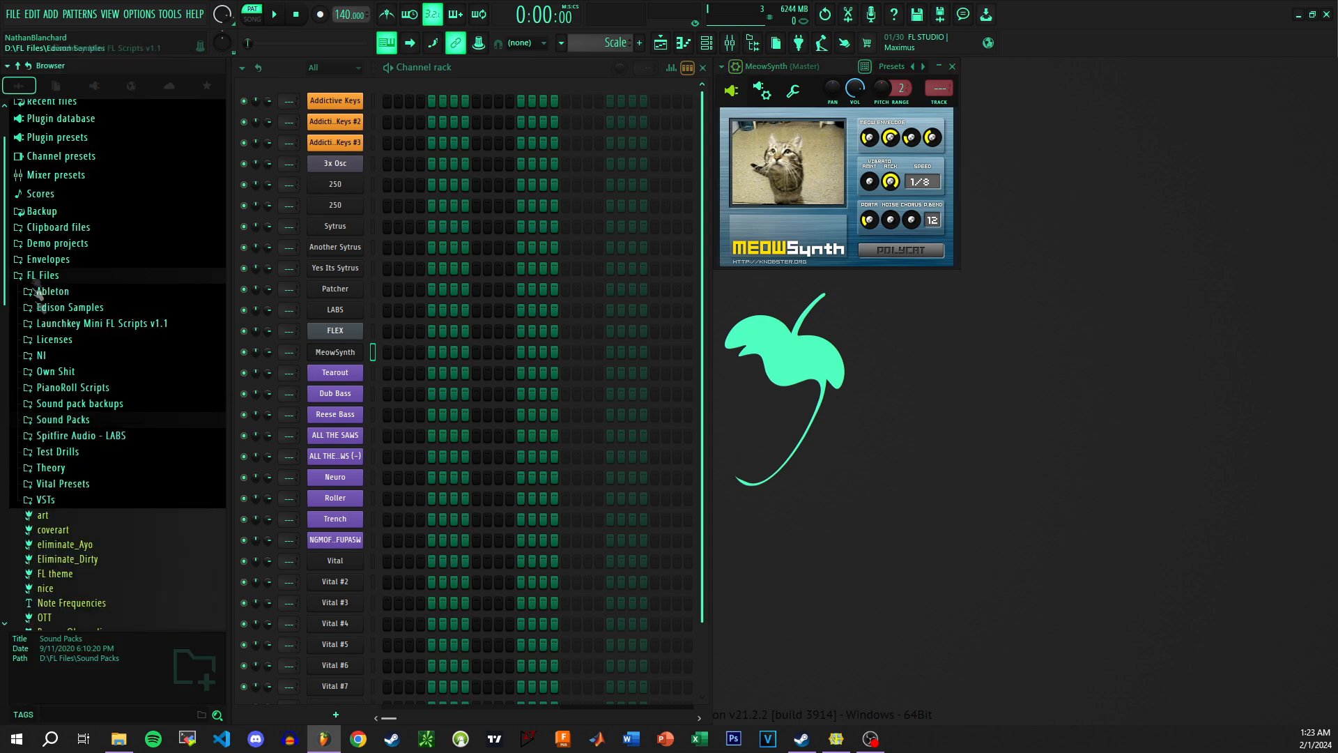
click(56, 372)
click(65, 406)
click(65, 406)
click(67, 422)
scroll(91, 461, down, 3)
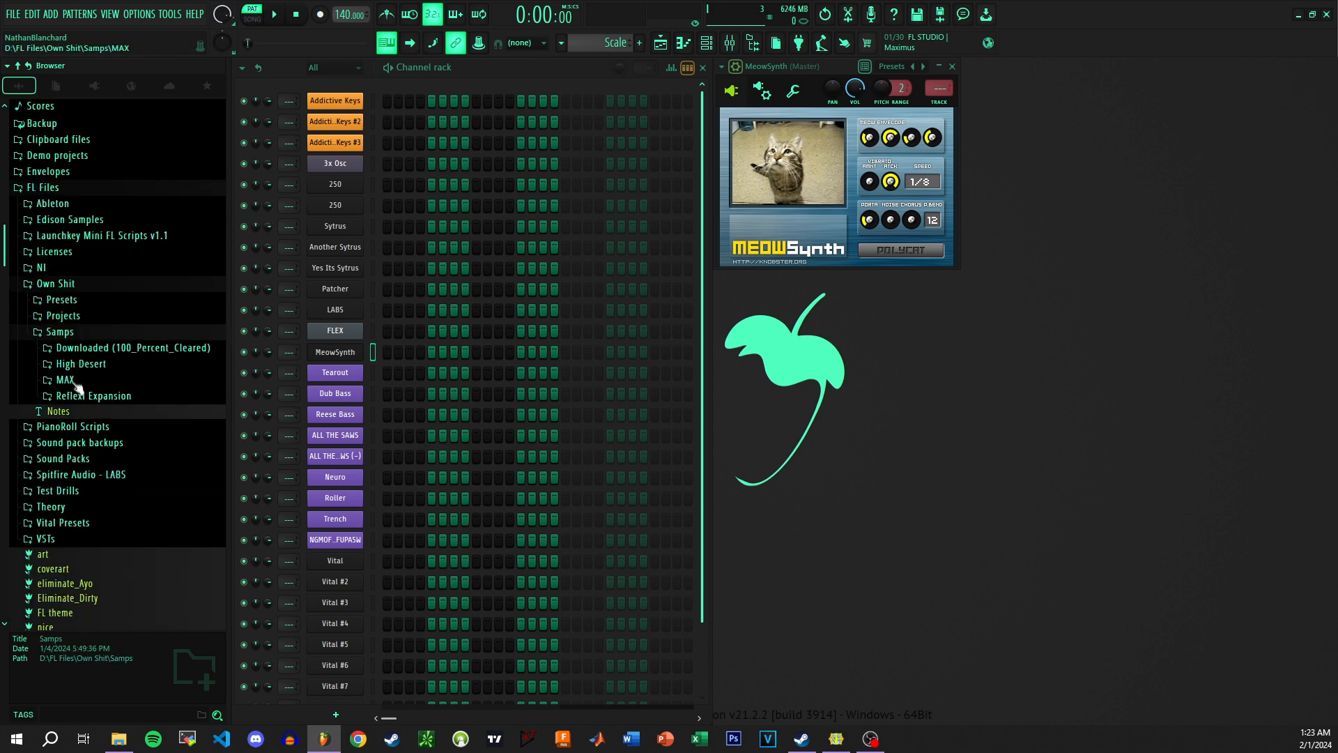
- Preview the MeowSynth_YYYYEAHHH_2 sample in High Desert > Vocals > Meow, and collapse the Samps folders again
click(78, 364)
click(87, 492)
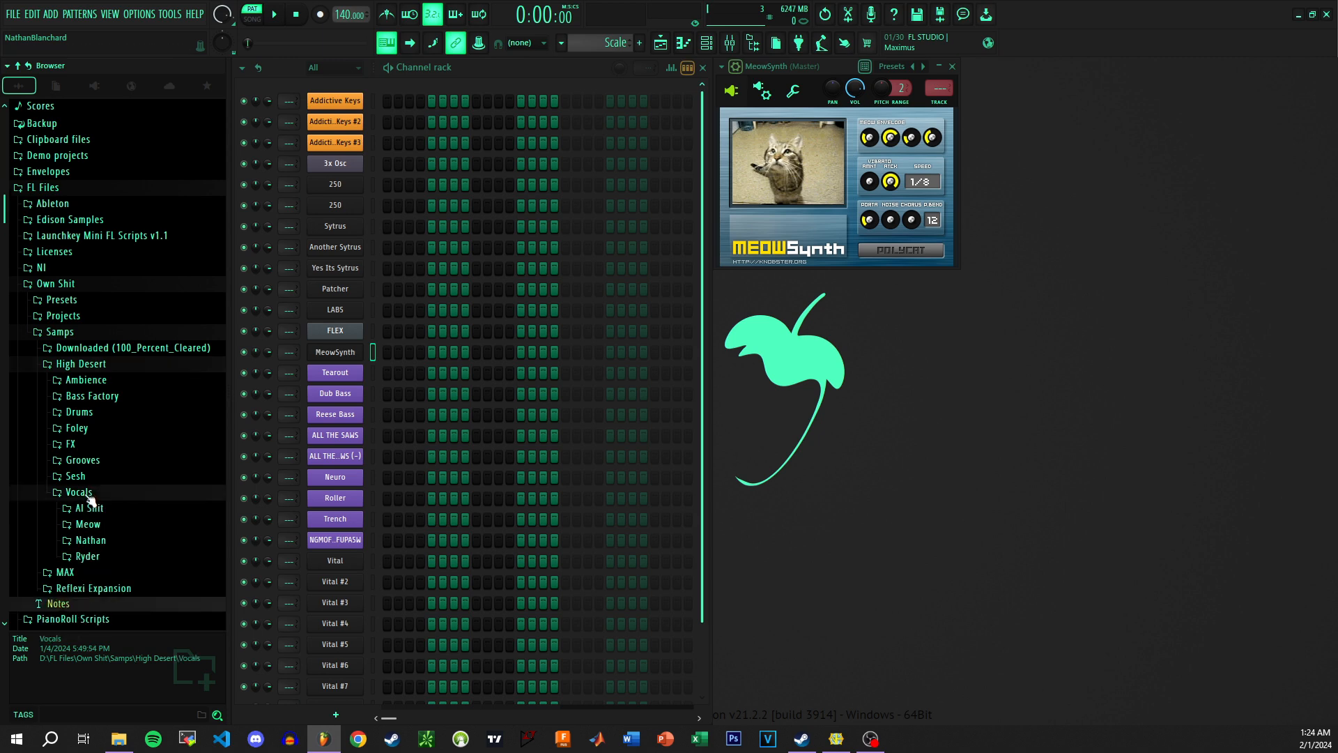
click(105, 543)
click(88, 525)
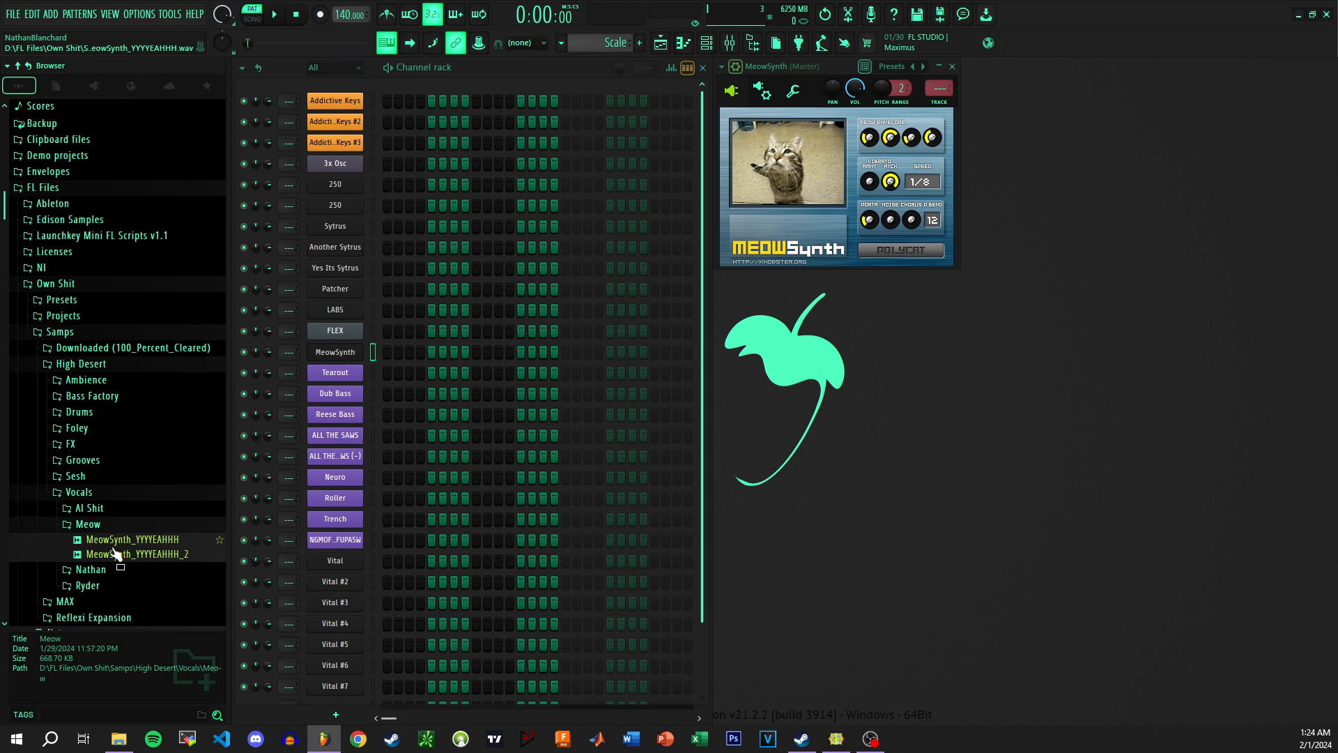
click(110, 555)
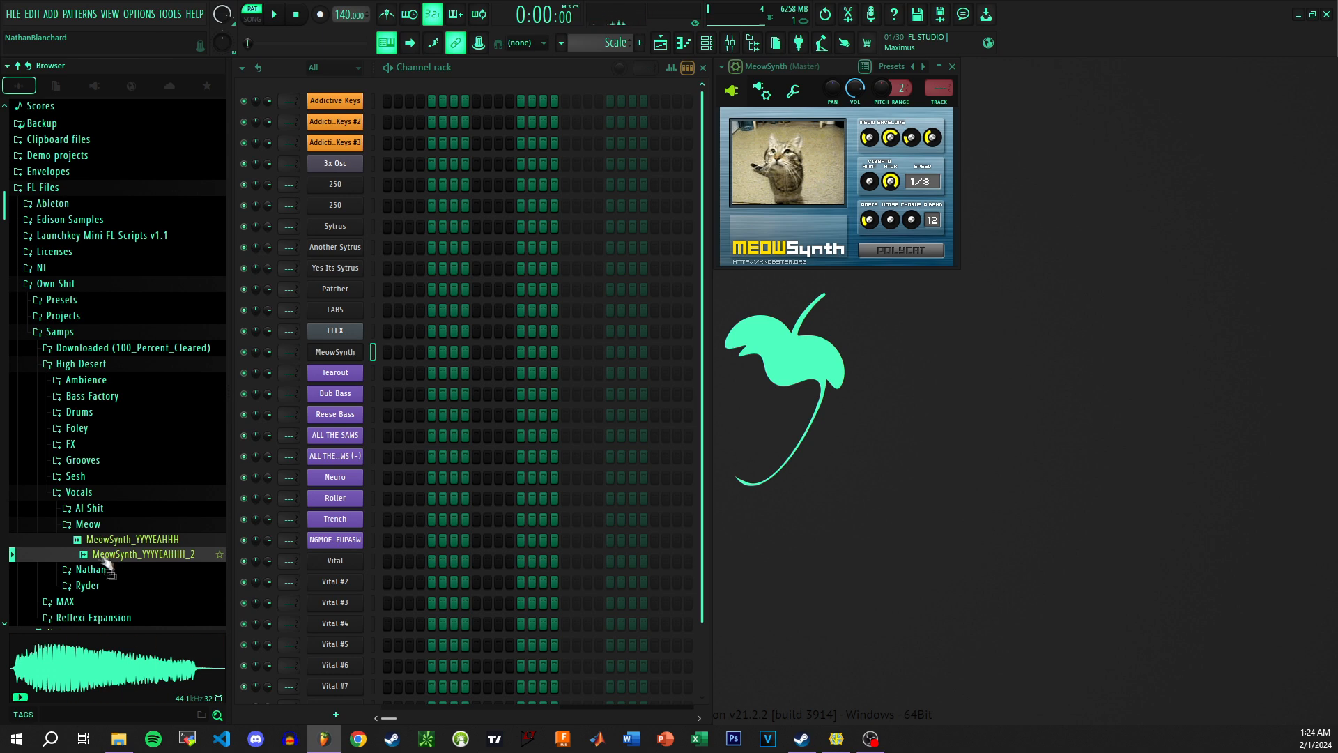
click(78, 364)
click(61, 333)
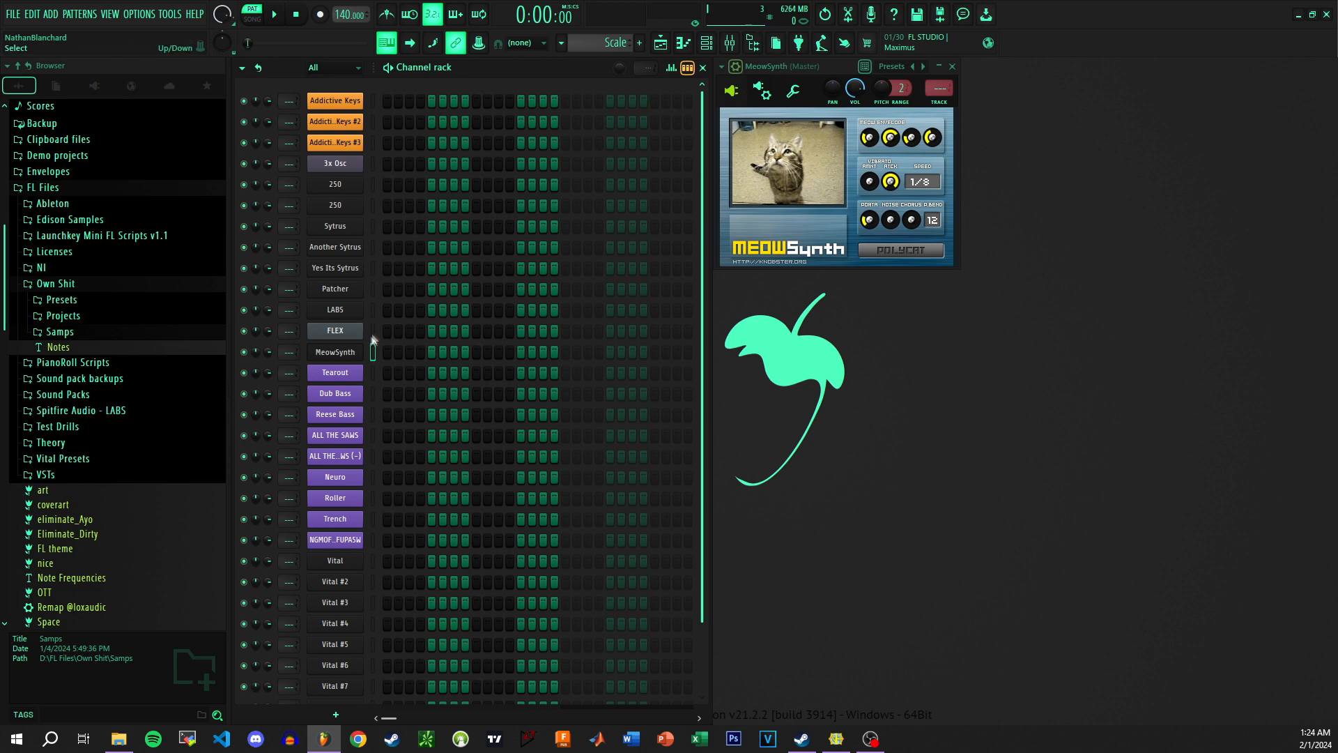
- Set MeowSynth's third envelope knob to maximum and the others to minimum, turn portamento down to zero, and audition the sound
click(812, 66)
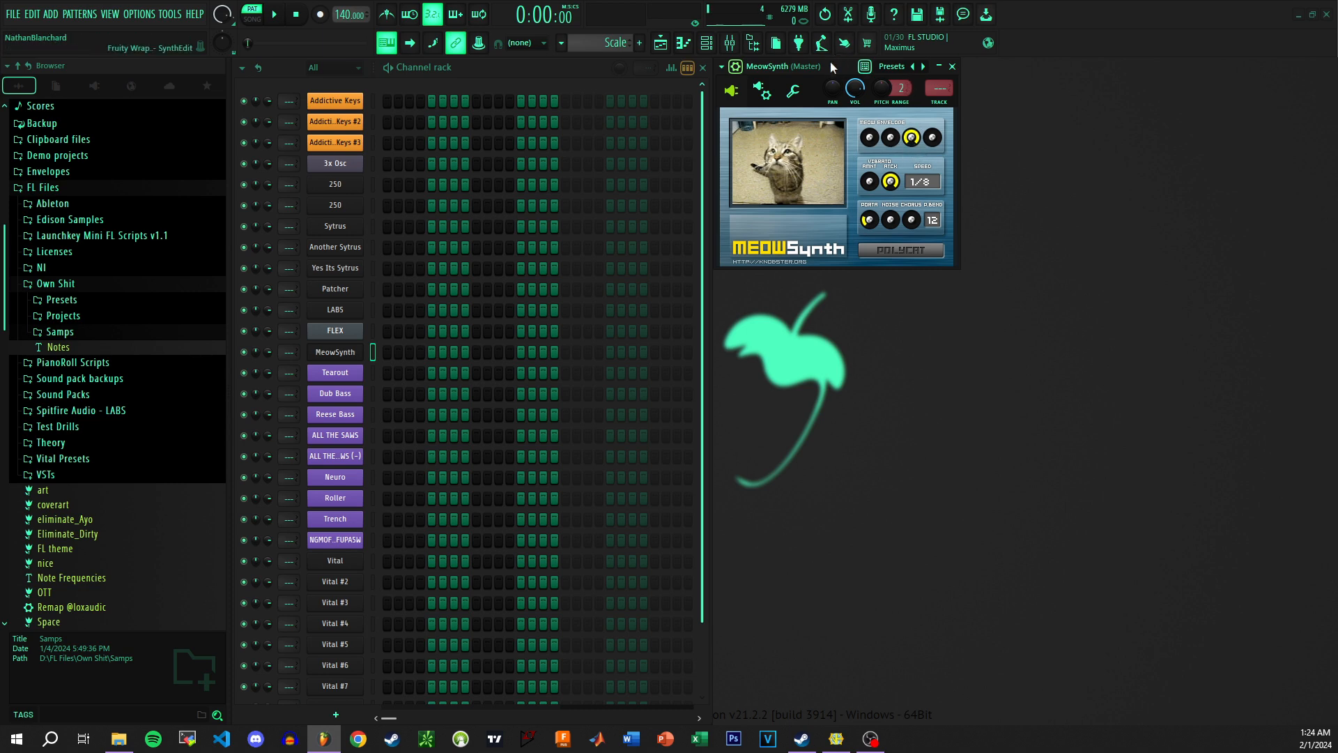
key(m)
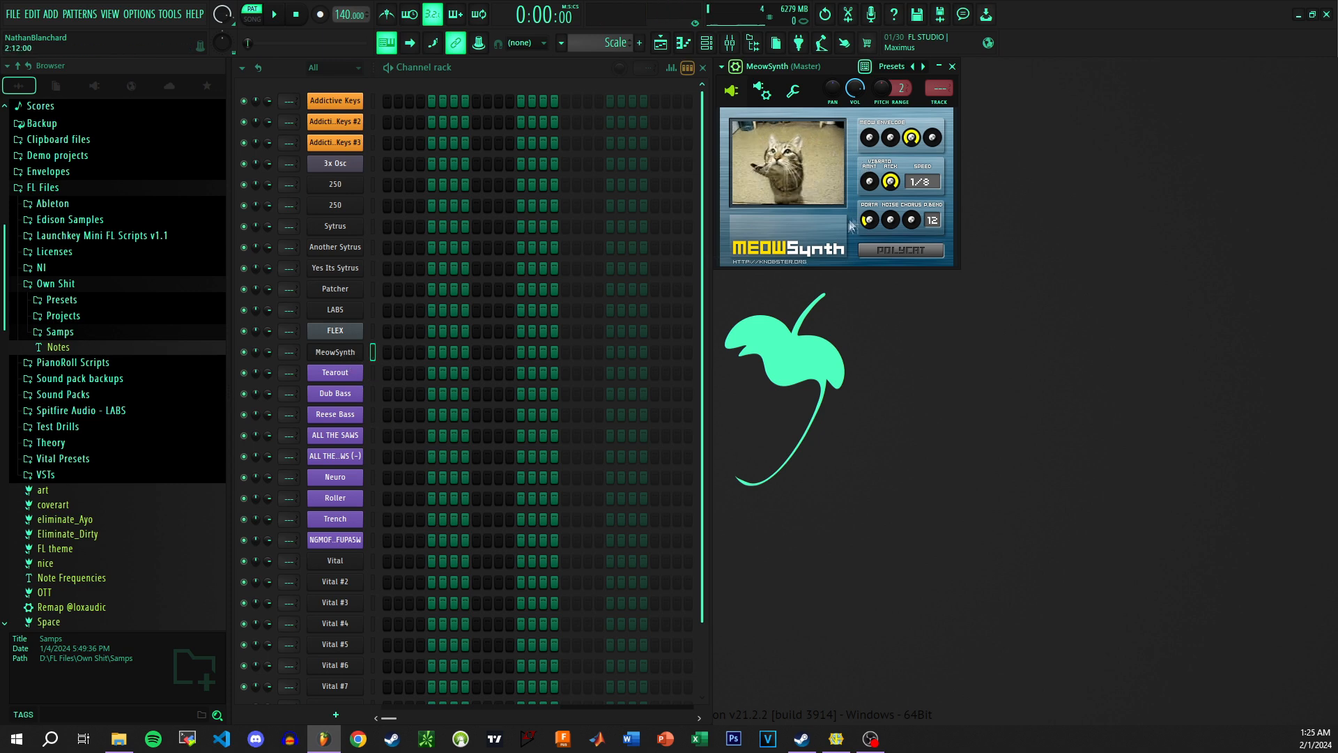
drag(873, 216, 895, 335)
key(m)
key(m)
key(m)
key(q)
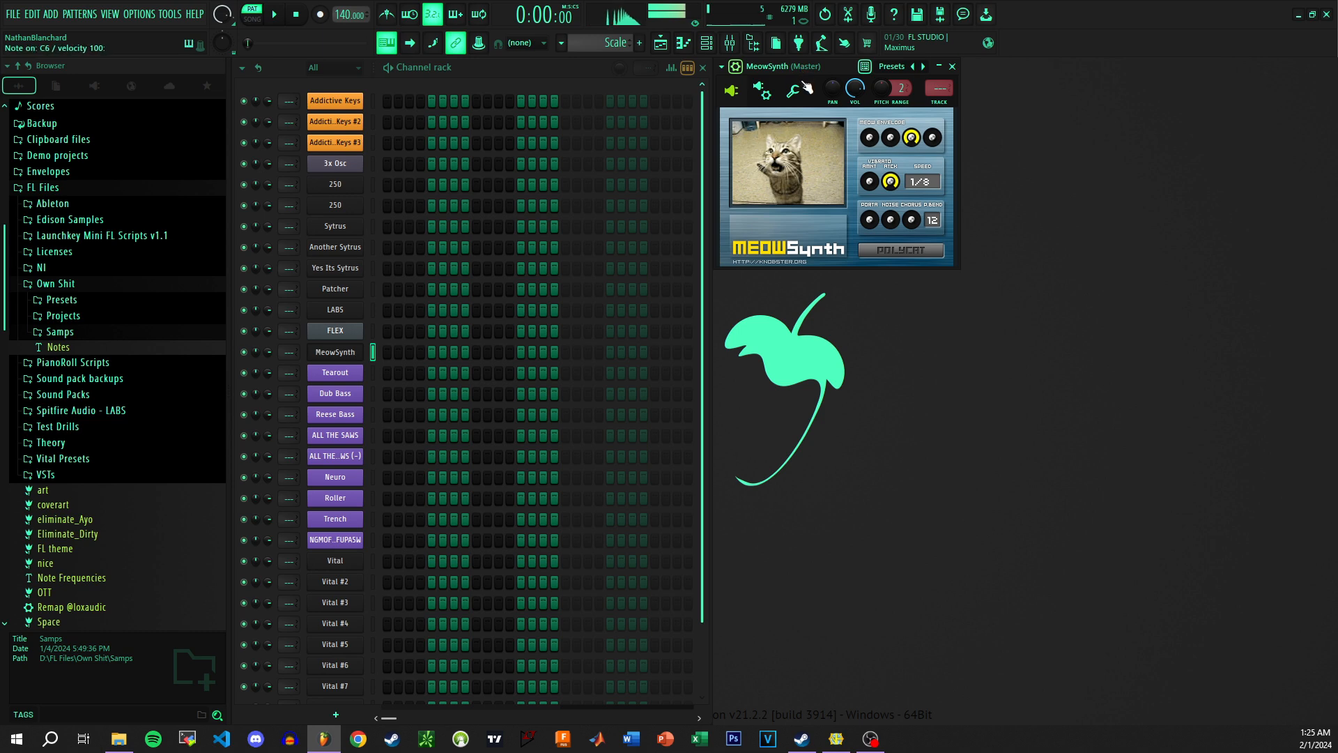
- Clone the MeowSynth channel and open the mixer
right_click(337, 357)
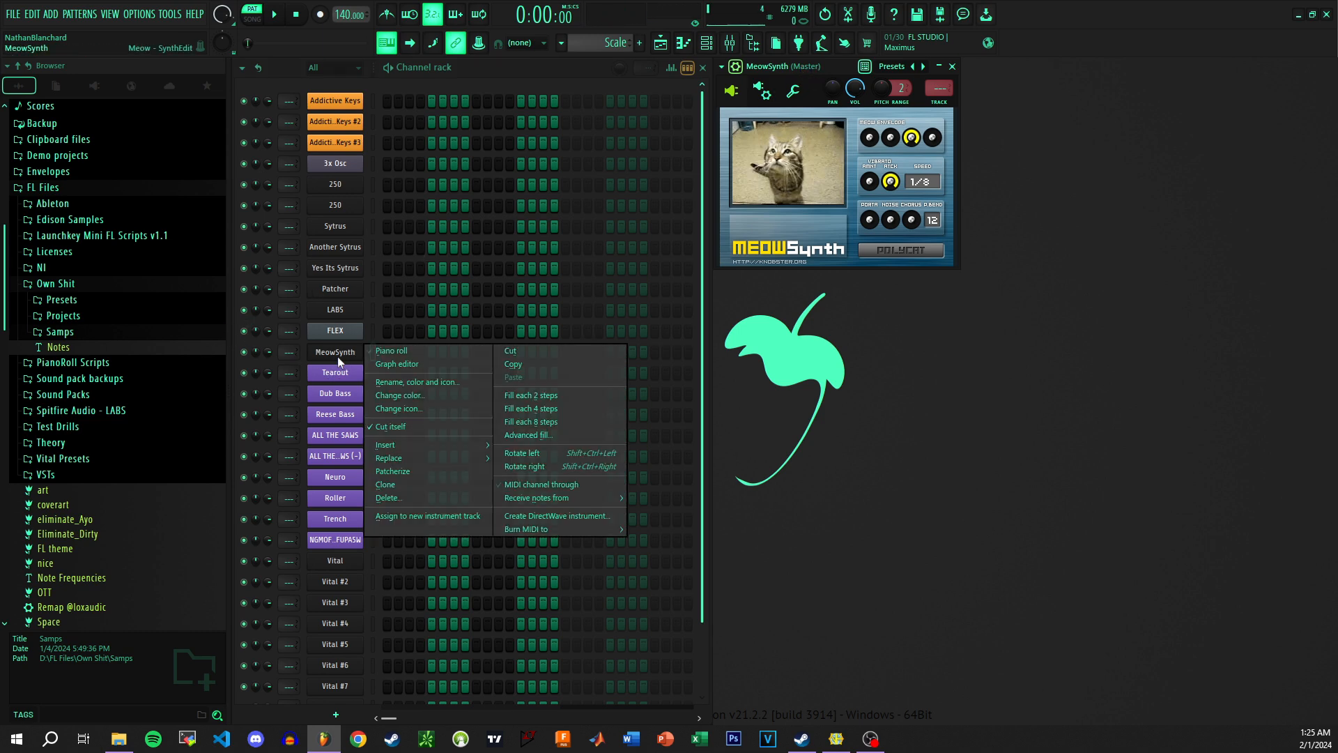
click(404, 484)
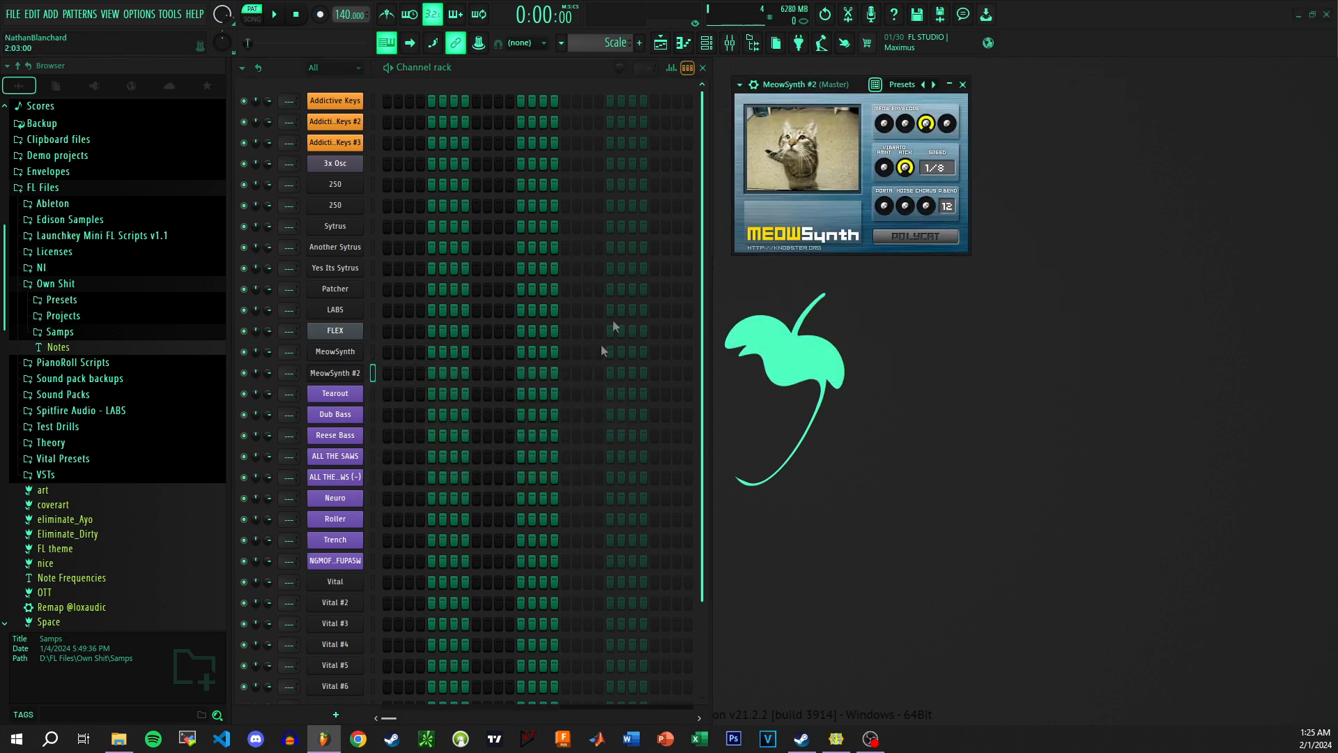
key(F9)
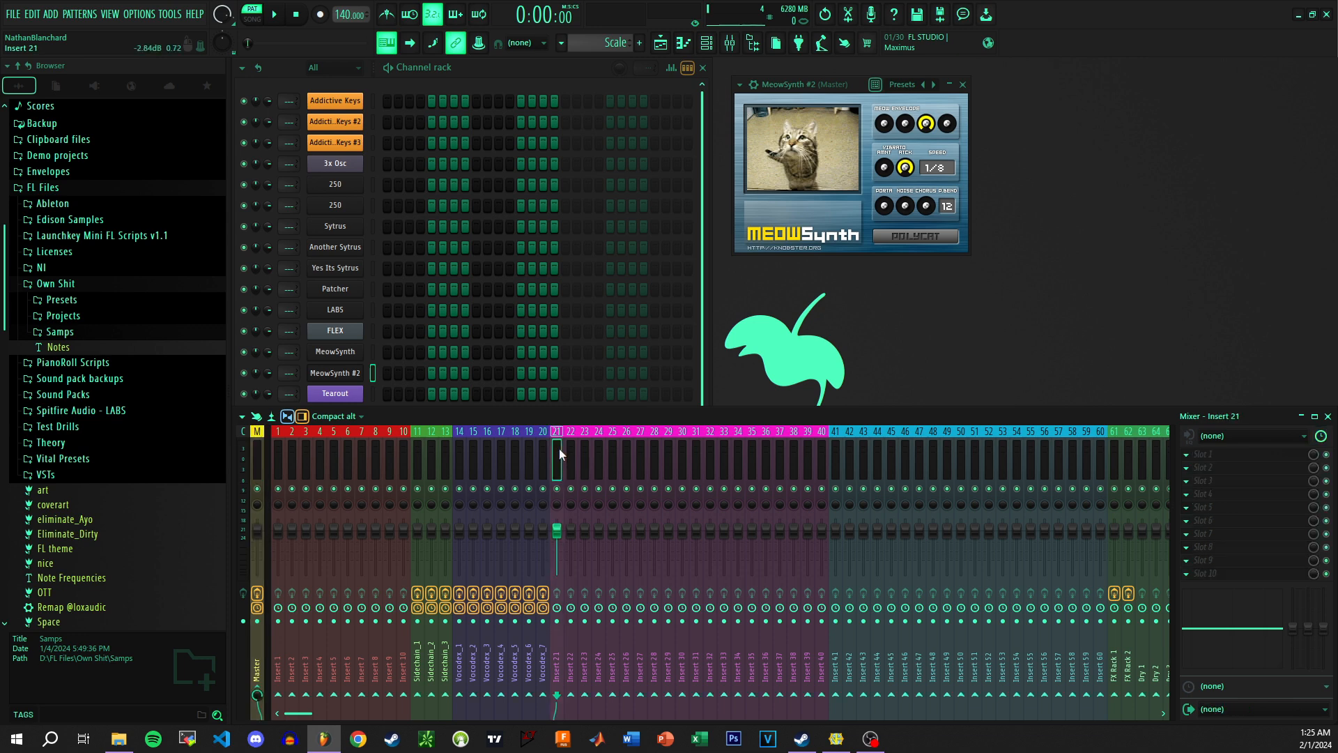
- Assign the MeowSynth channel to mixer insert 21 and MeowSynth #2 to insert 22
click(334, 355)
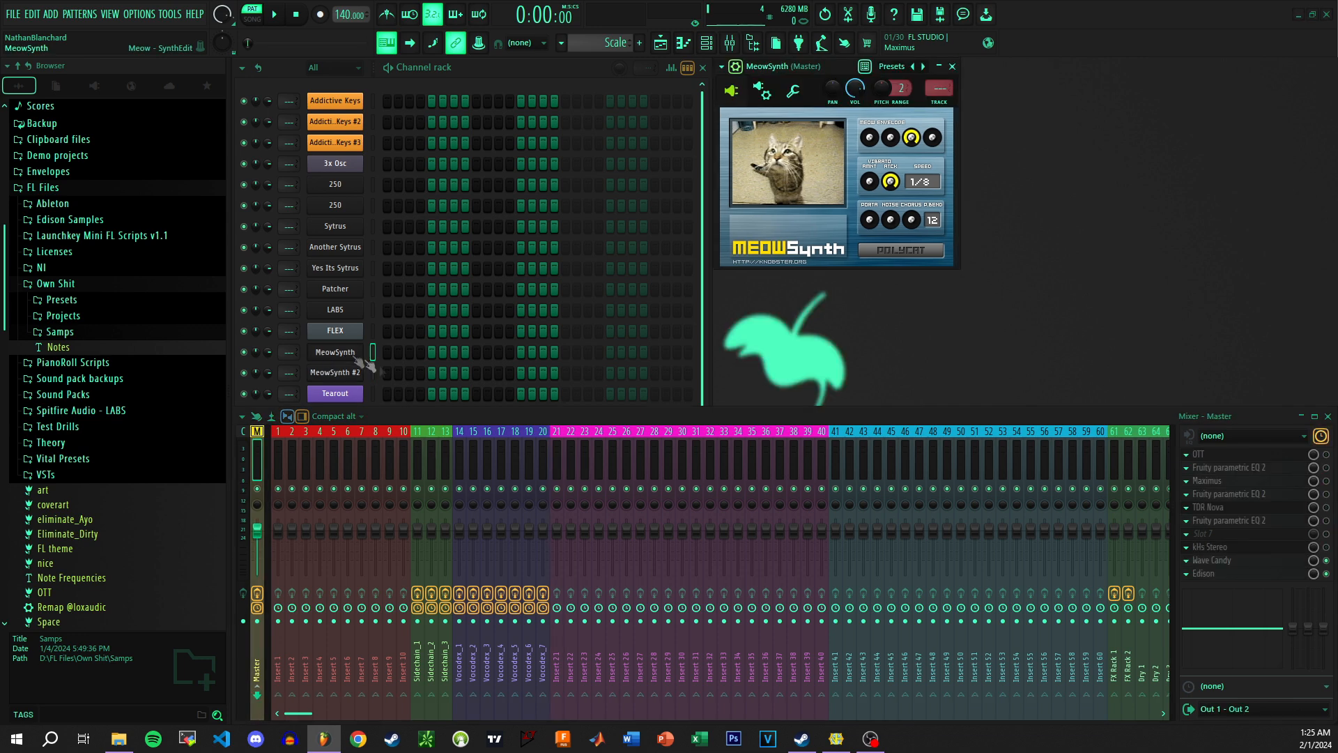
click(557, 469)
key(ctrl+l)
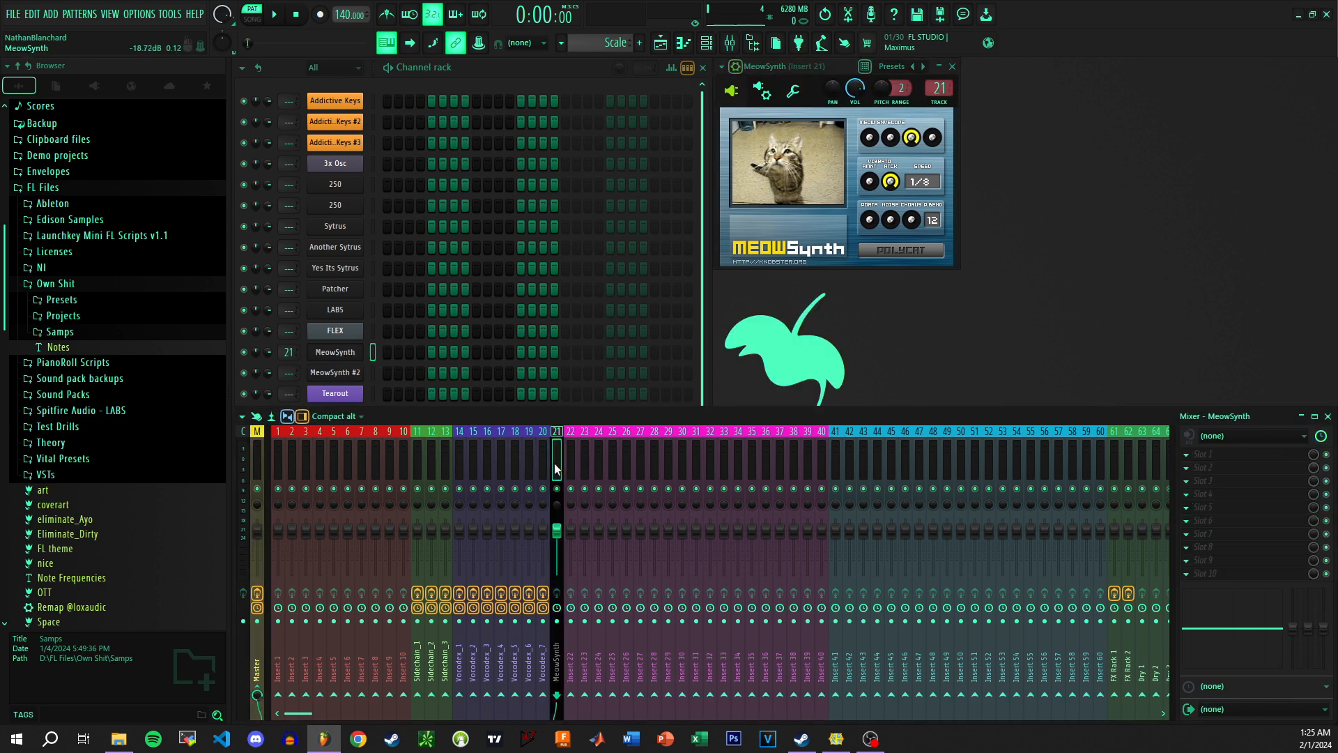
click(333, 376)
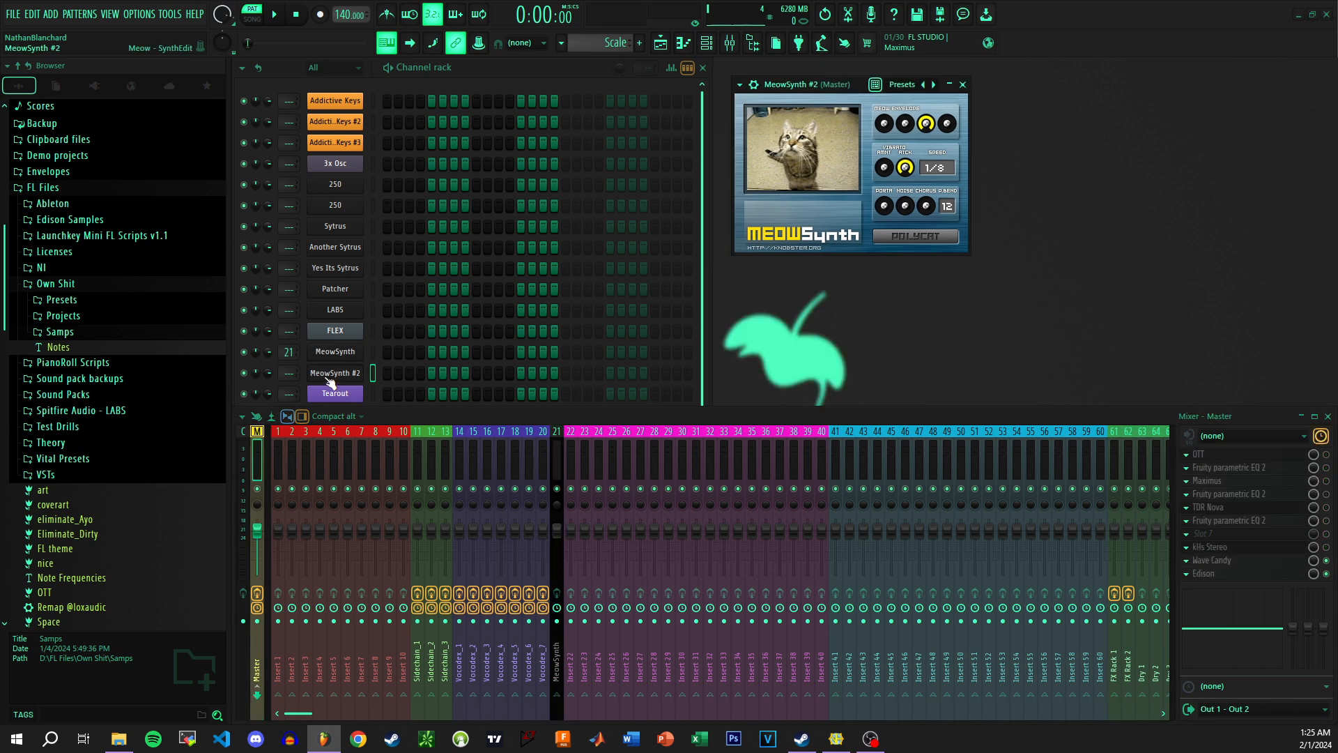
click(562, 462)
key(ctrl+l)
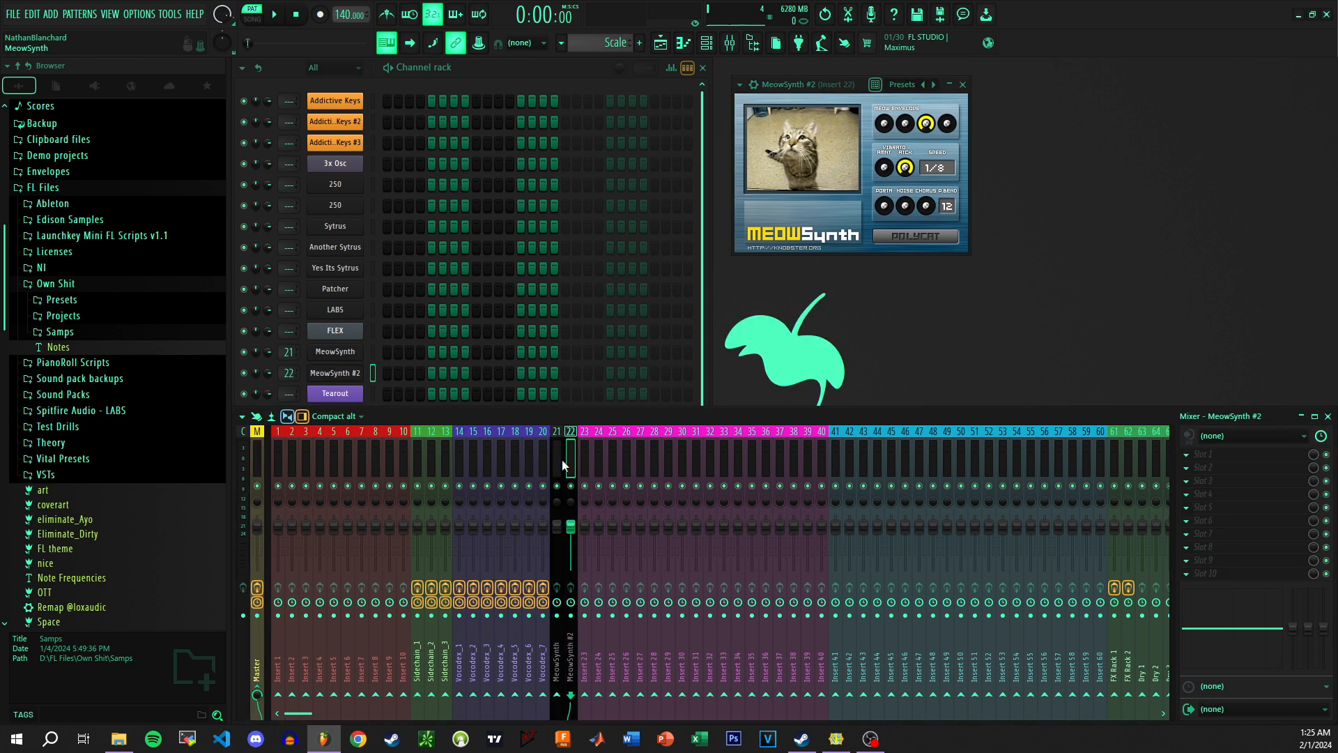
- Sidechain the MeowSynth mixer track only to the MeowSynth #2 track
click(560, 466)
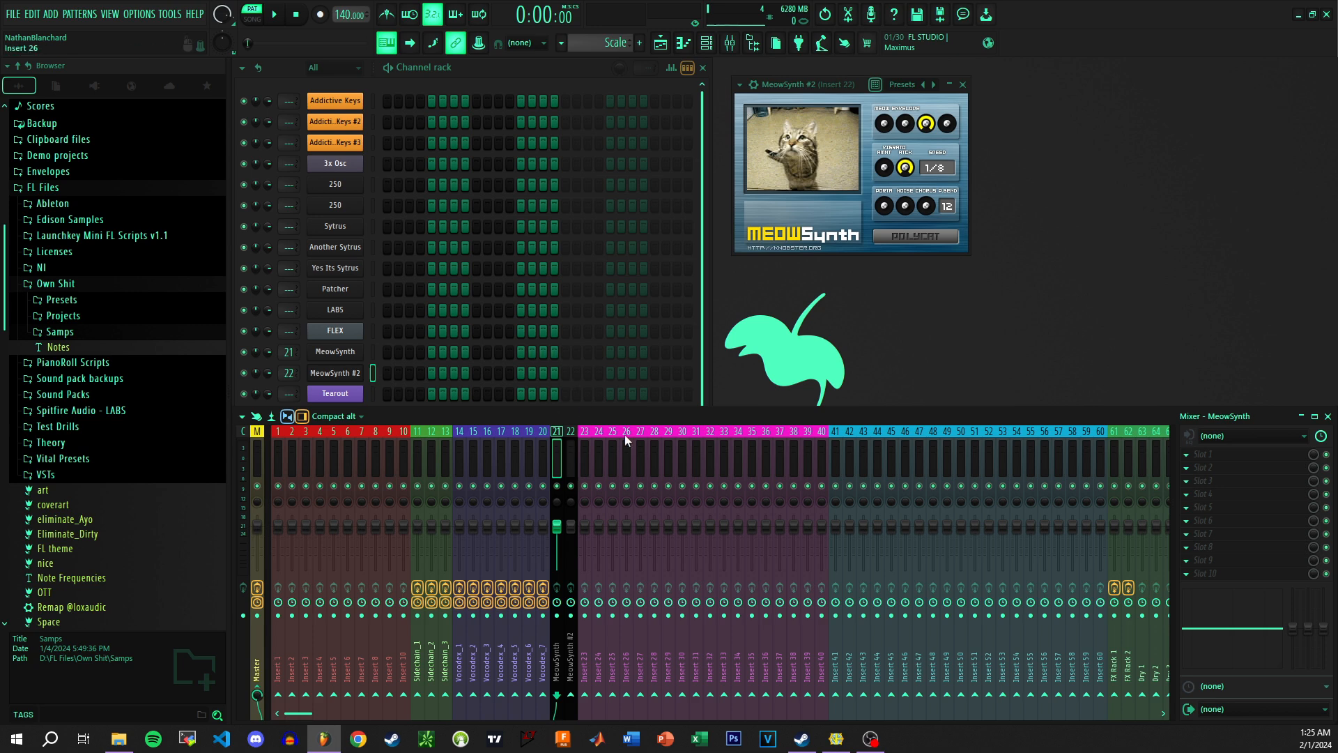
right_click(571, 696)
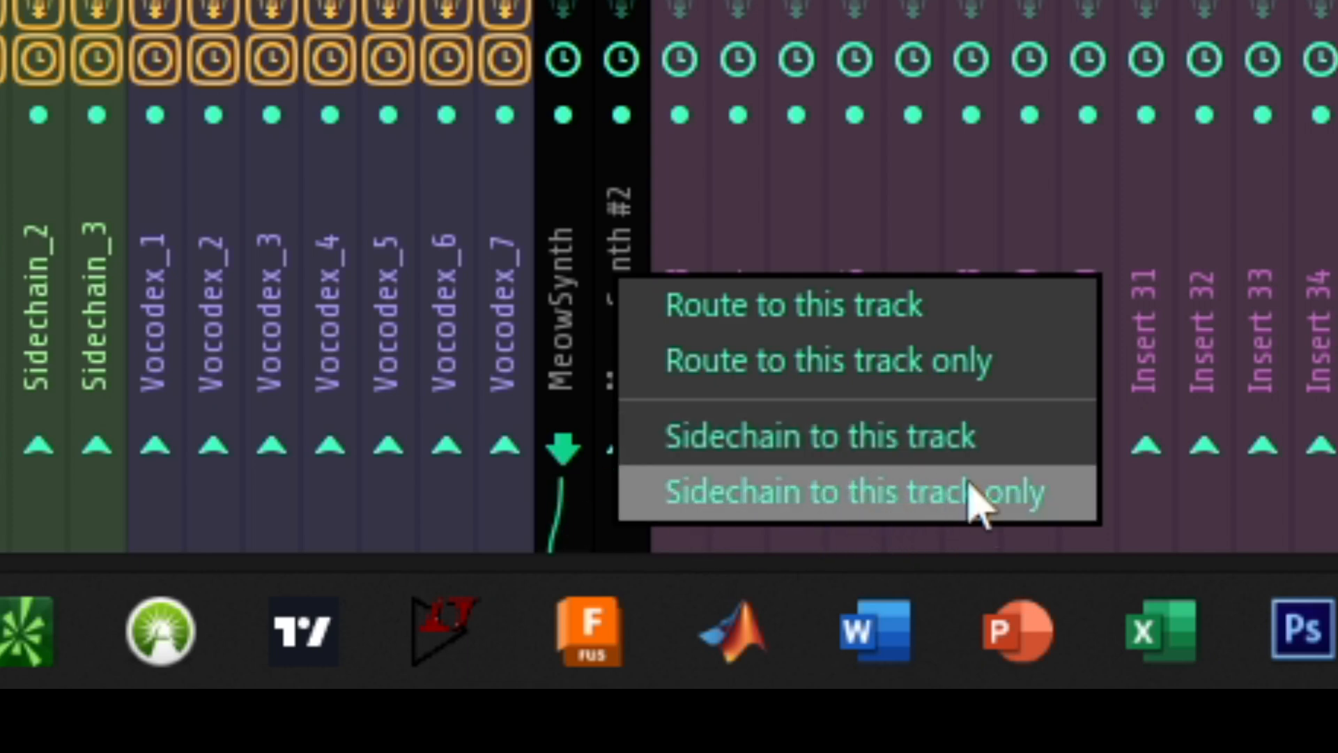
click(597, 420)
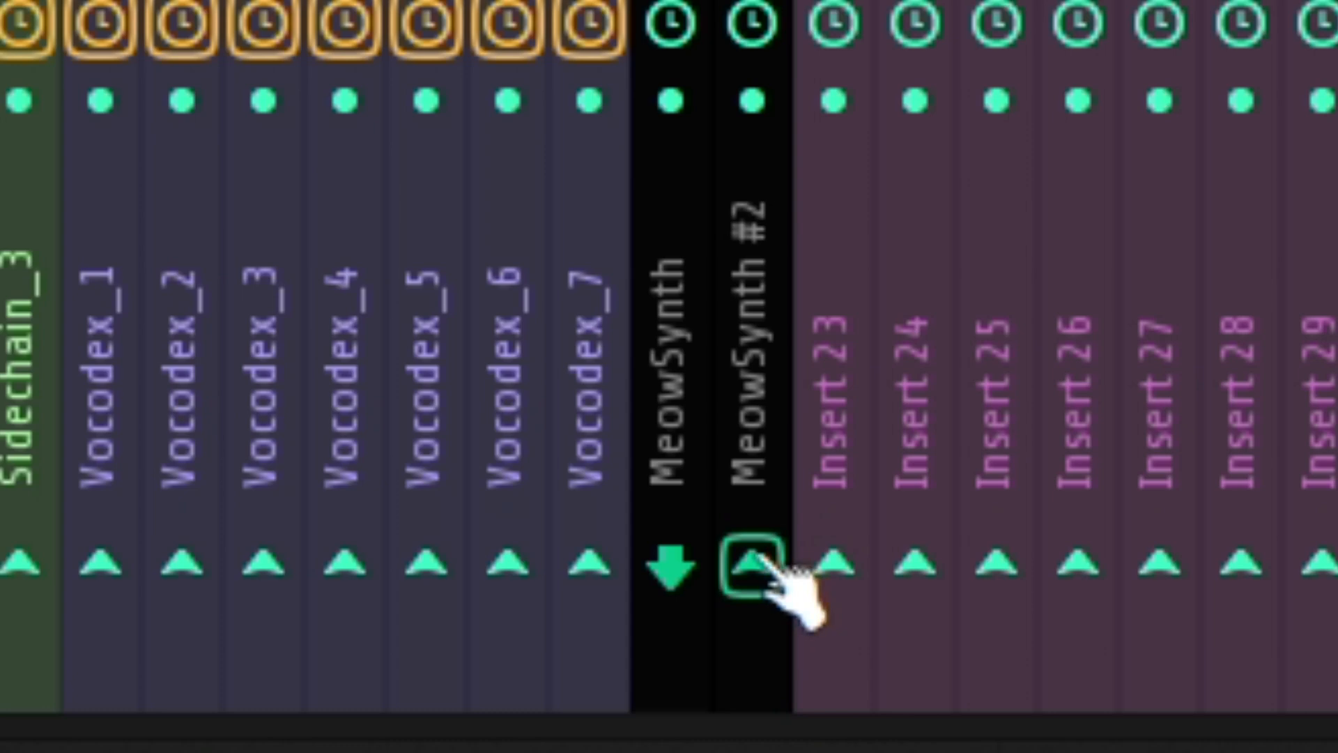
click(753, 564)
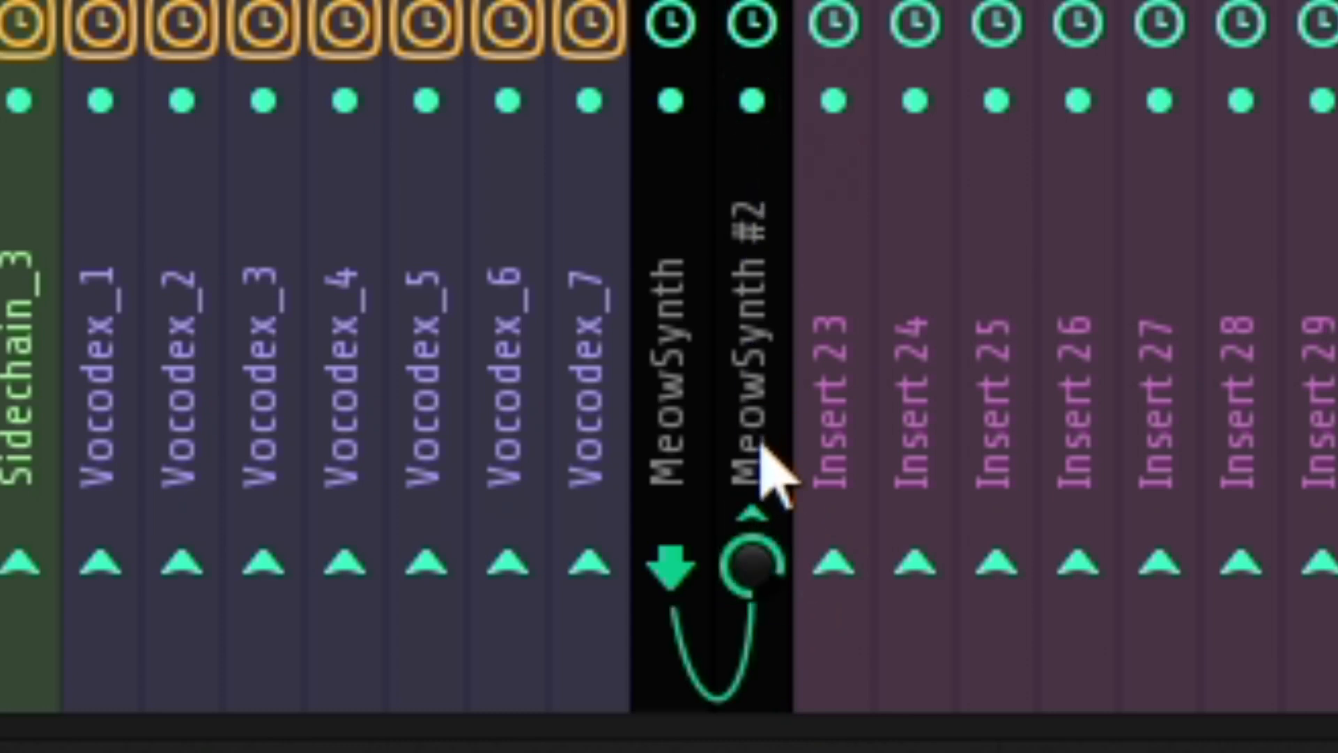
mouse_move(771, 562)
mouse_down()
mouse_move(771, 620)
mouse_move(773, 567)
mouse_up()
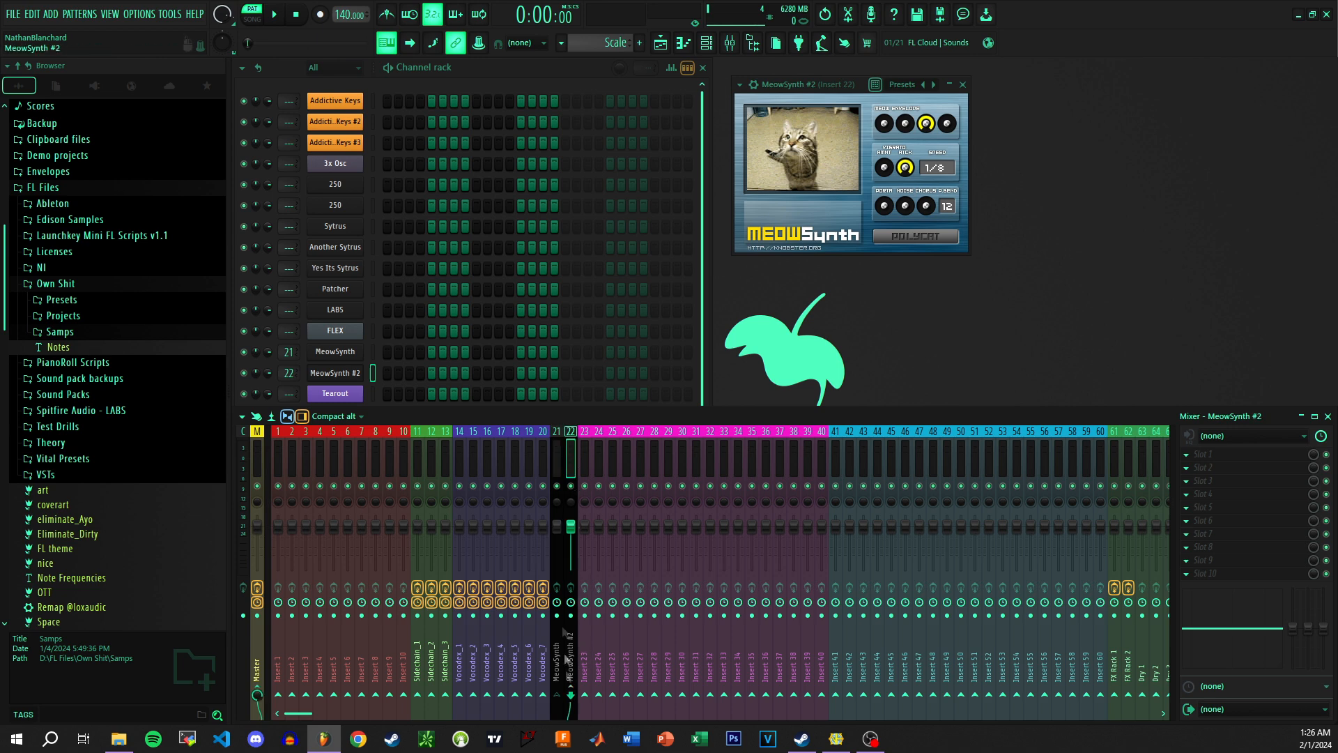
click(557, 444)
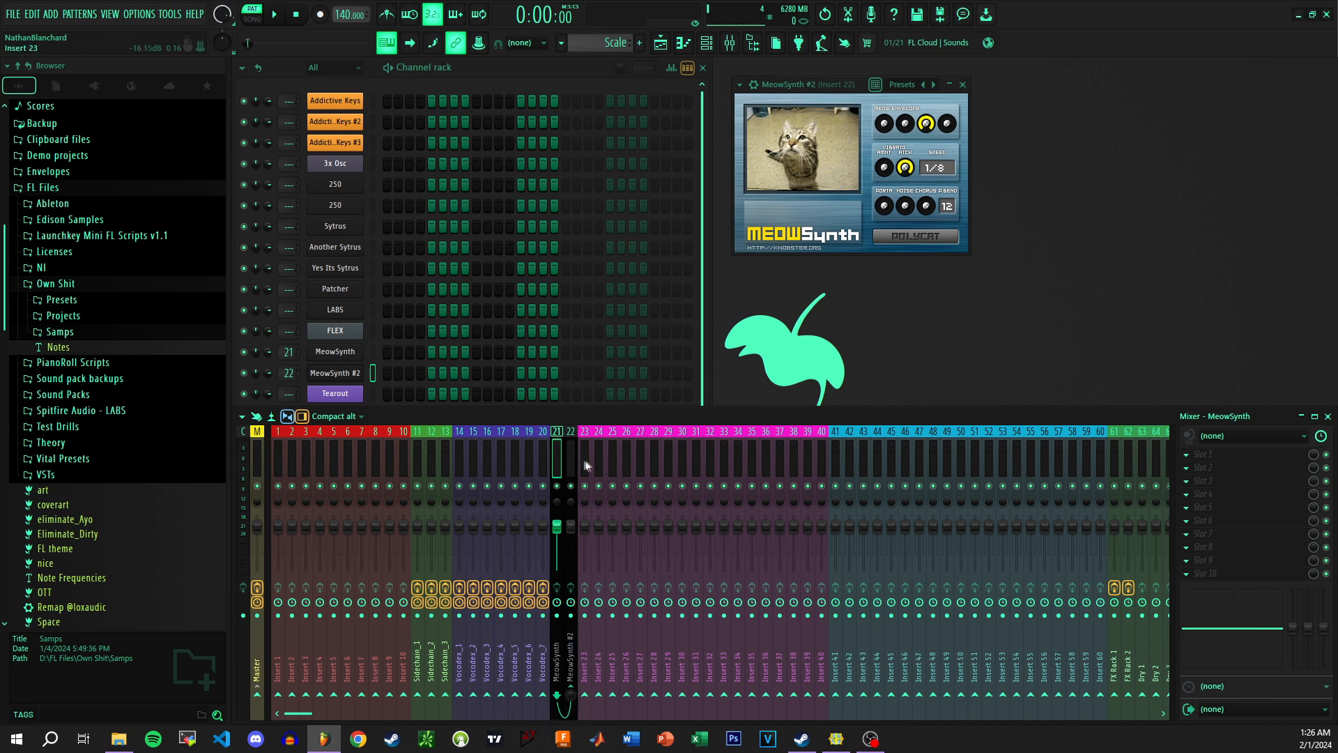
click(571, 459)
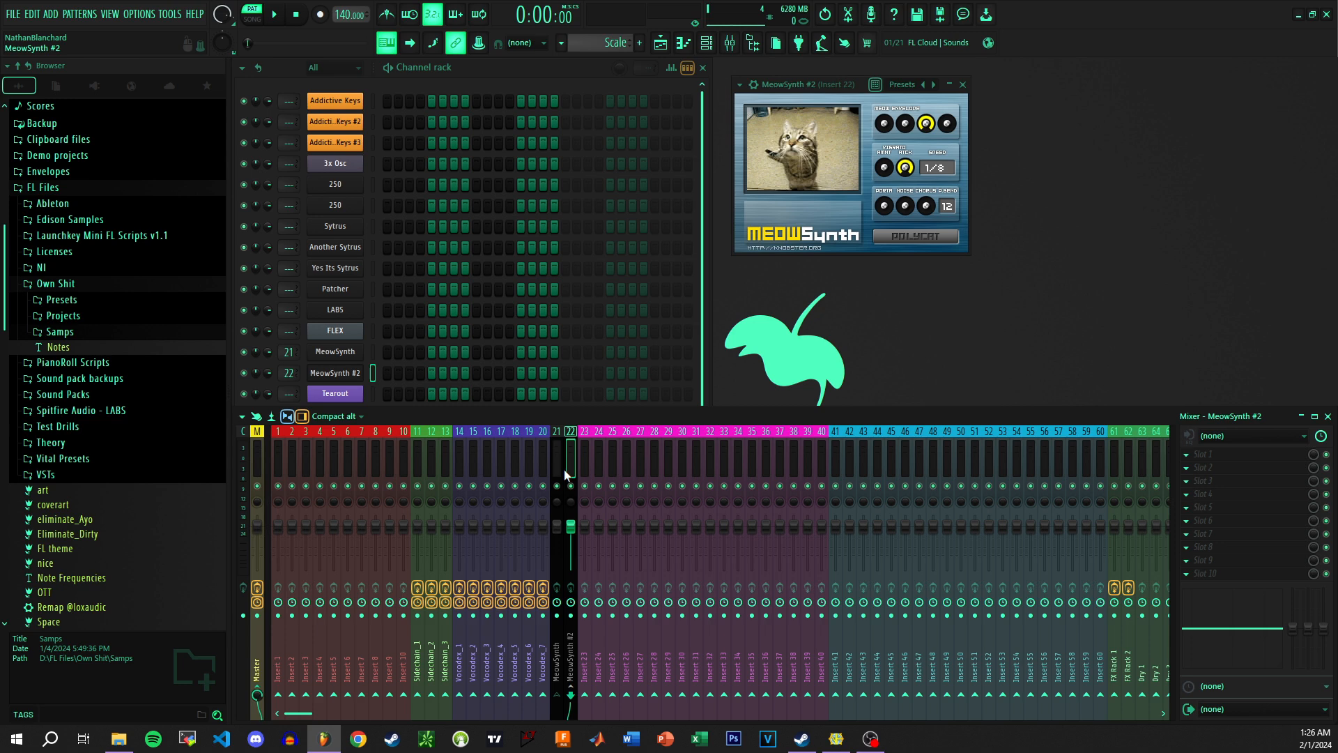
- Draw a one-bar D#4 note in the MeowSynth #2 channel's piano roll
click(963, 85)
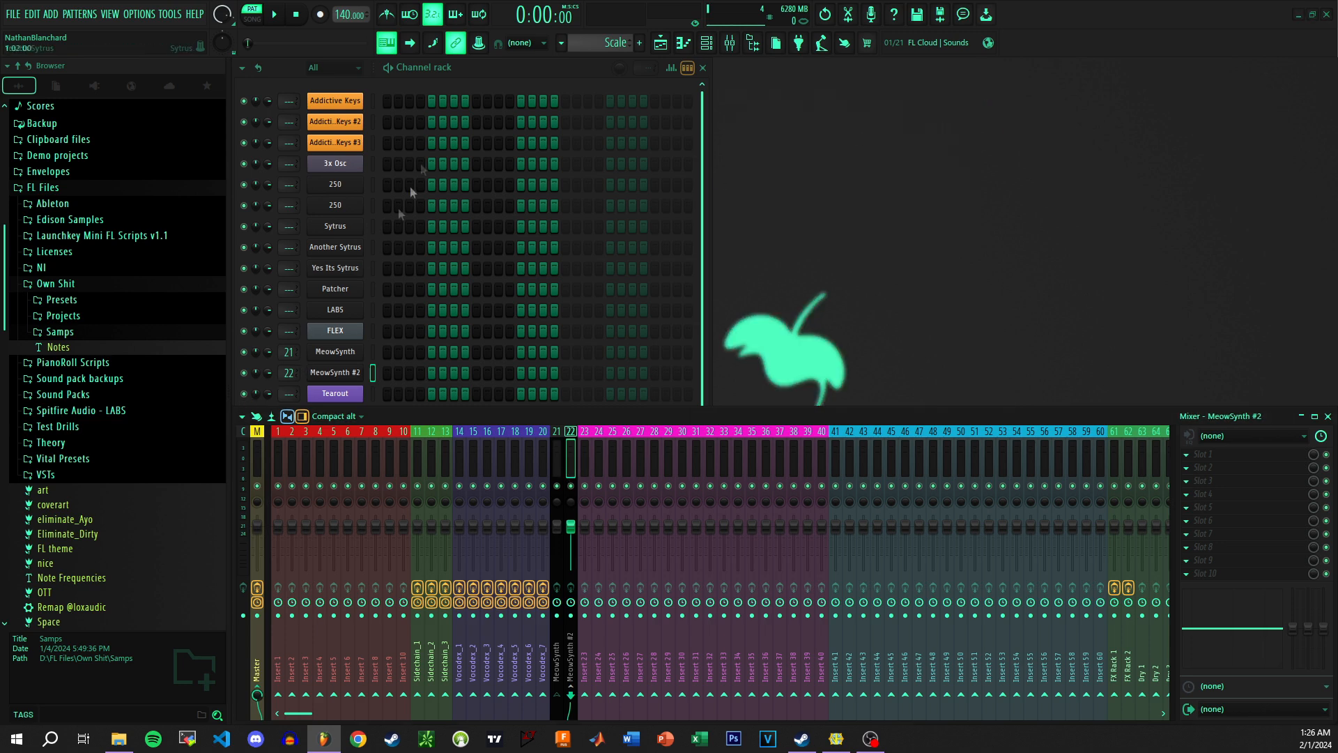
click(291, 377)
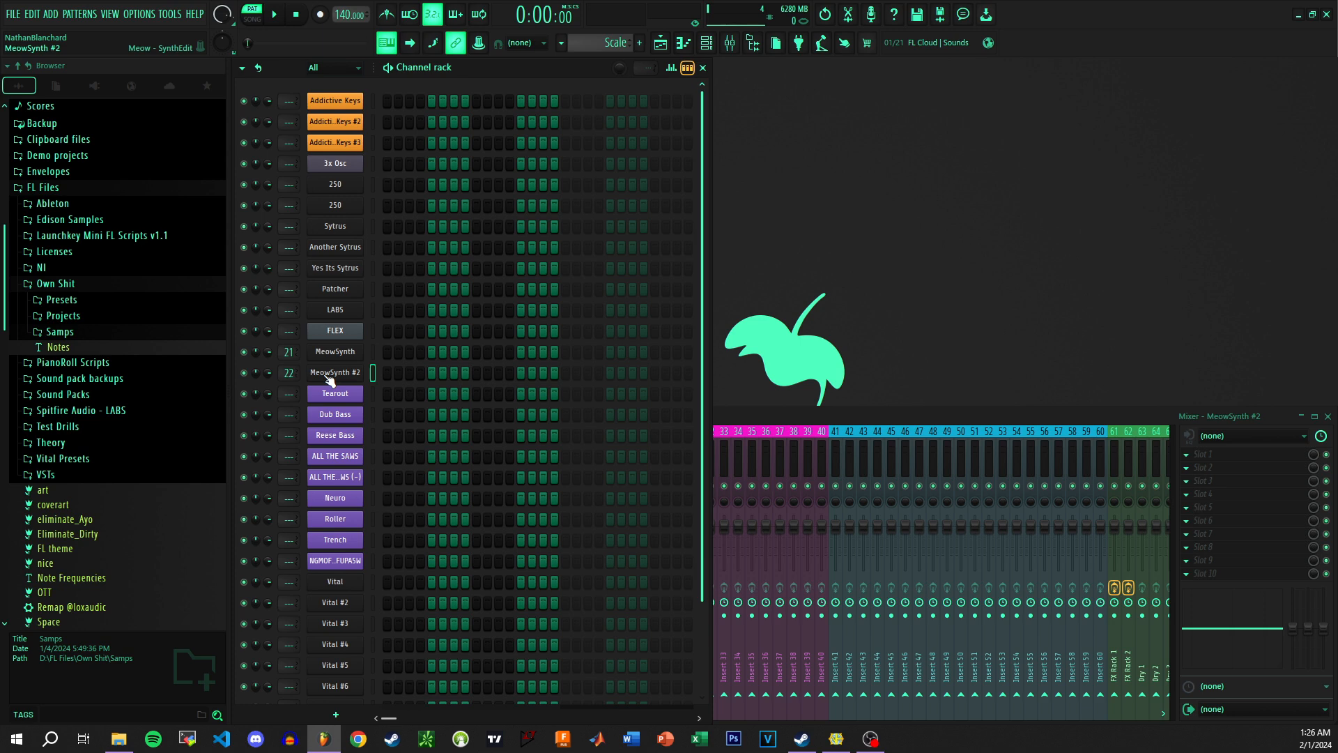
click(355, 376)
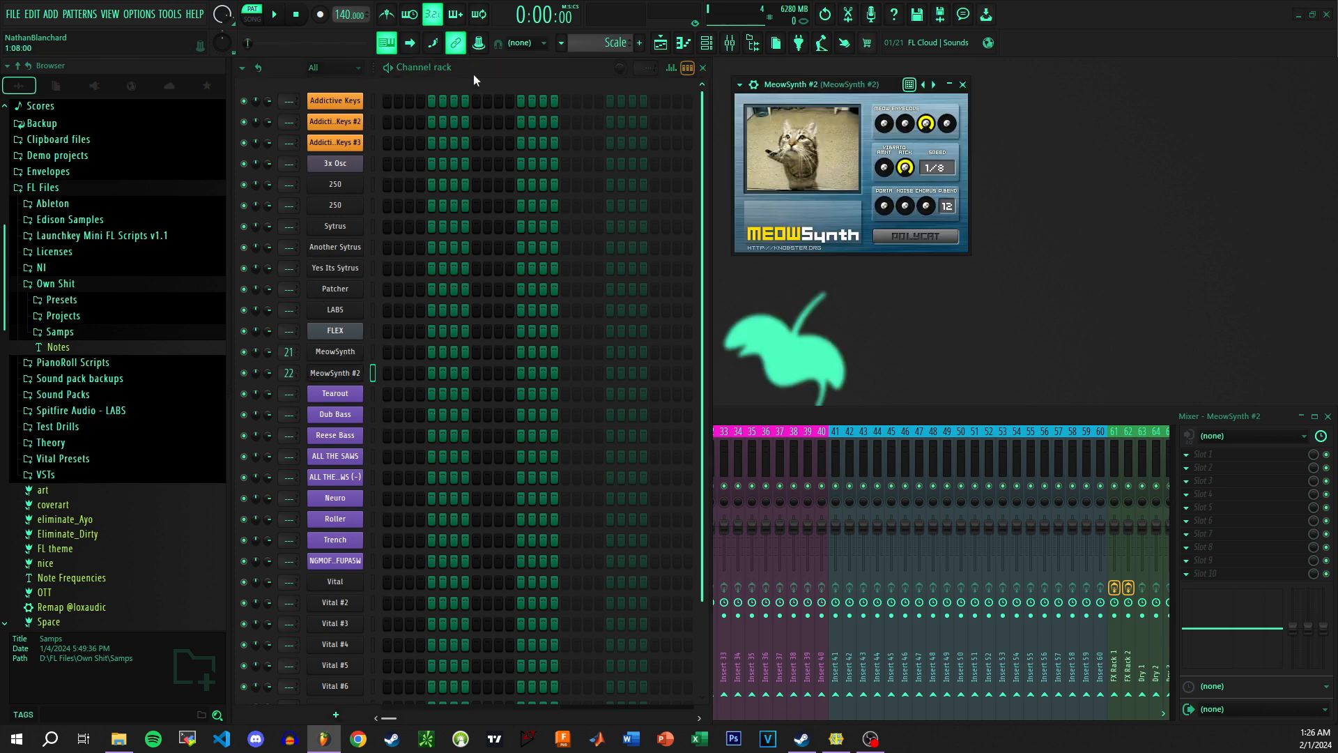
key(F7)
drag(531, 380, 785, 343)
click(1128, 101)
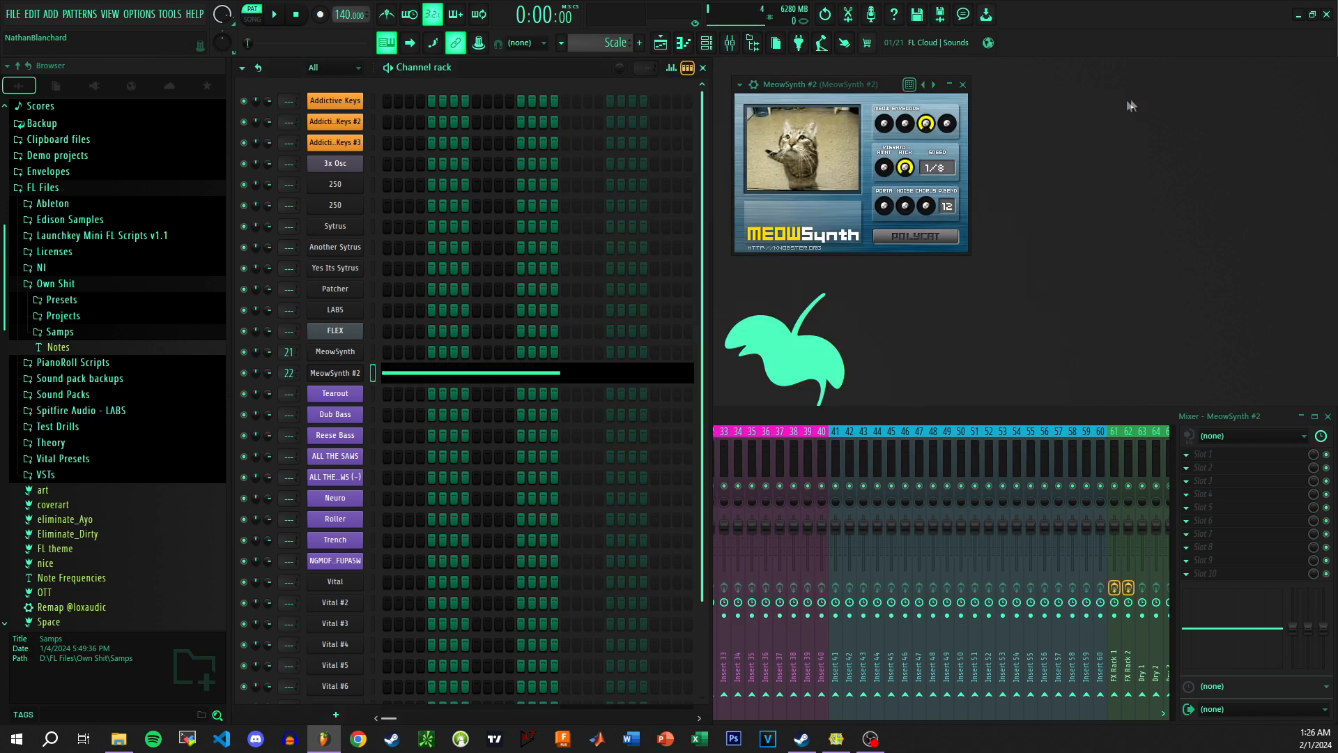
- Draw a matching one-bar D#4 note in the original MeowSynth channel's piano roll and start pattern playback
click(328, 351)
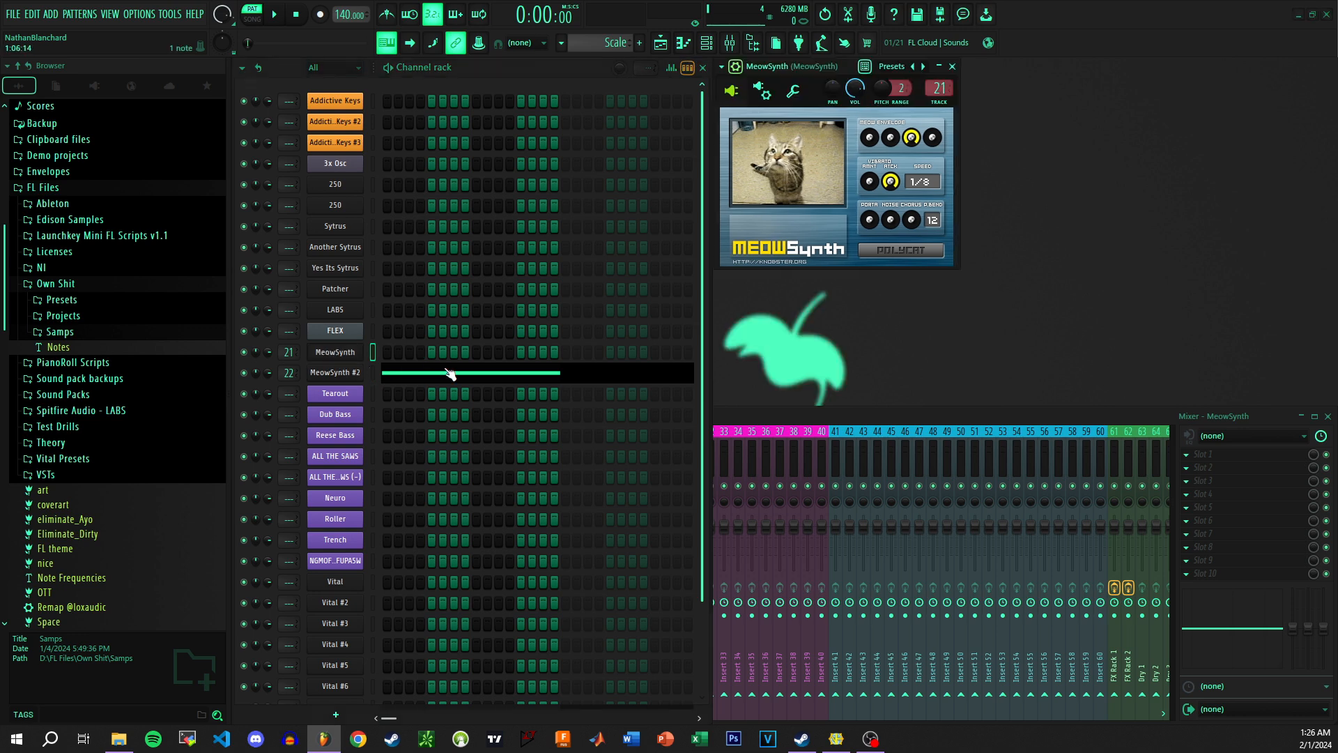
click(357, 357)
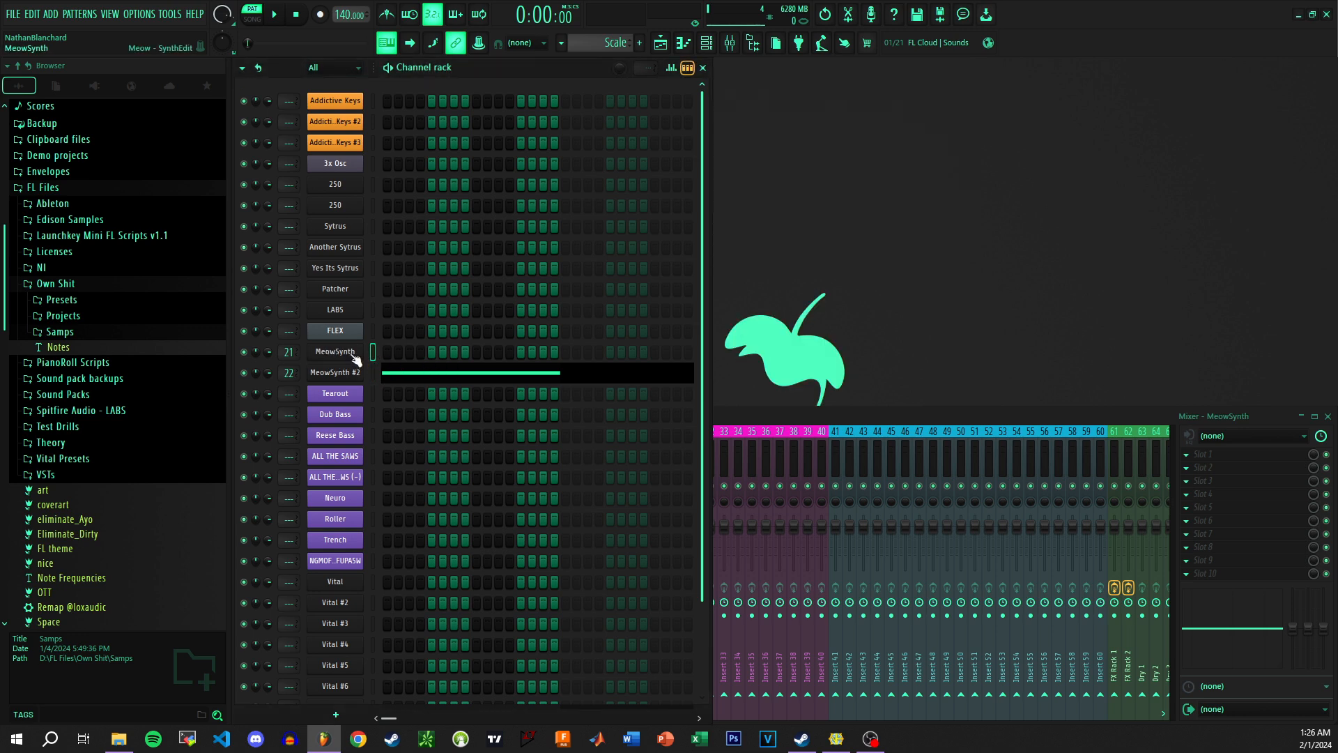
click(355, 358)
key(F7)
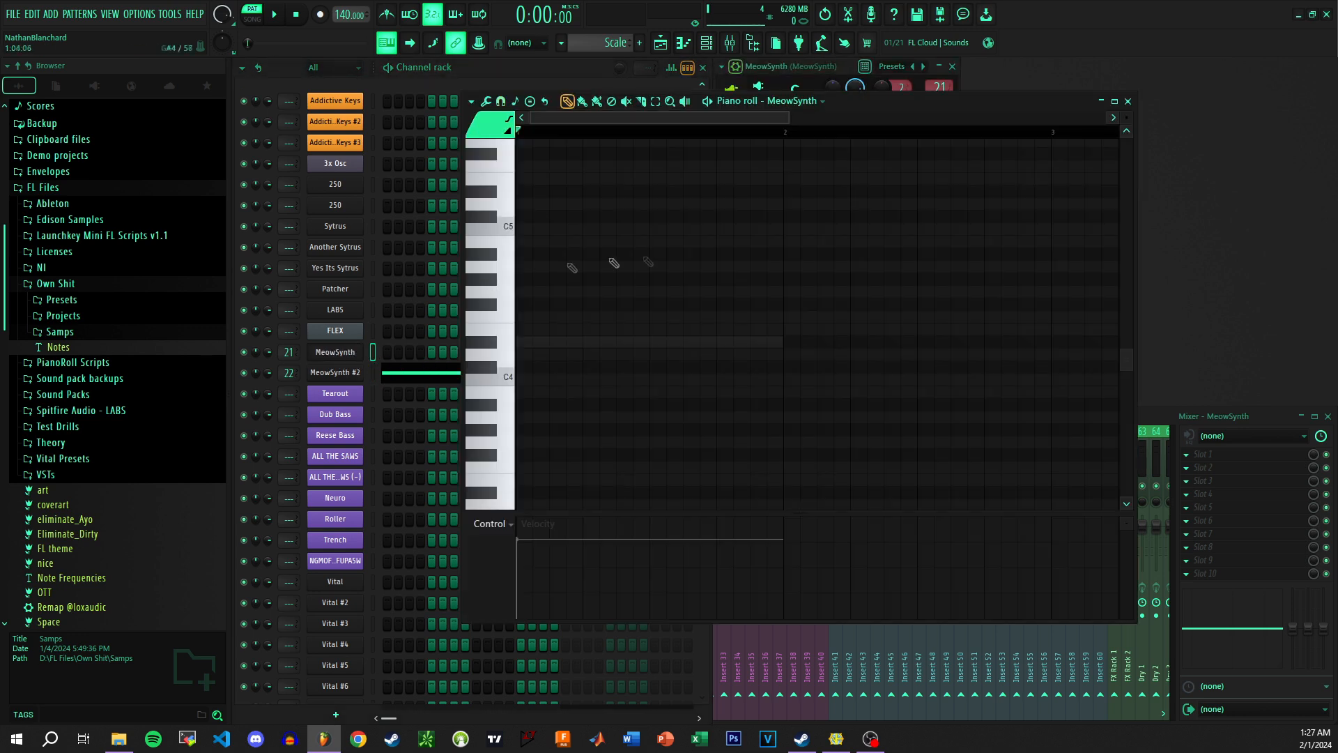
click(519, 338)
key(space)
click(1129, 102)
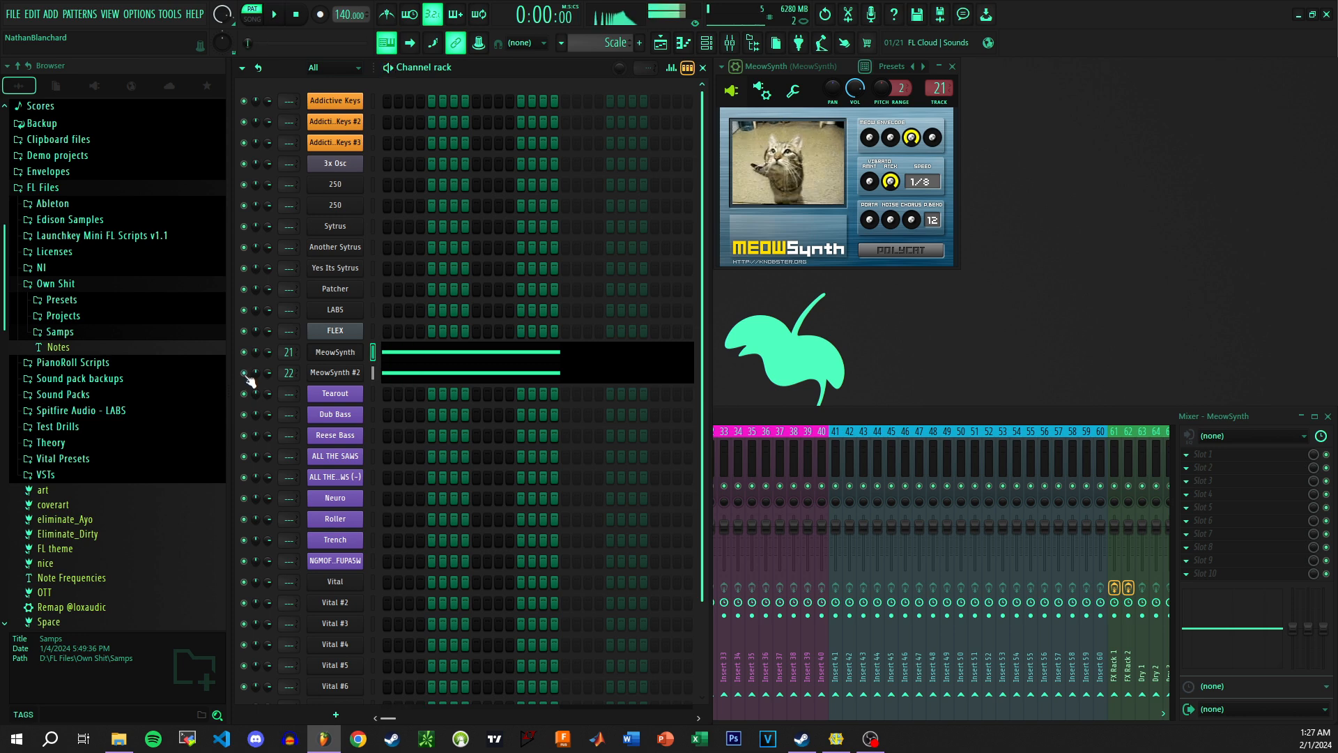
- Play and stop the pattern several times to audition the two MeowSynth channels
key(space)
key(space)
key(space)
key(space)
key(space)
key(space)
- Load kHs Ring Mod into the first effect slot of the MeowSynth #2 mixer track
click(826, 410)
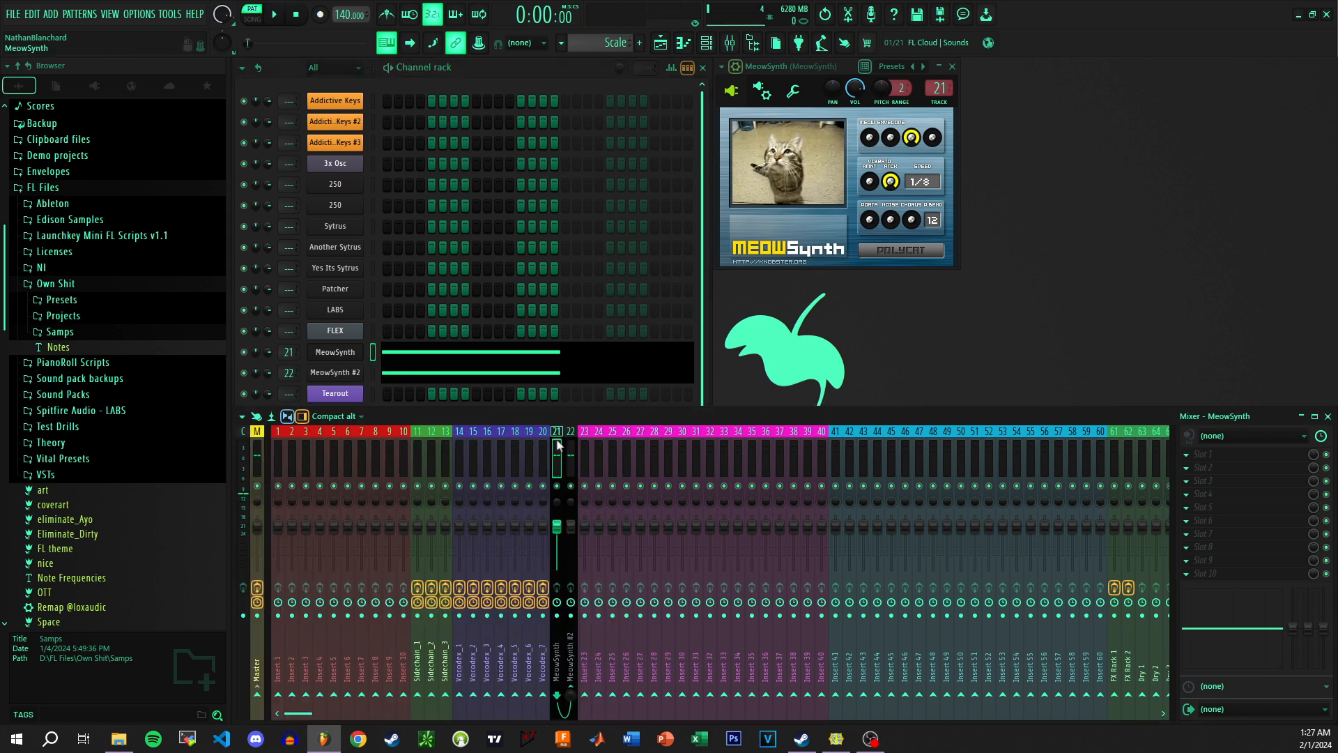
click(570, 457)
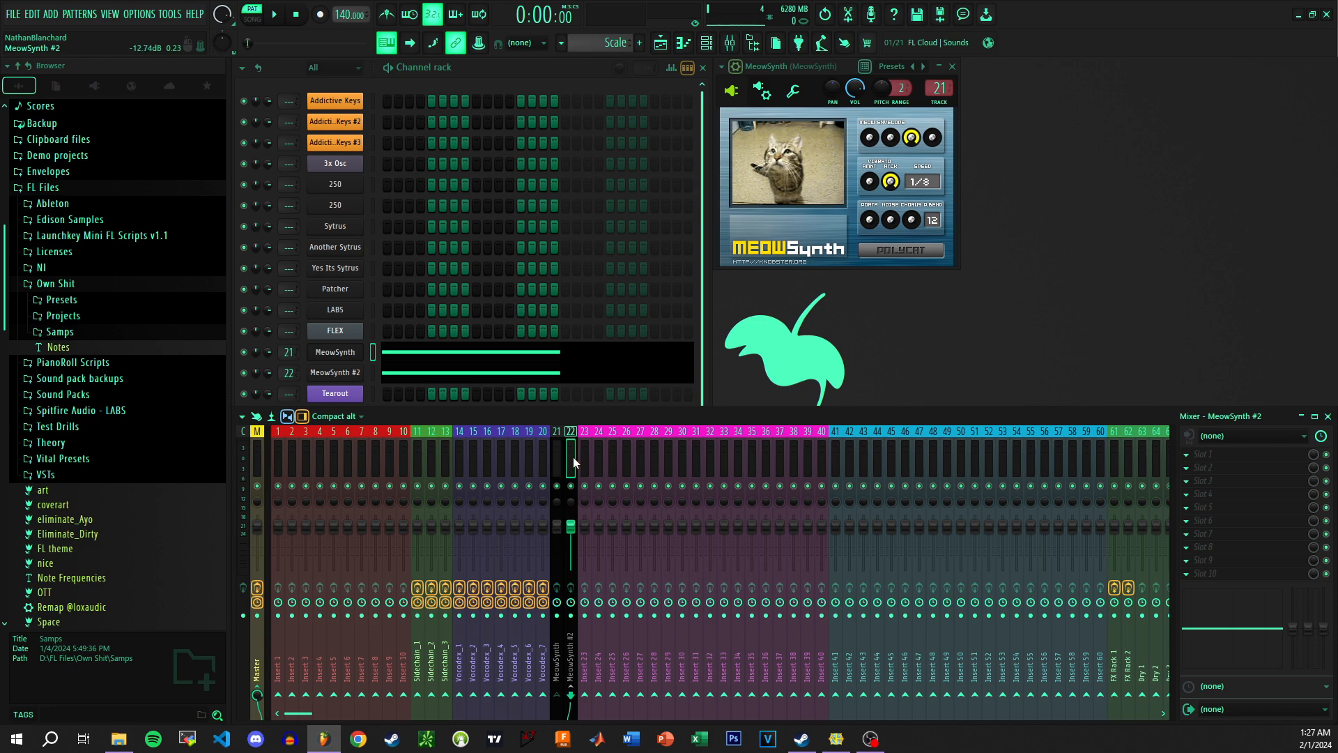
click(1216, 457)
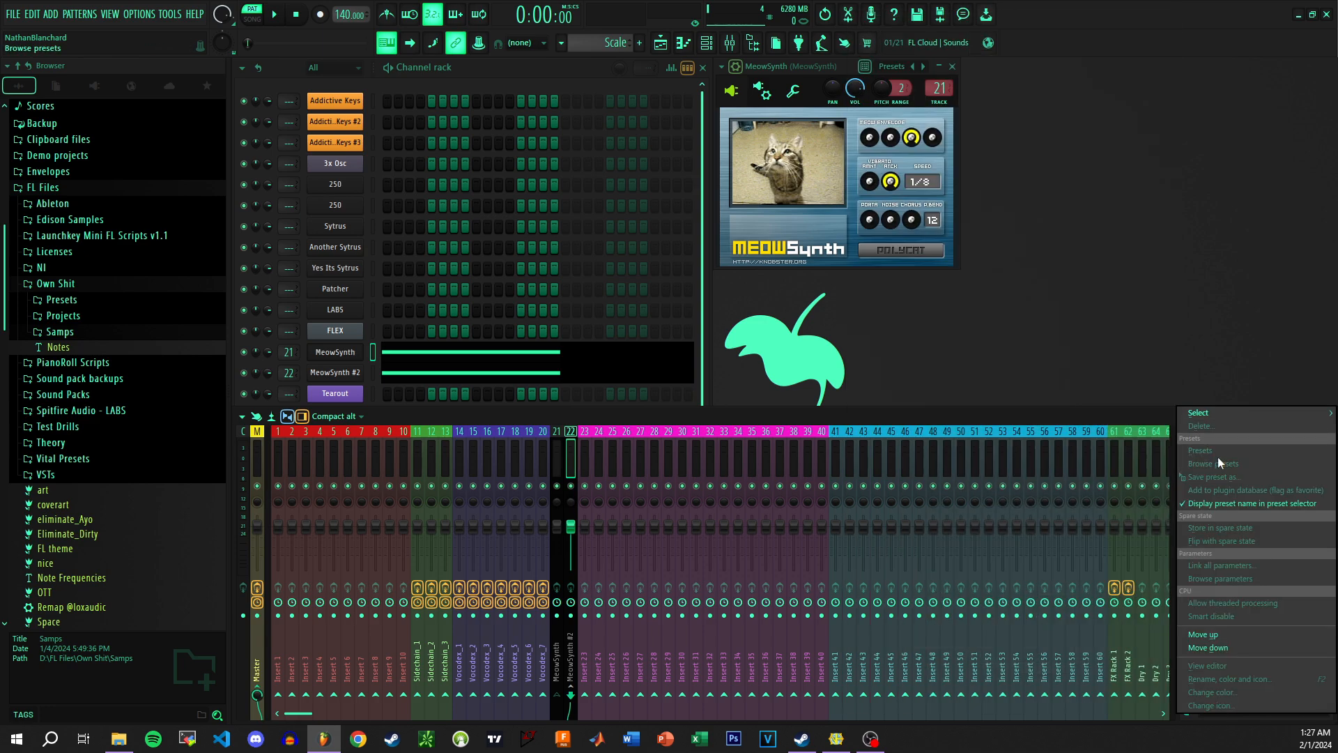
mouse_move(1219, 417)
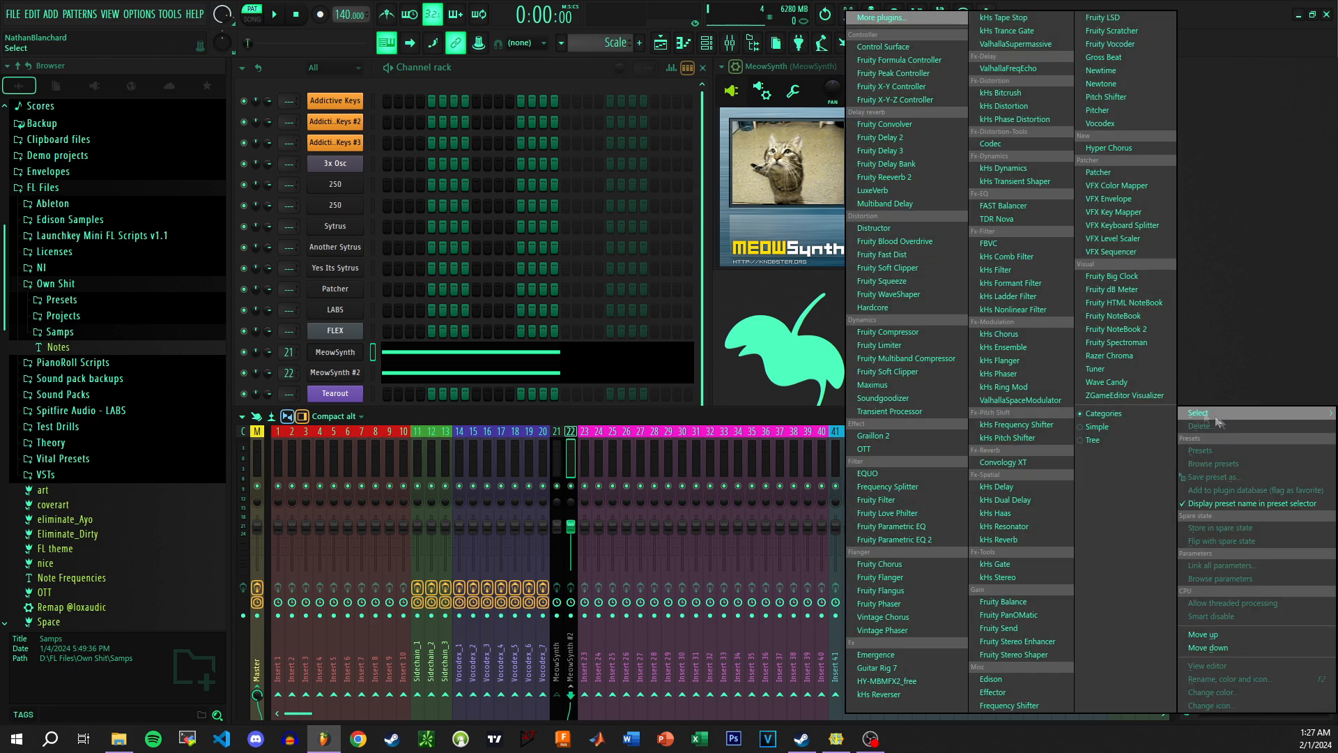
click(1018, 388)
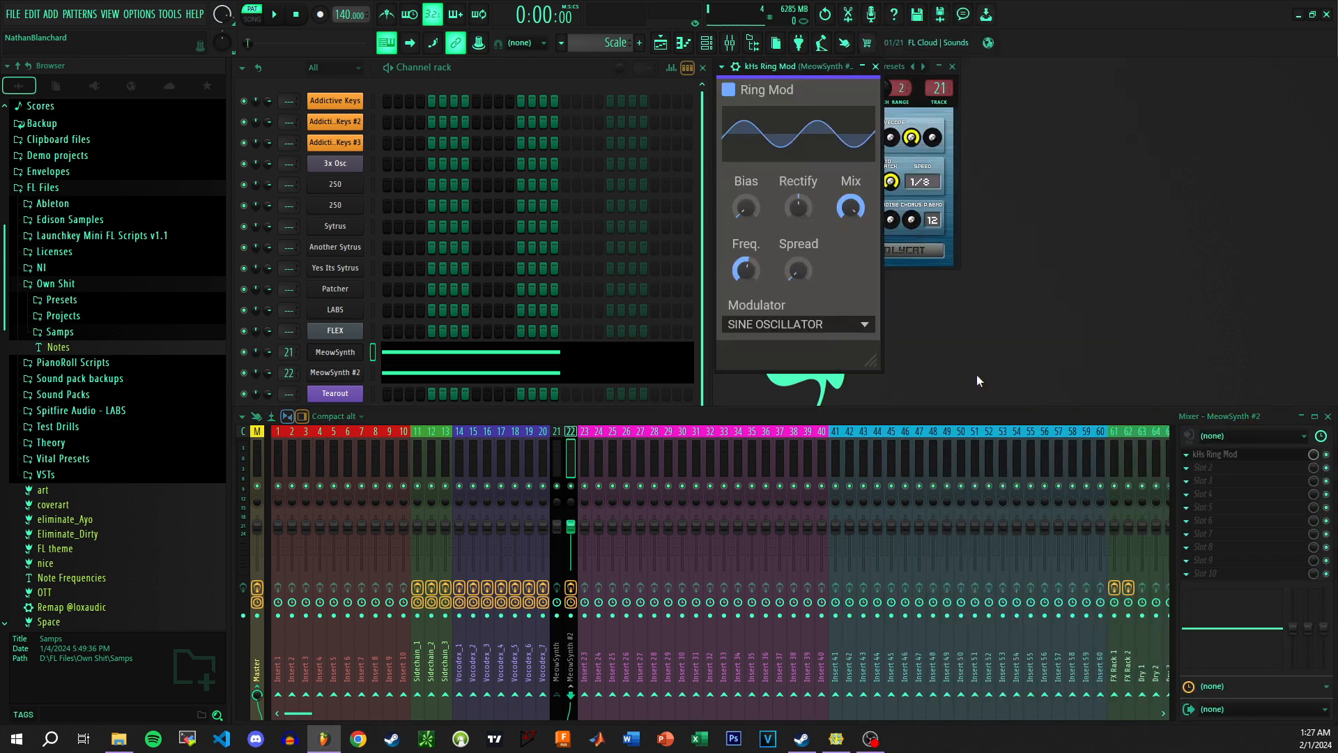
- Set the Ring Mod's modulator to INPUT 3+4 and audition the pattern
click(802, 324)
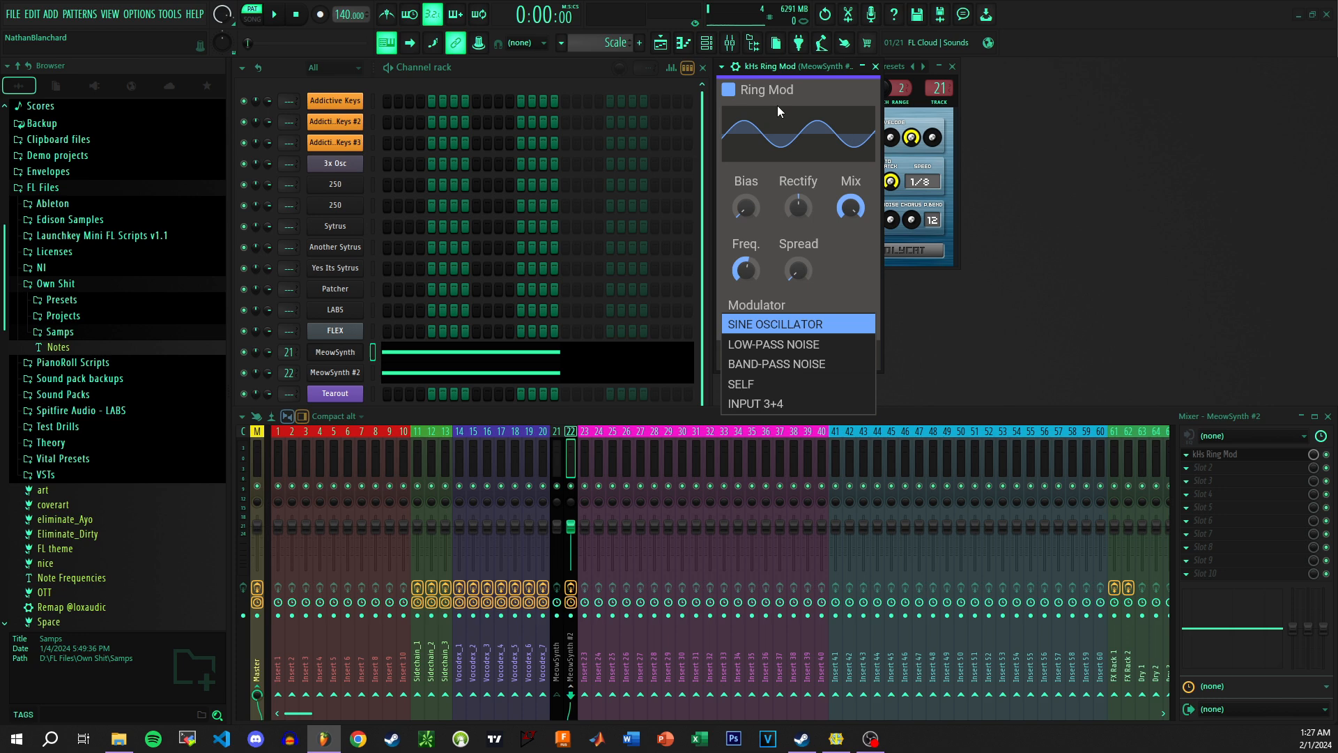
click(784, 405)
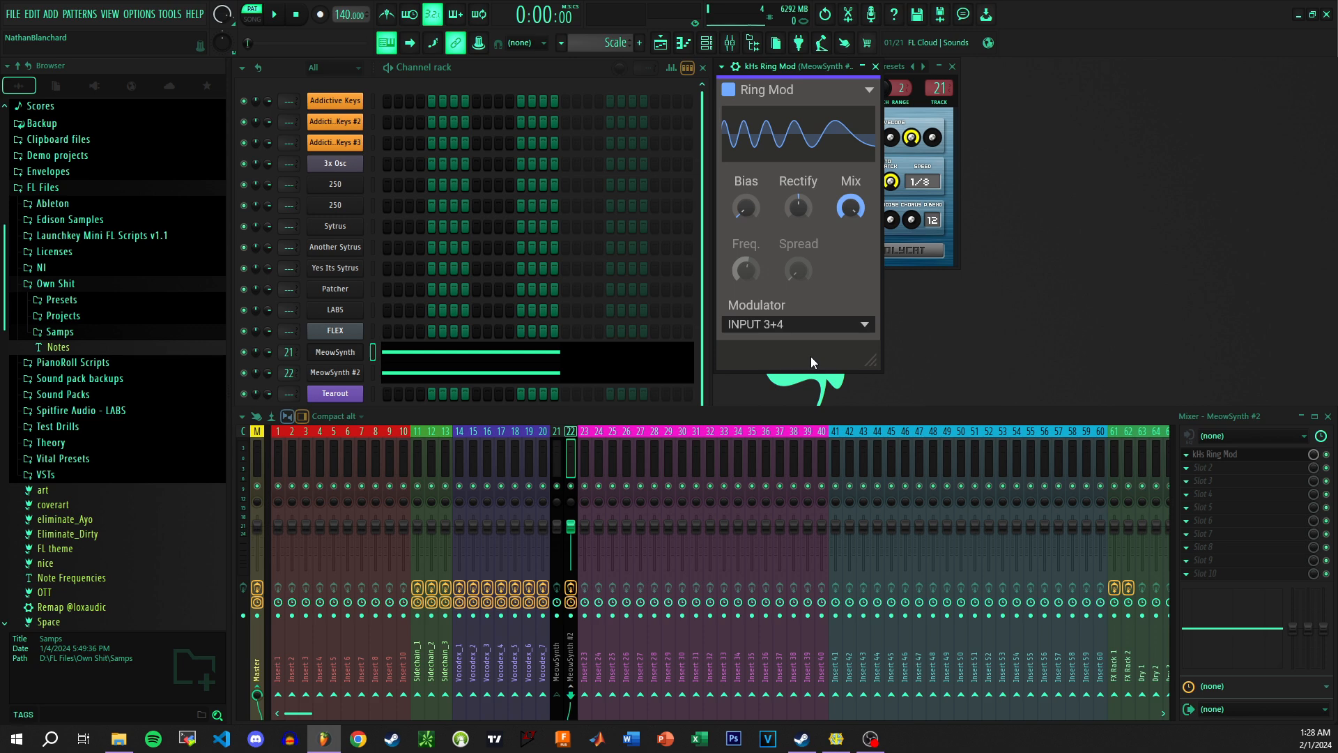
key(space)
key(space)
- Try the original MeowSynth channel's note at D#6 and D#5, return it to D#4 and close the piano roll
click(473, 355)
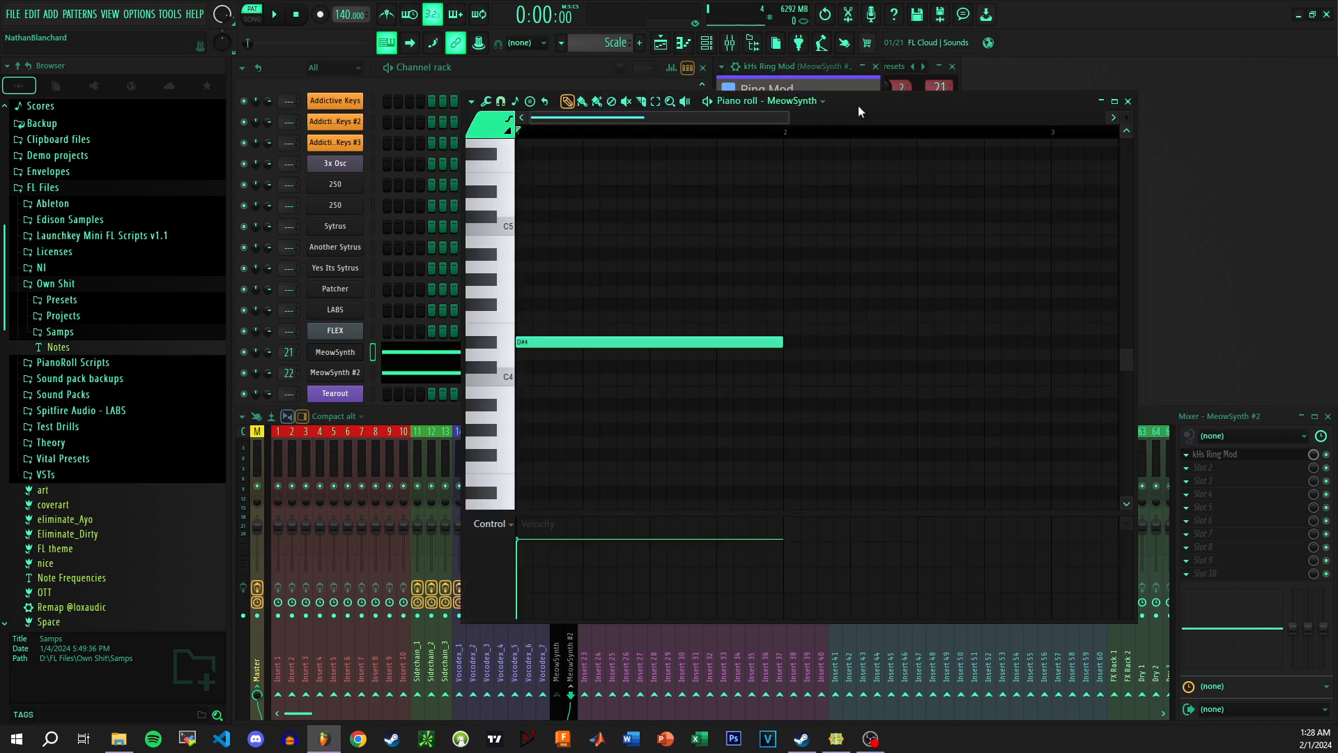
key(ctrl+Up)
key(ctrl+Up)
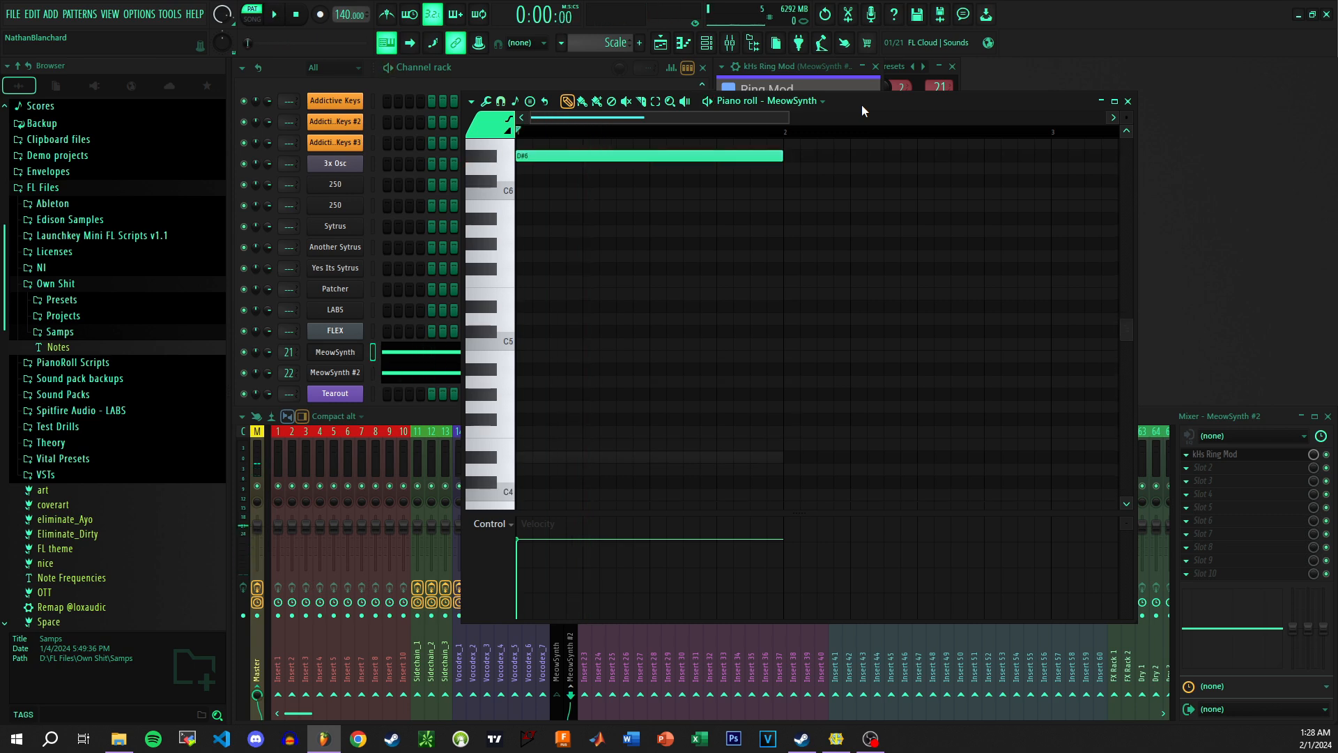
key(ctrl+Down)
key(space)
key(space)
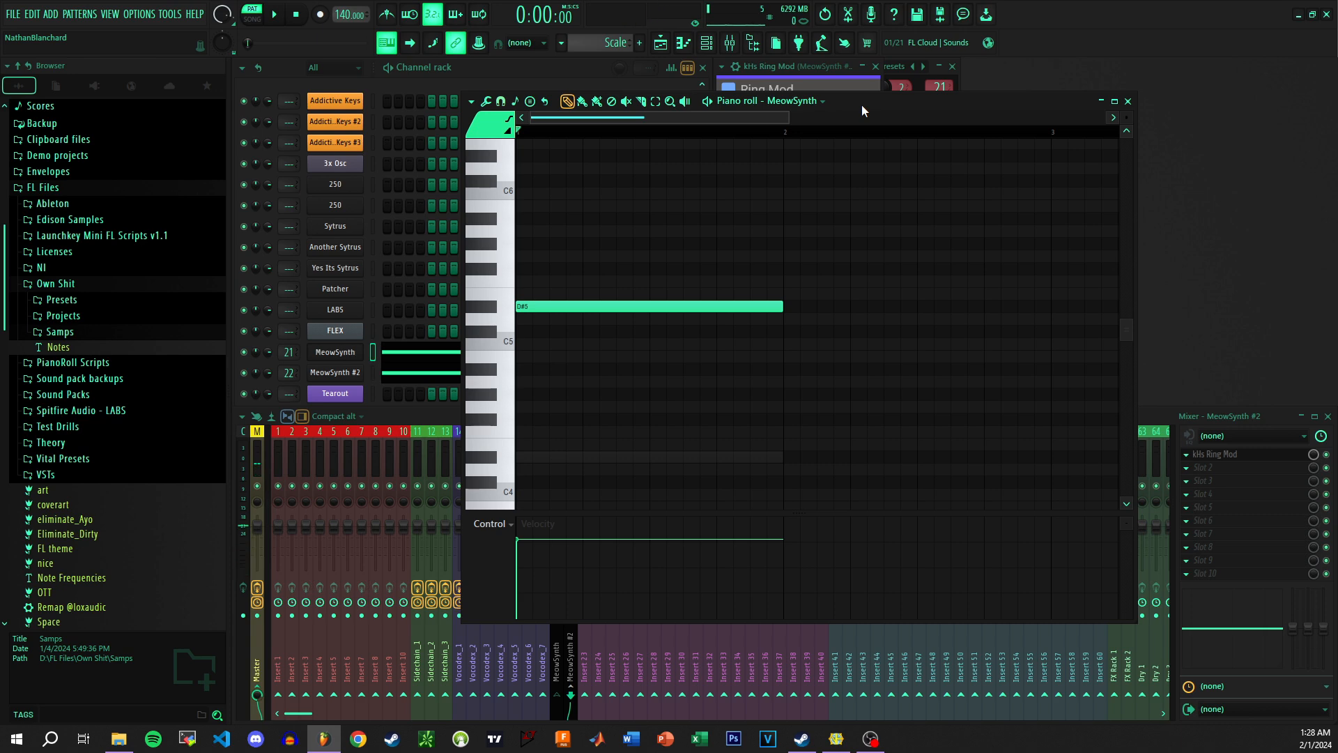
key(ctrl+Down)
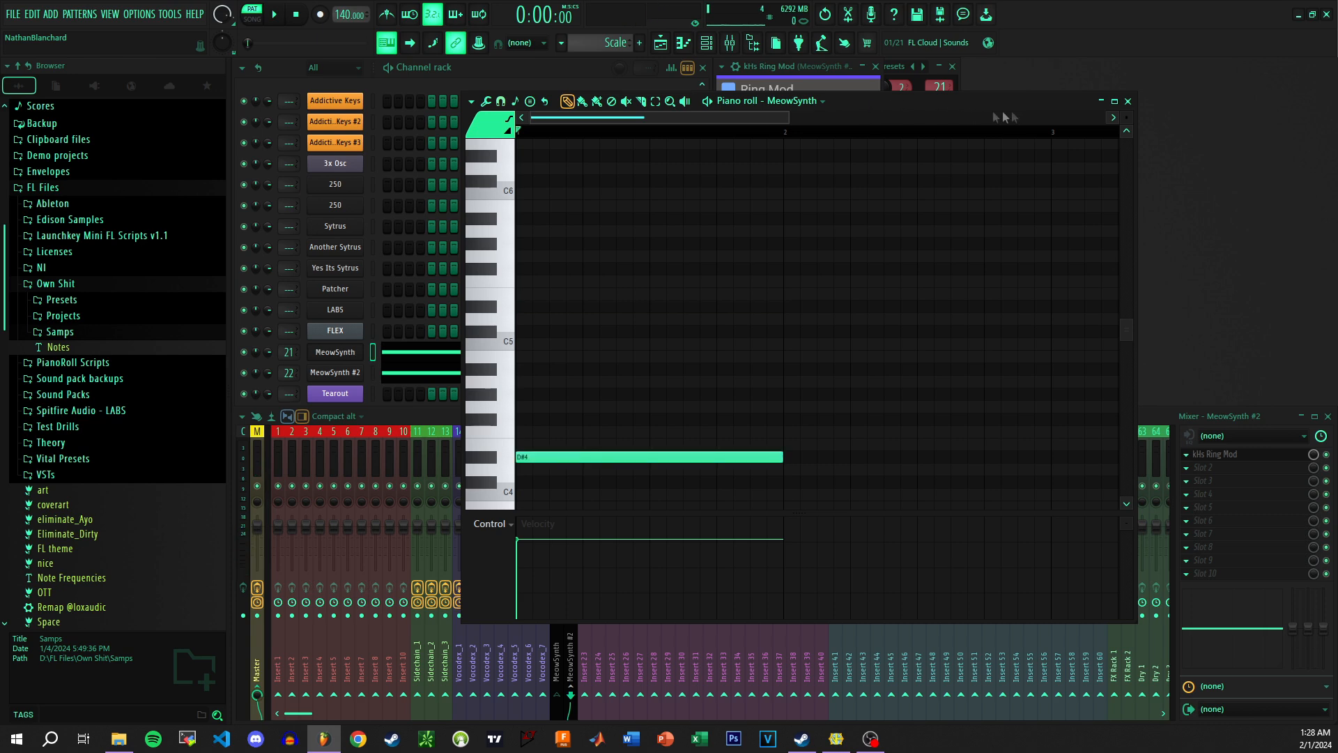
click(1127, 101)
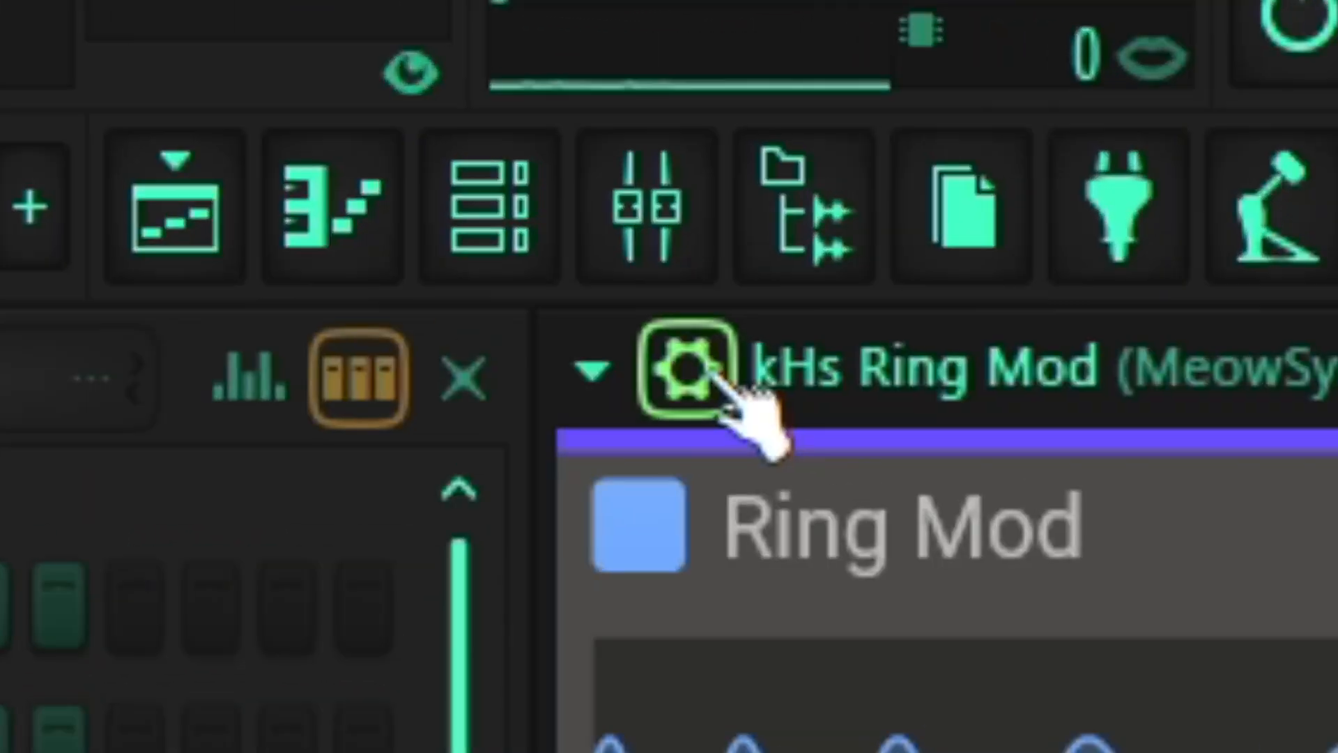
- Auto map the kHs Ring Mod's inputs in its processing connections and return to the plugin's own interface
click(732, 120)
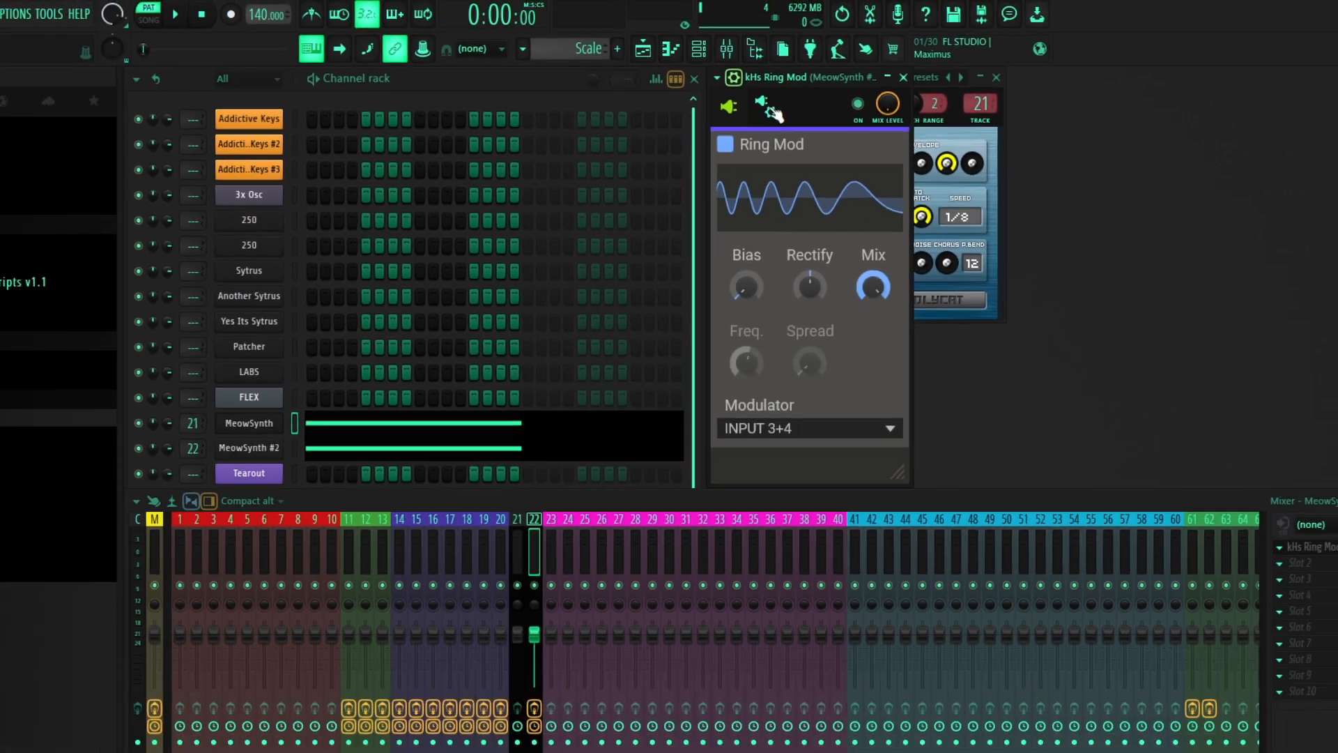
click(897, 565)
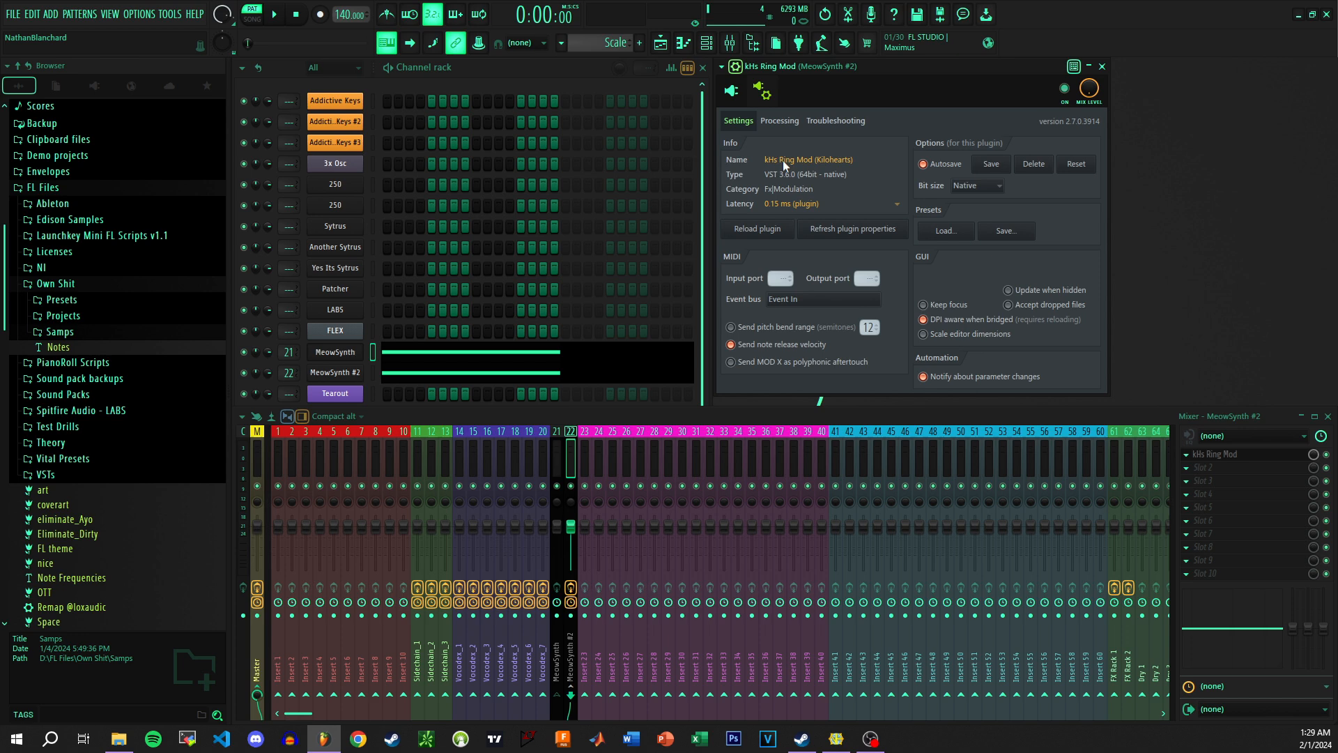
click(796, 123)
click(728, 125)
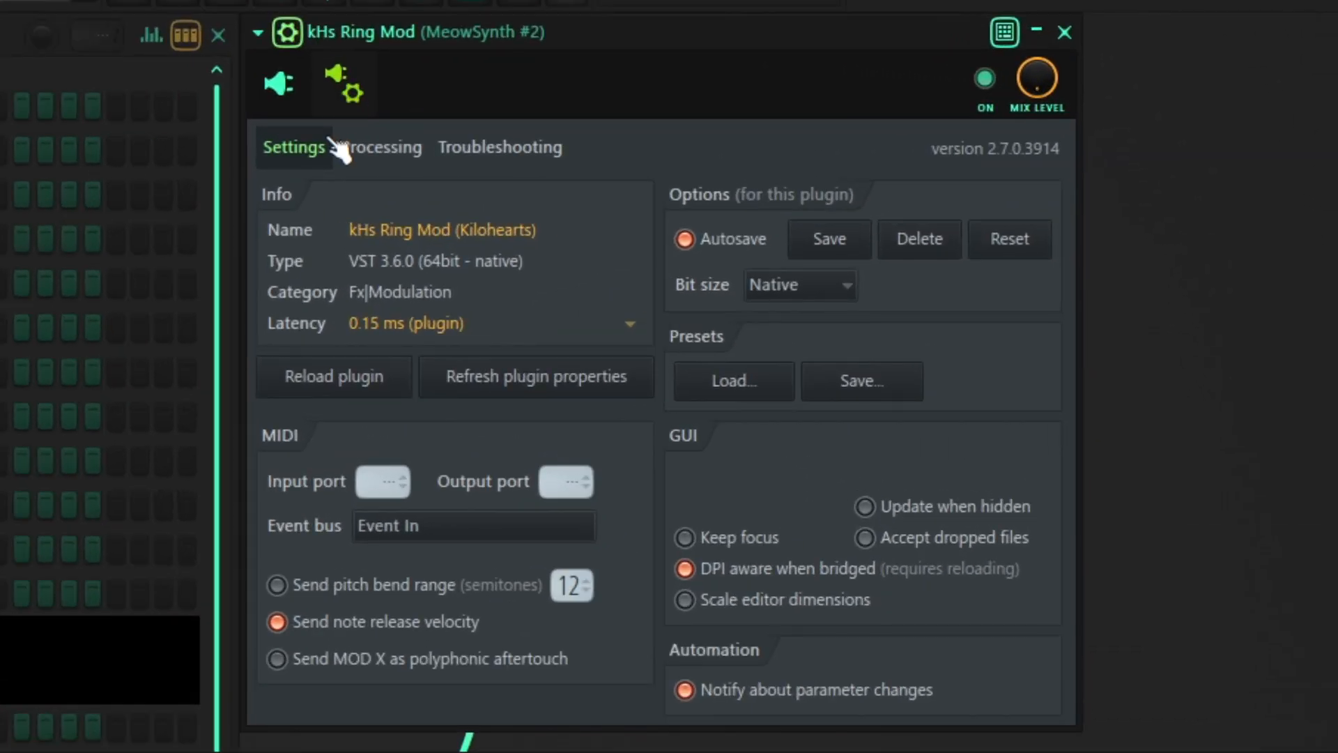
click(408, 153)
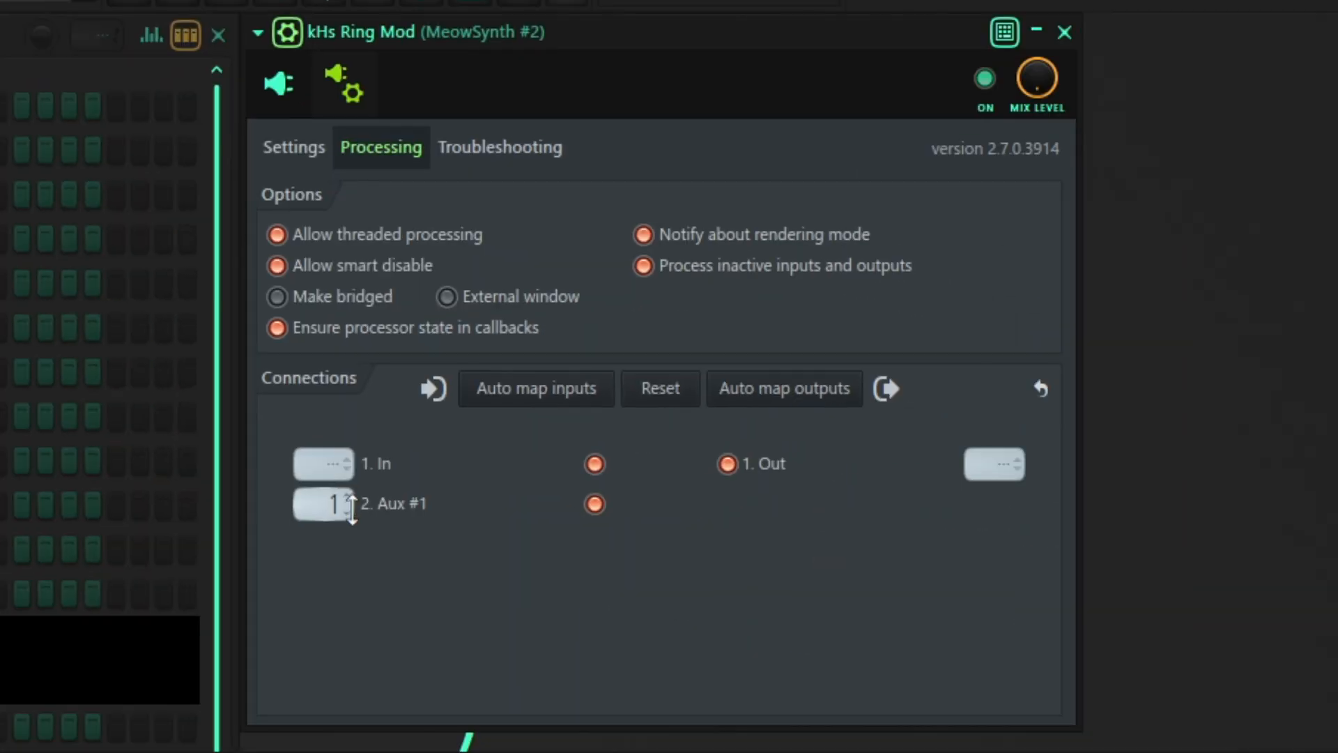
click(557, 395)
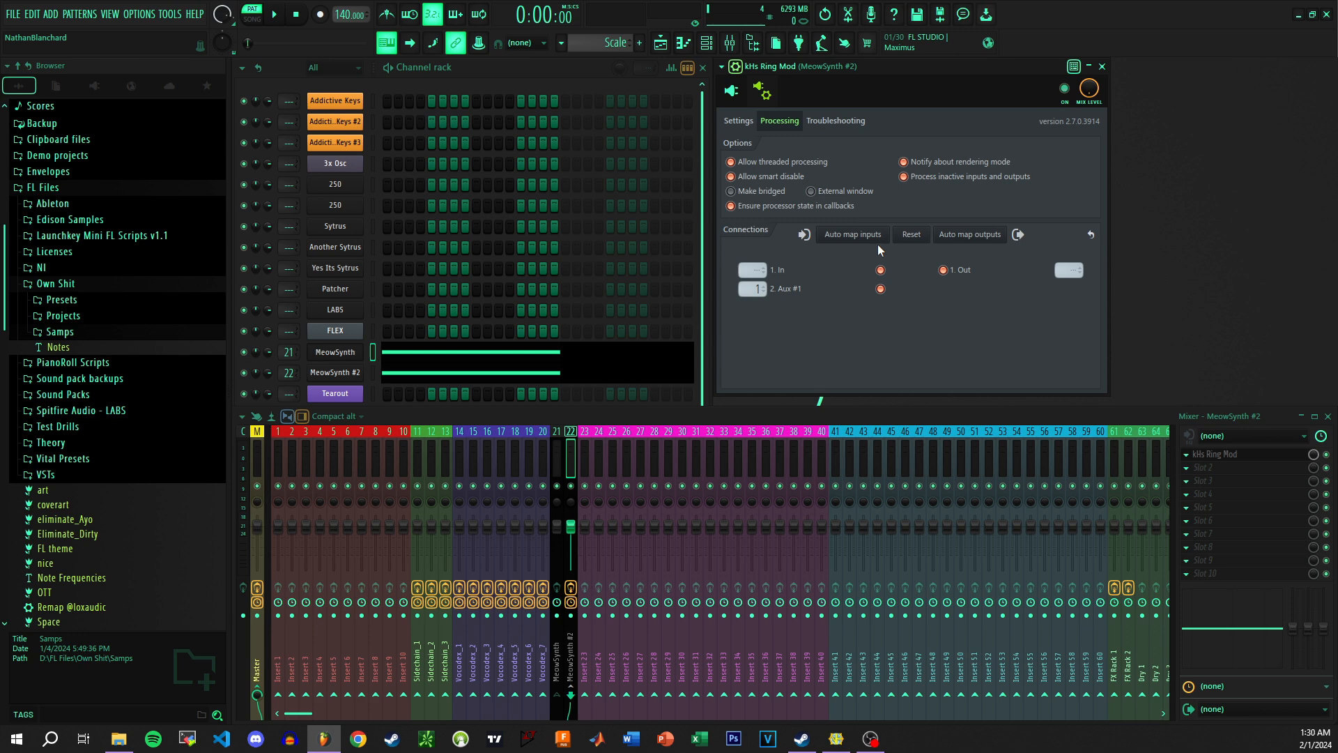
click(739, 121)
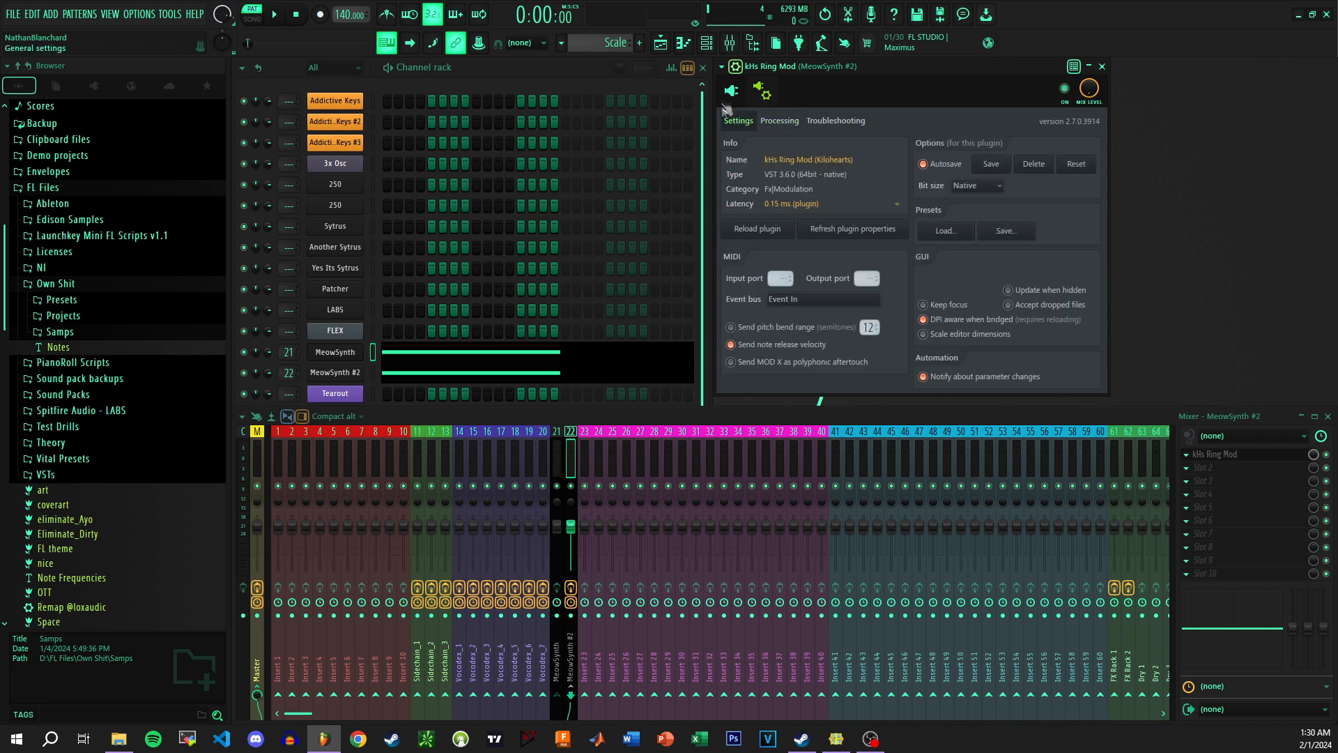
click(732, 91)
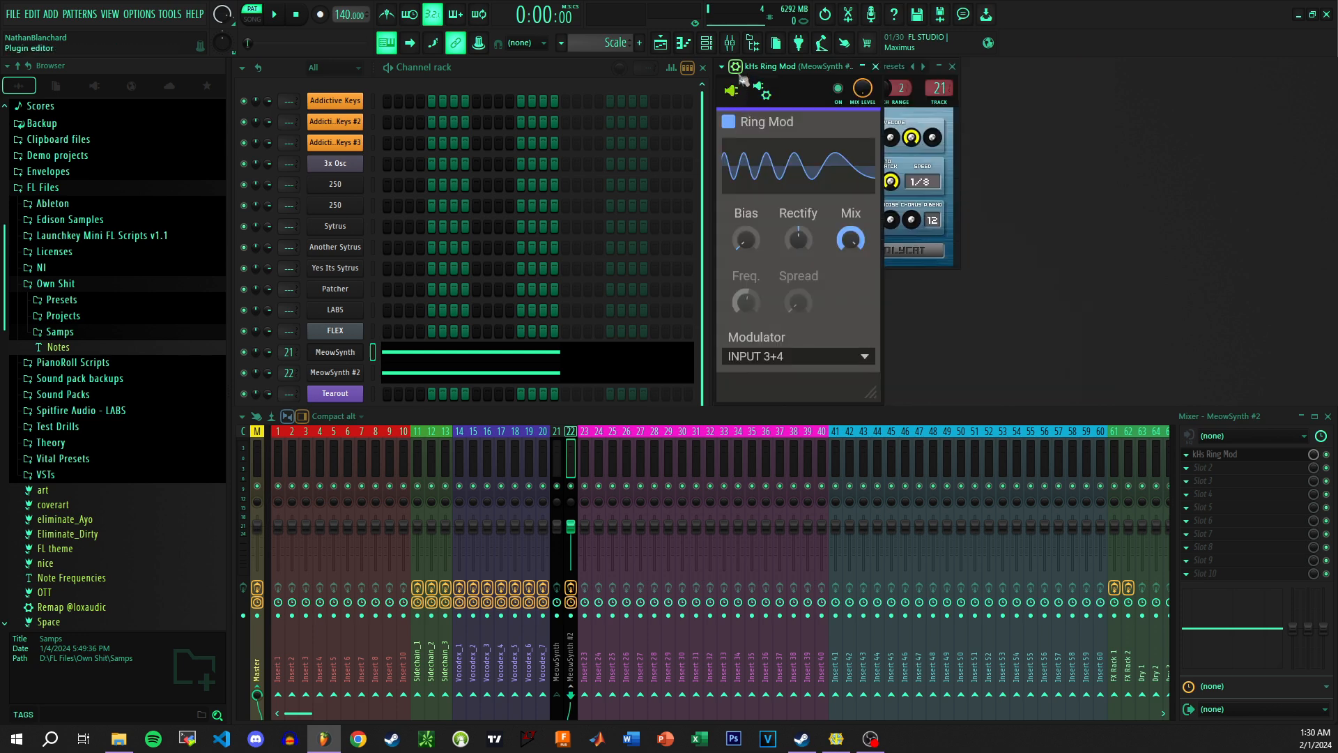
click(739, 69)
- Audition the pattern with the original MeowSynth channel's note raised two octaves to D#6
key(space)
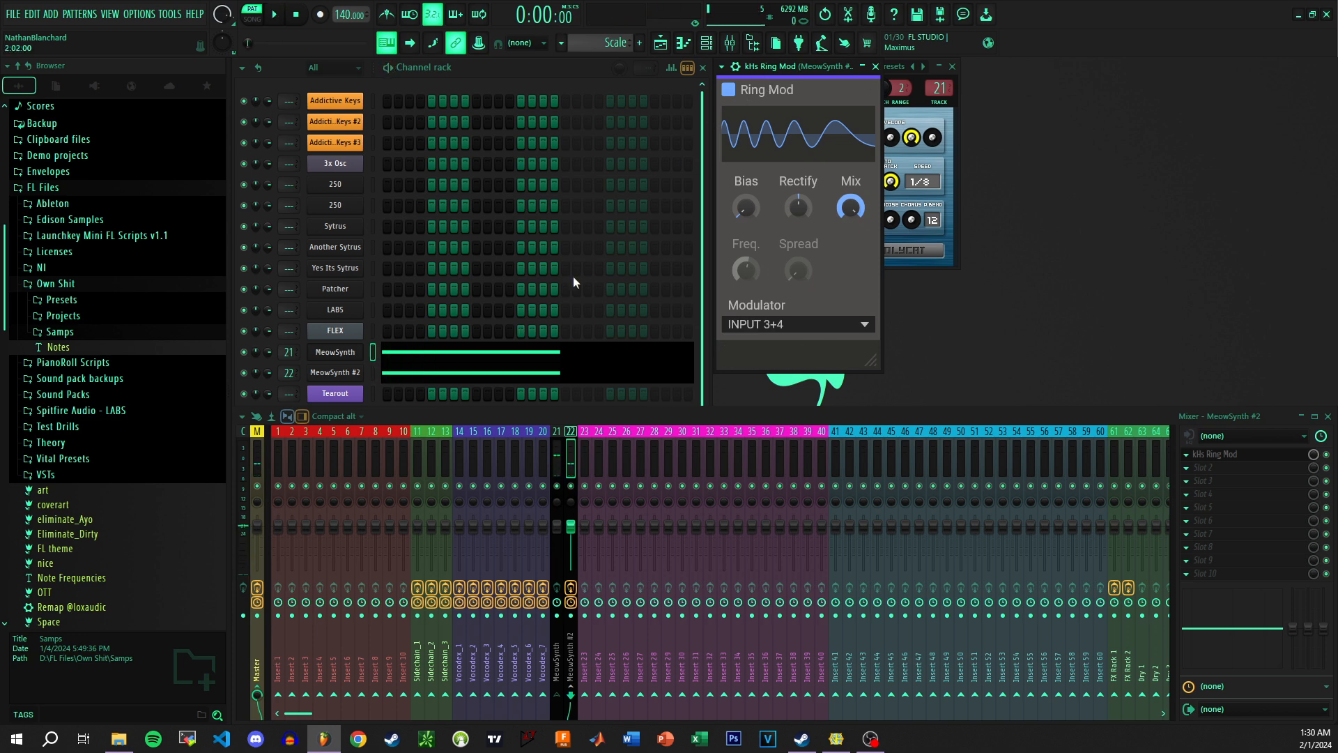
click(390, 352)
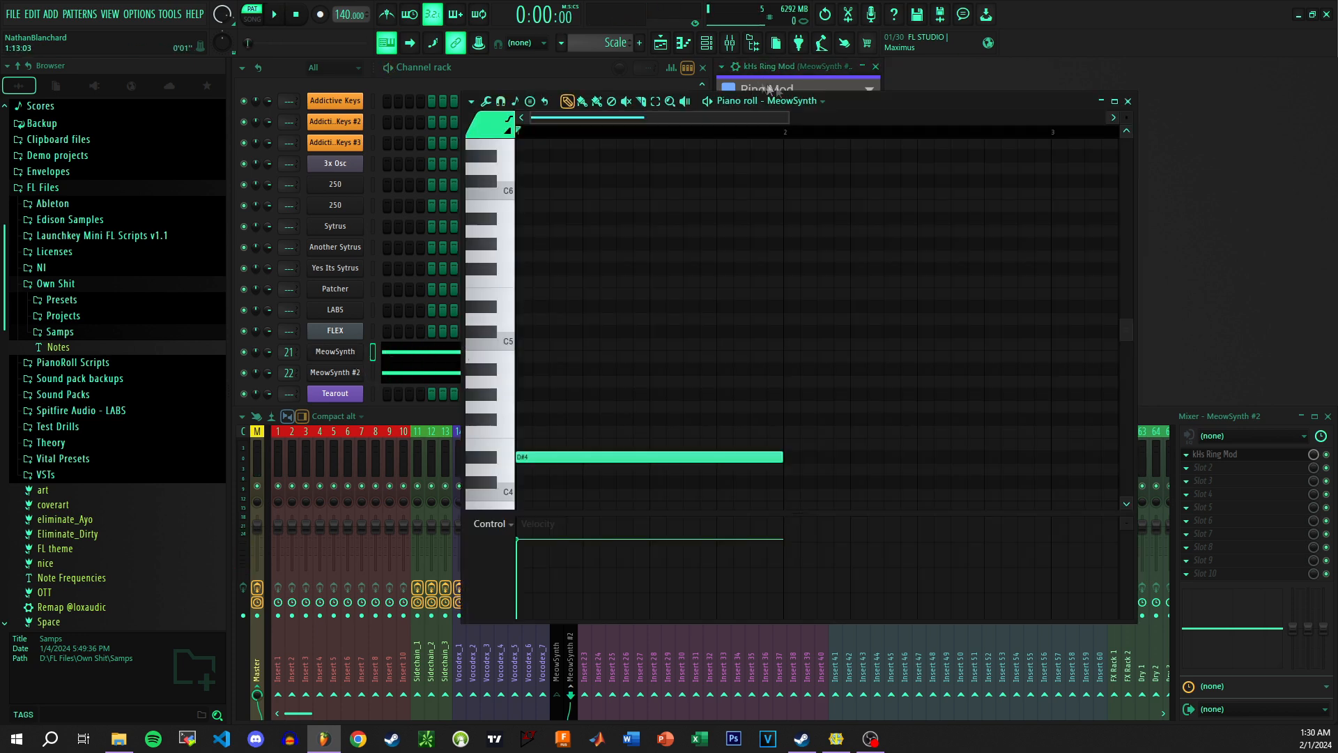
key(ctrl+Up)
key(ctrl+Up)
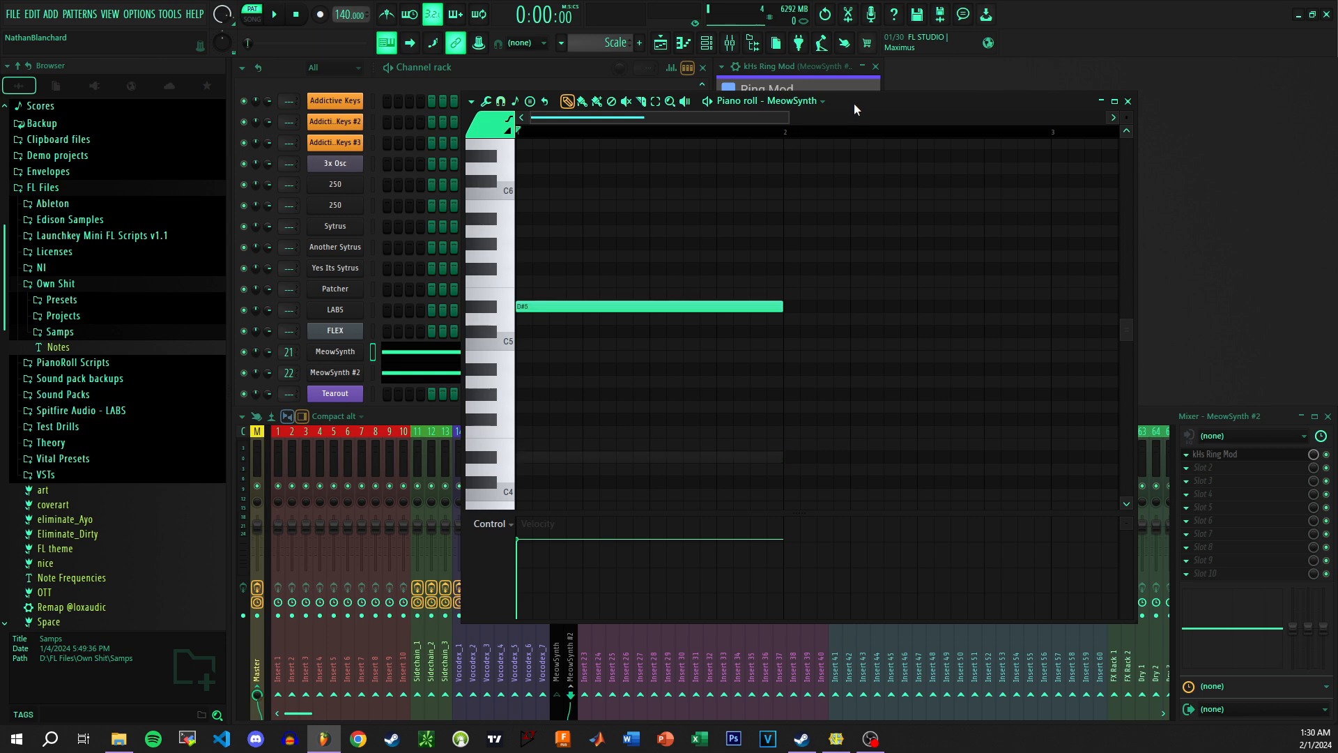
key(space)
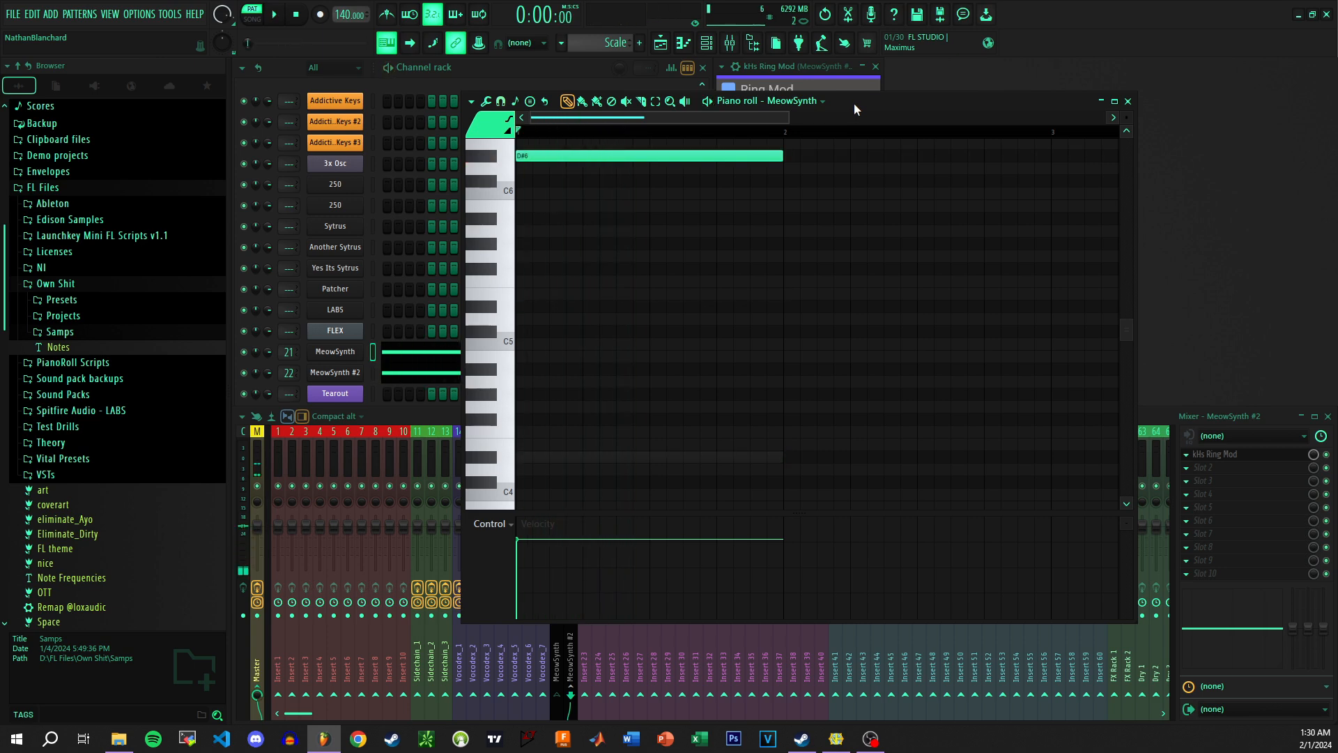
- Lower the original MeowSynth channel's note four octaves to D#2, audition it and close the piano roll
key(ctrl+Down)
key(ctrl+Down)
key(ctrl+Down)
key(ctrl+Down)
key(space)
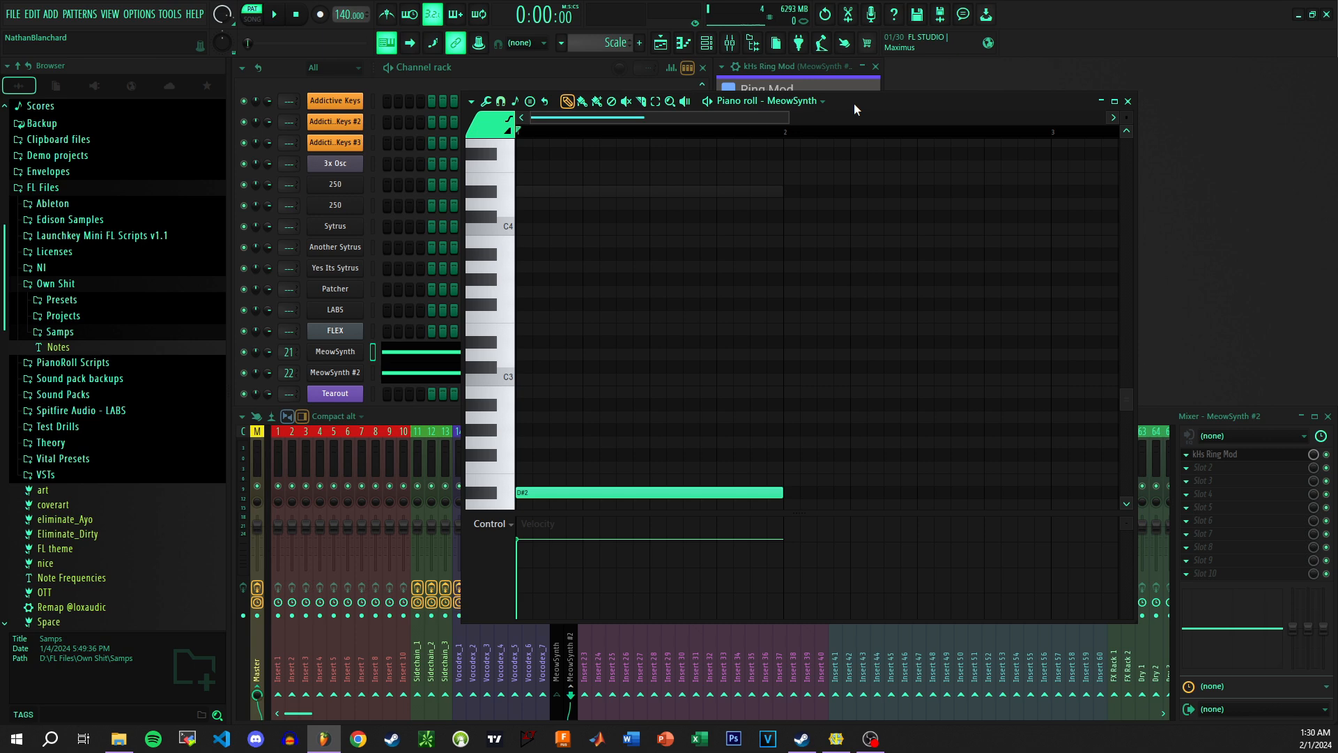
key(space)
key(space)
click(1131, 102)
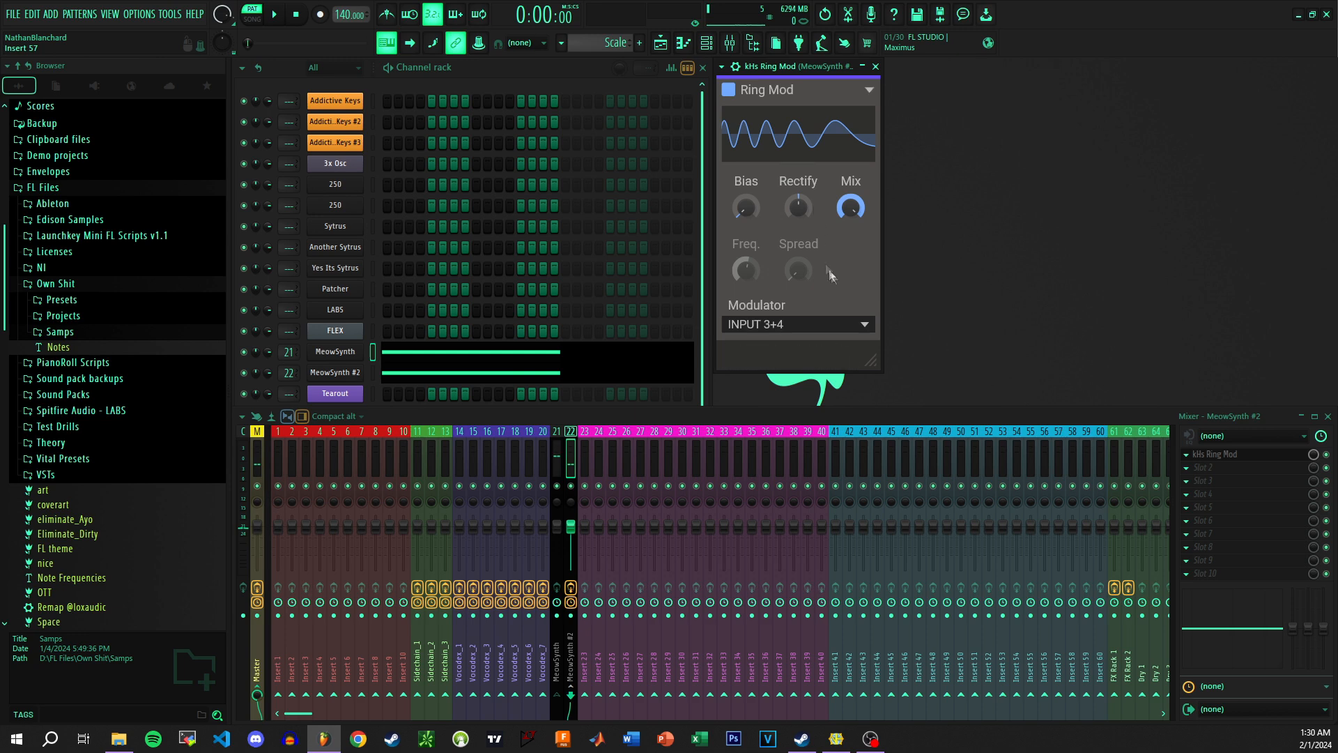
- Try the Ring Mod's Bias at maximum and Rectify at -100% during playback, reset both to 0% and stop playback
drag(747, 209, 795, 46)
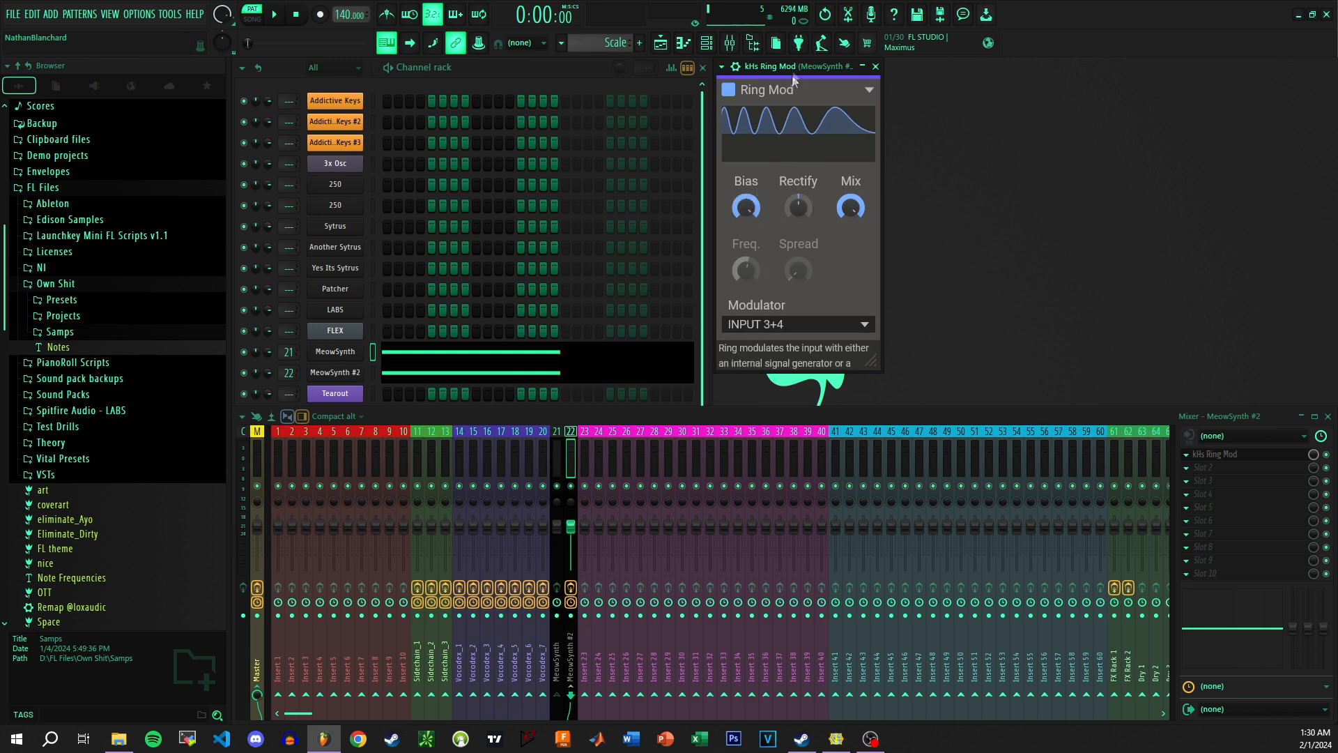
key(space)
drag(746, 209, 751, 349)
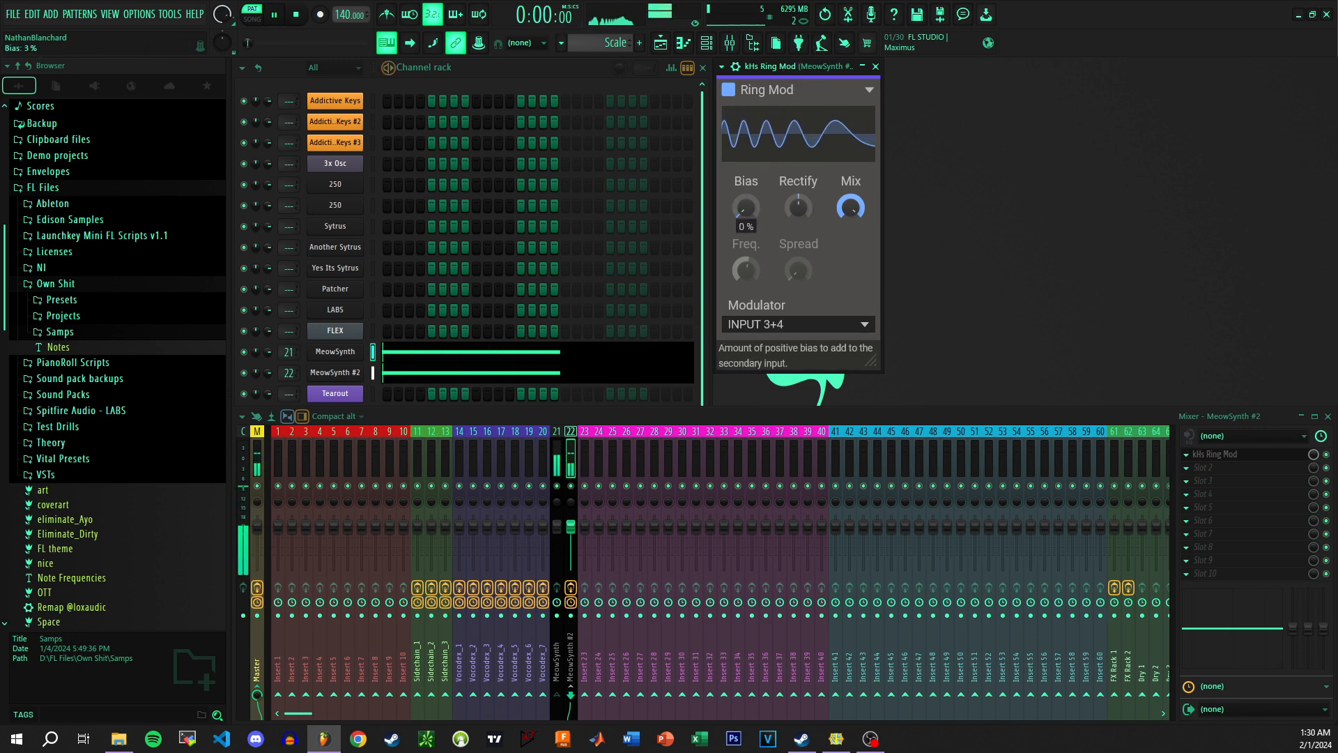
drag(793, 204, 793, 314)
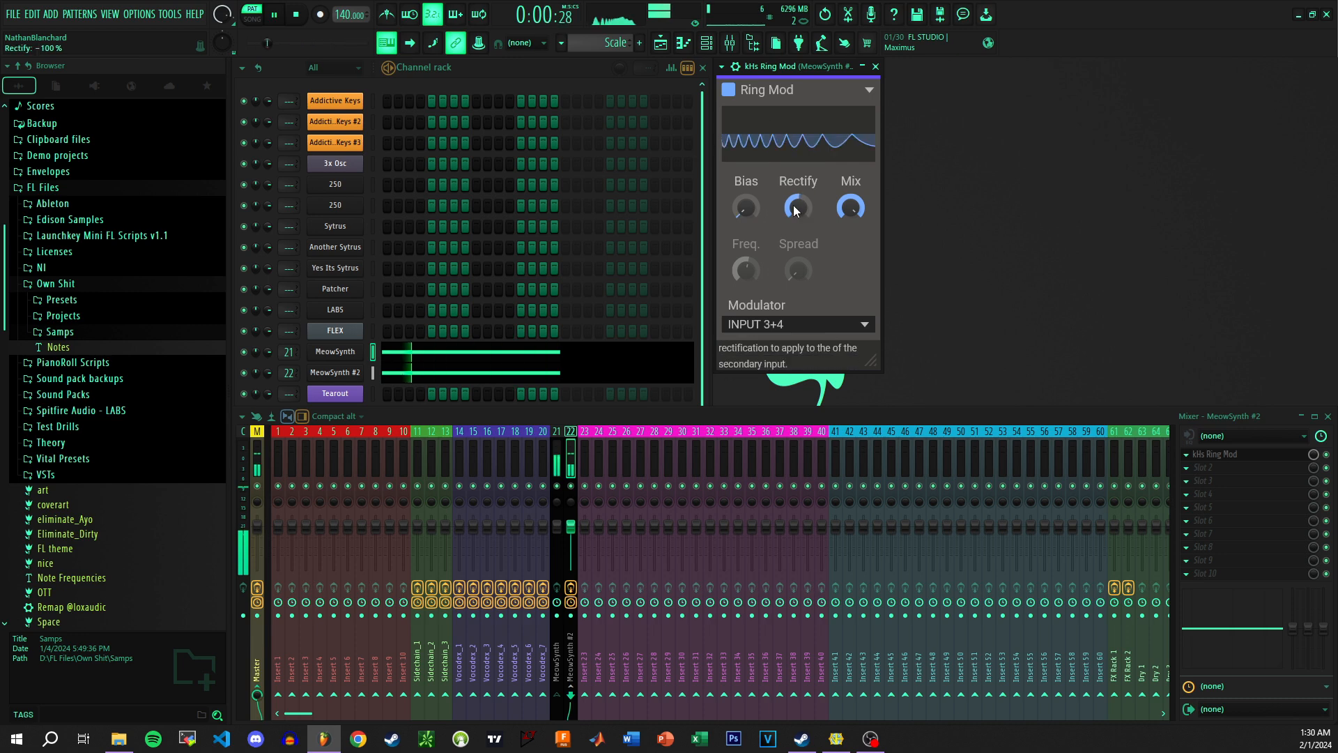
double_click(793, 205)
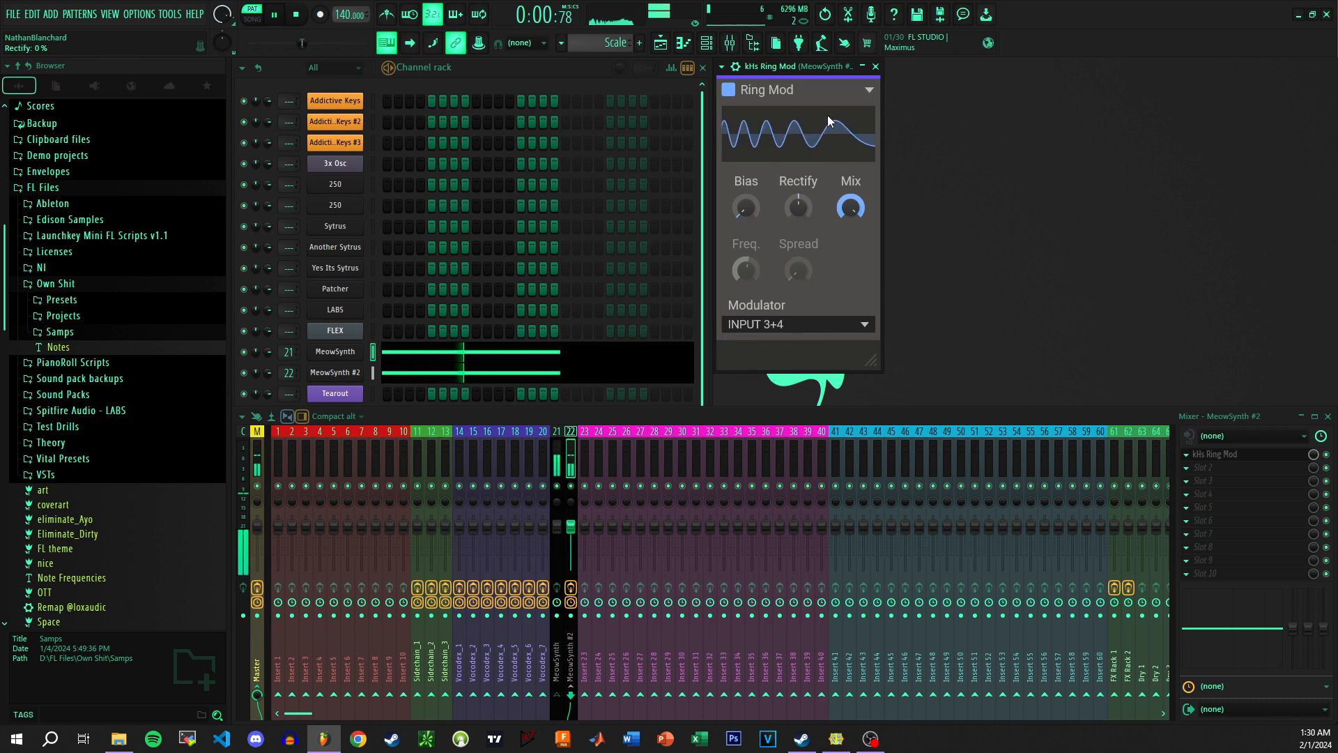
click(588, 472)
click(801, 67)
key(space)
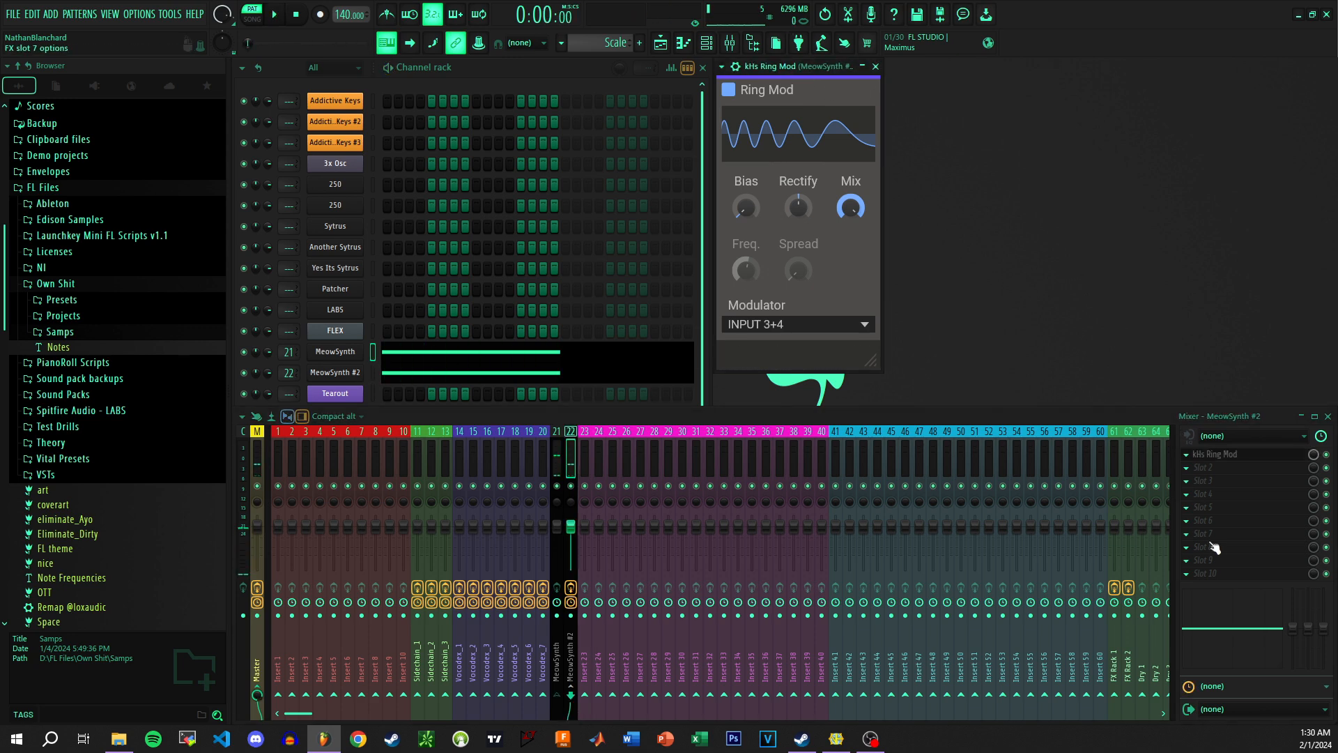
- Load OTT into slot 10 of the MeowSynth #2 mixer track and sweep its Depth down and back to 100% during playback
click(1220, 575)
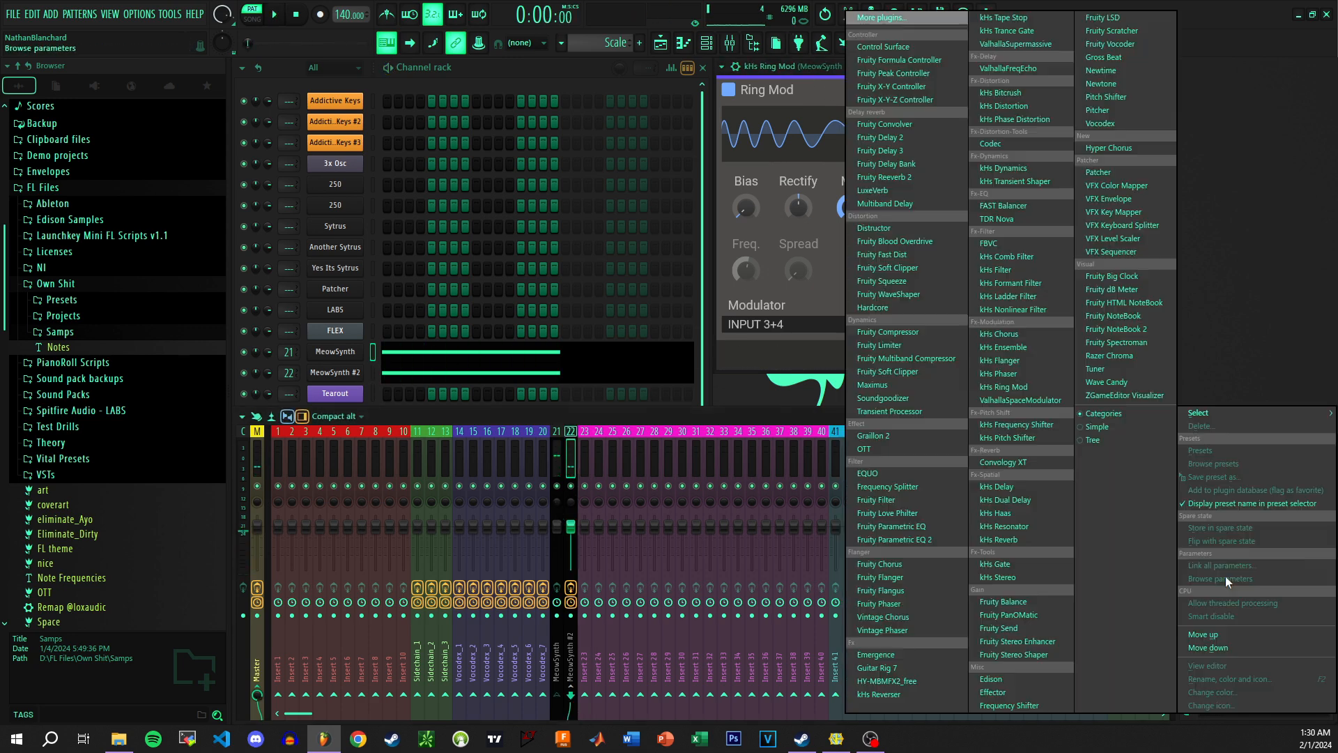
click(865, 449)
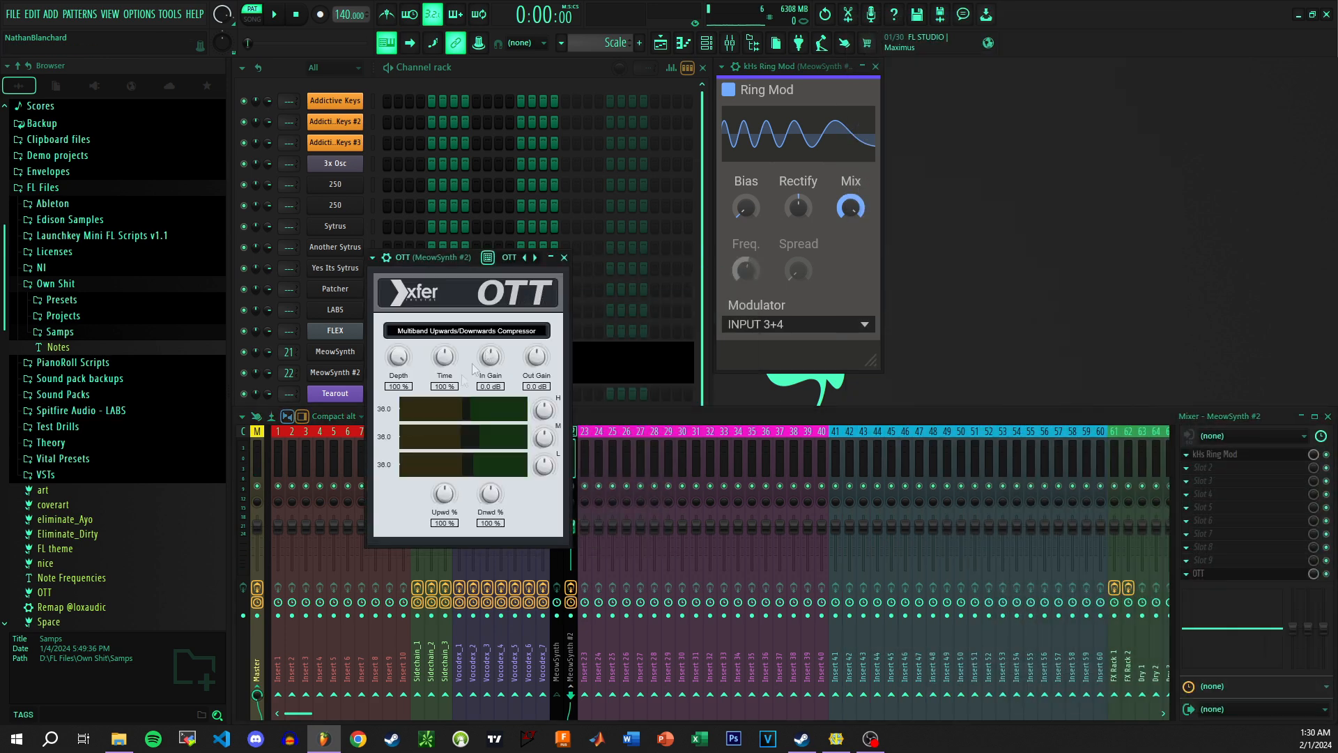
drag(415, 363, 407, 524)
drag(407, 360, 467, 169)
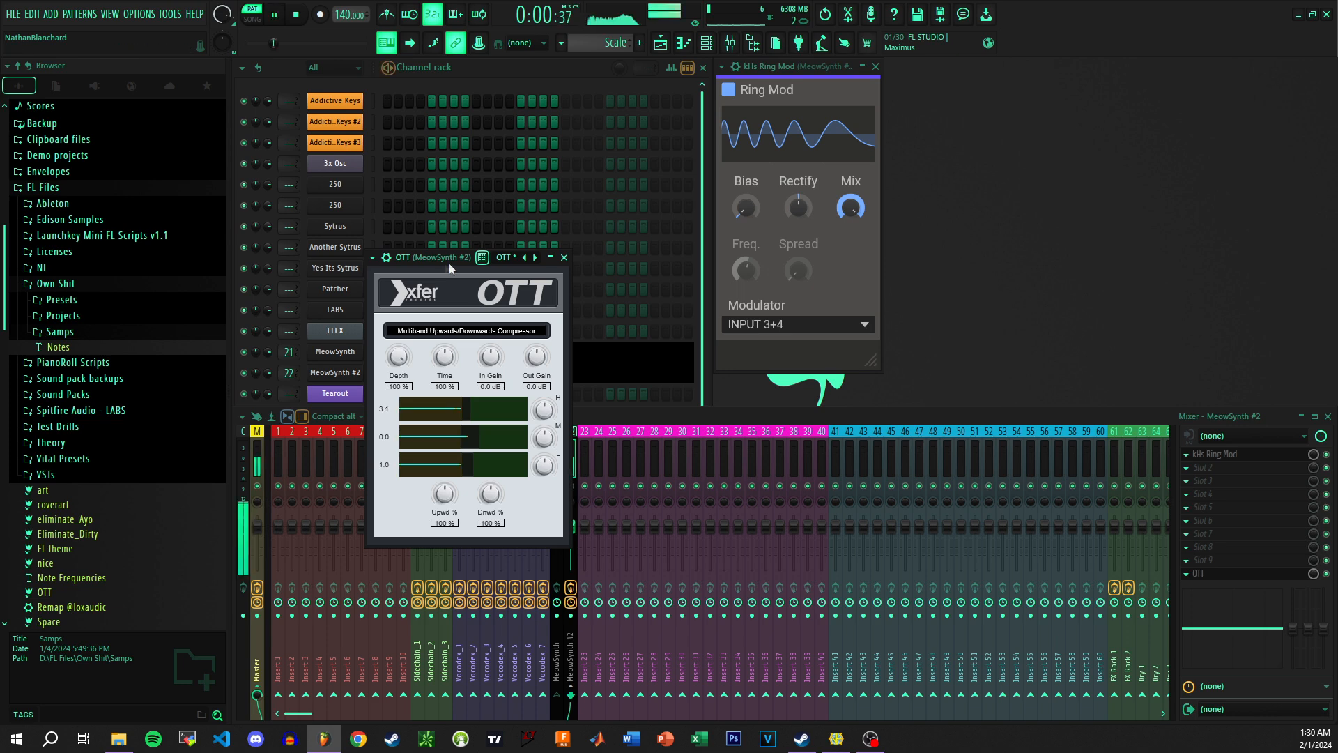
- Move the OTT window clear of the channel rack, raise its Out Gain to 9.8 dB and audition the pattern
drag(453, 257, 1169, 111)
drag(1240, 204, 1151, 130)
key(space)
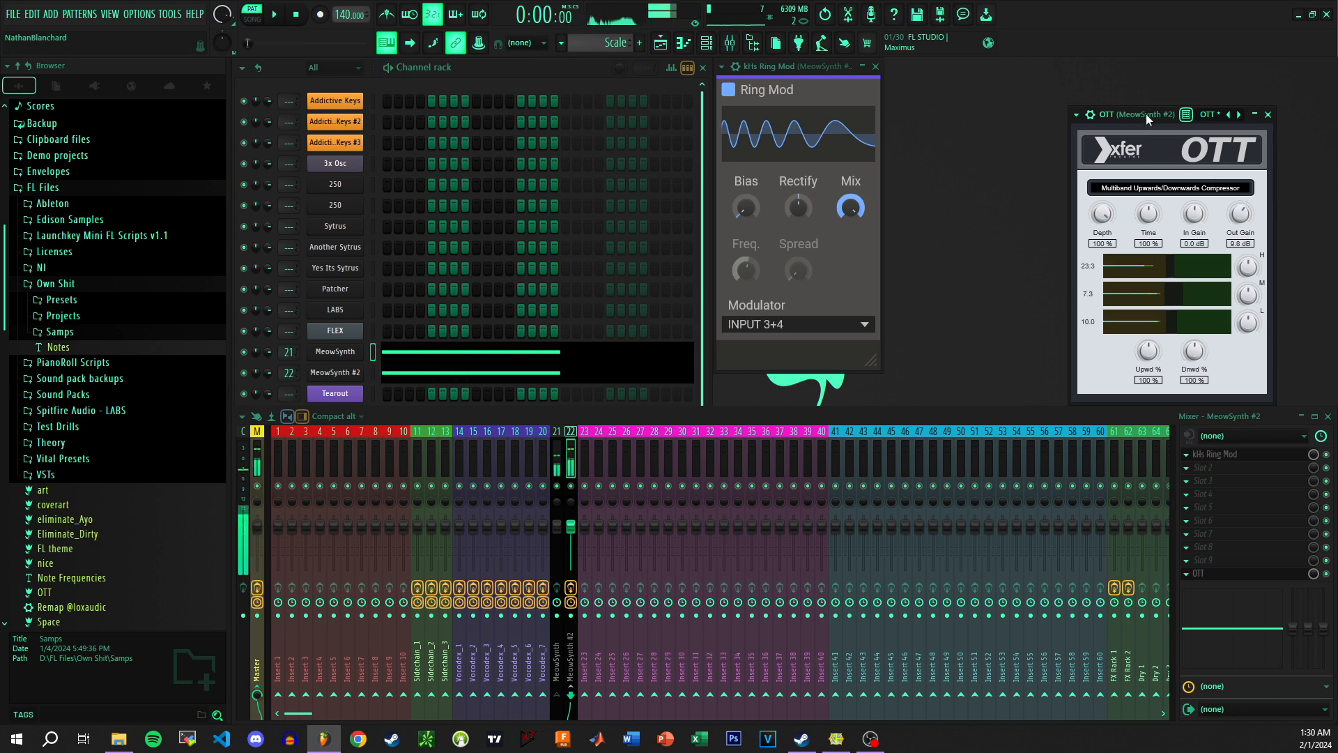
key(space)
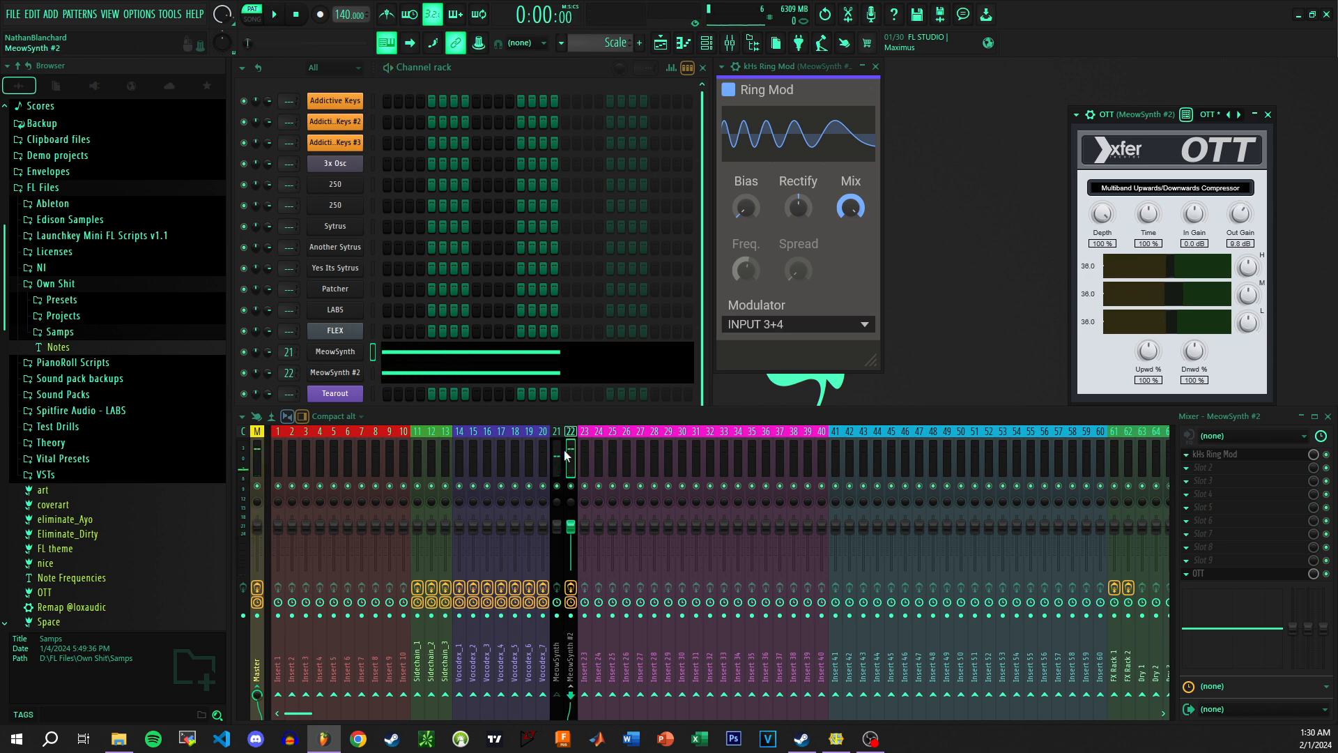
- Load kHs Pitch Shifter and kHs Frequency Shifter into slots 1 and 2 of the original MeowSynth mixer track
click(558, 450)
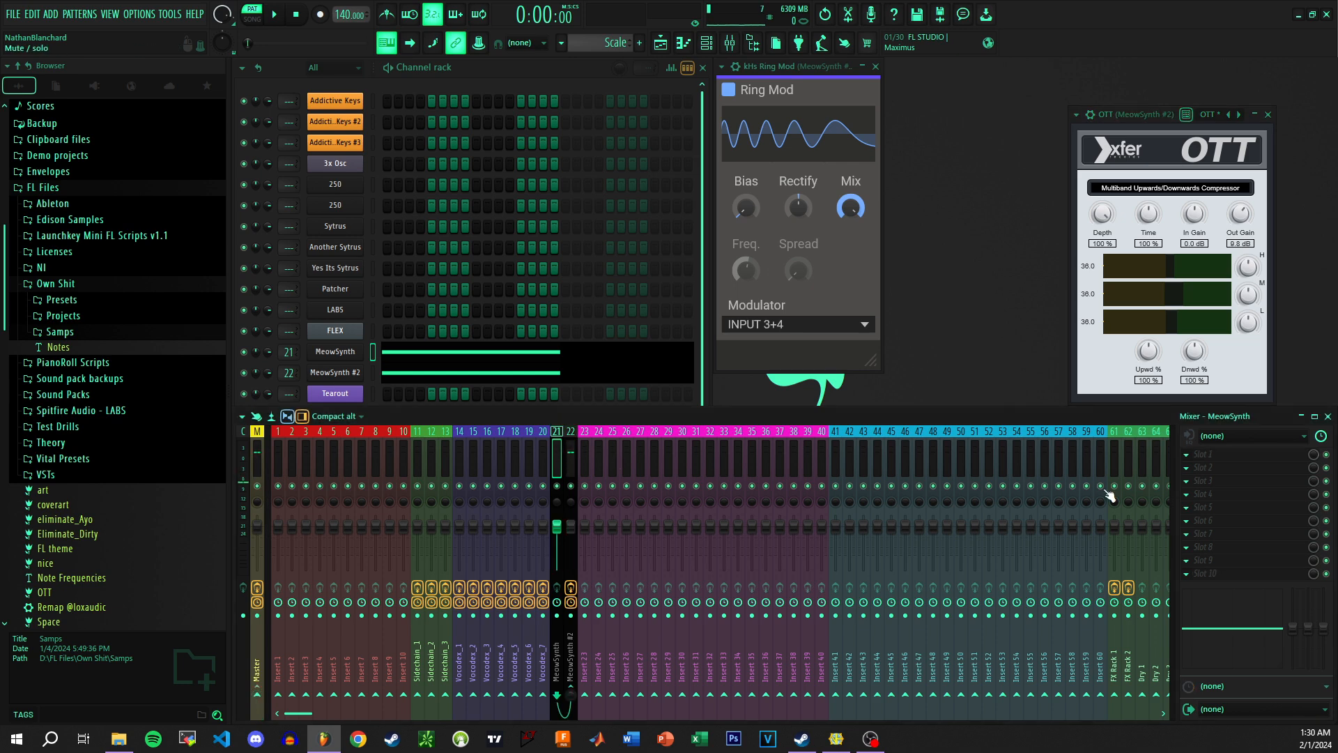
click(1205, 467)
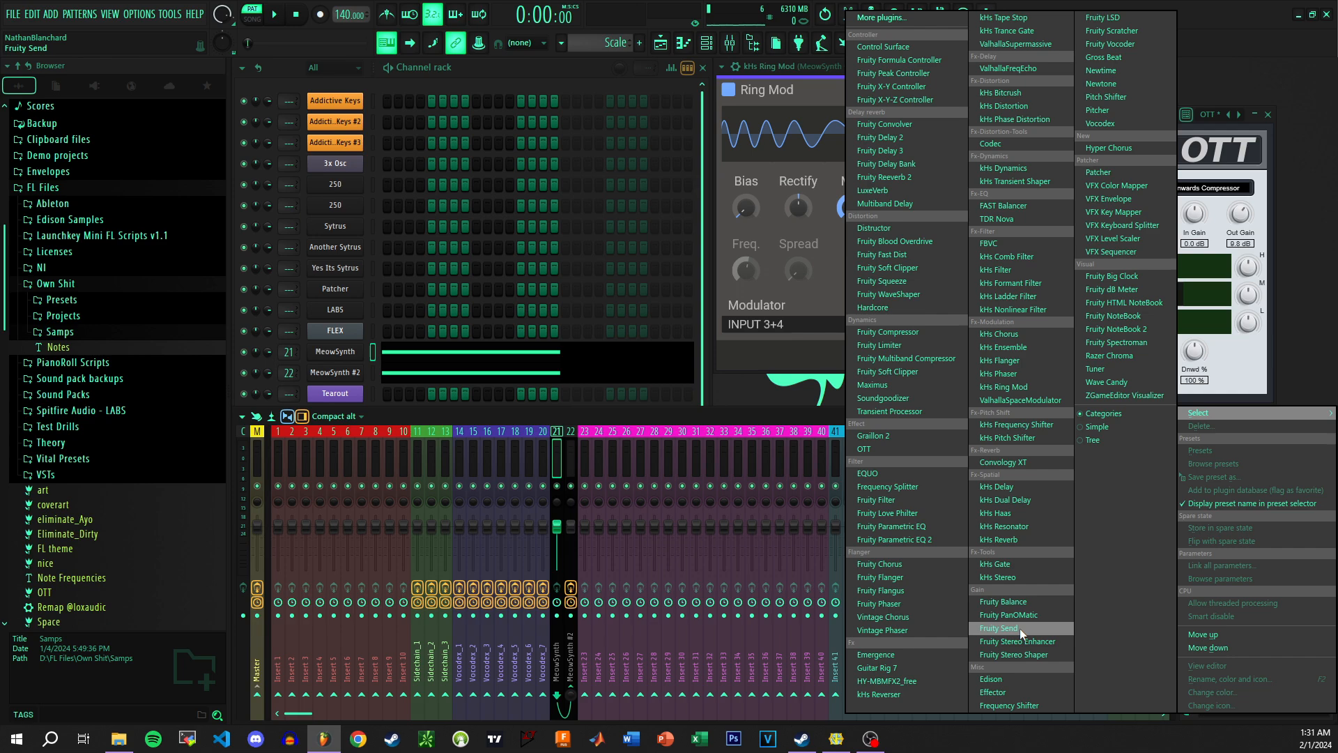
click(1032, 438)
click(1205, 484)
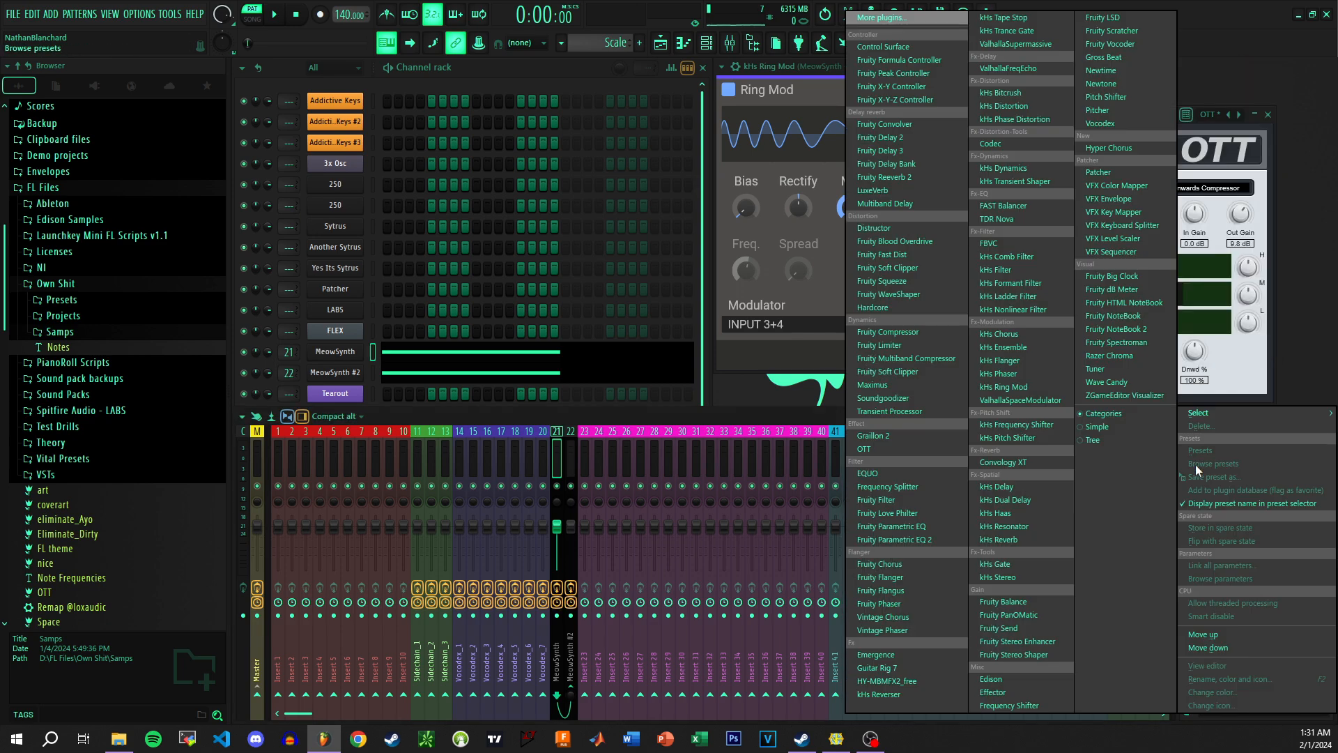
click(1023, 427)
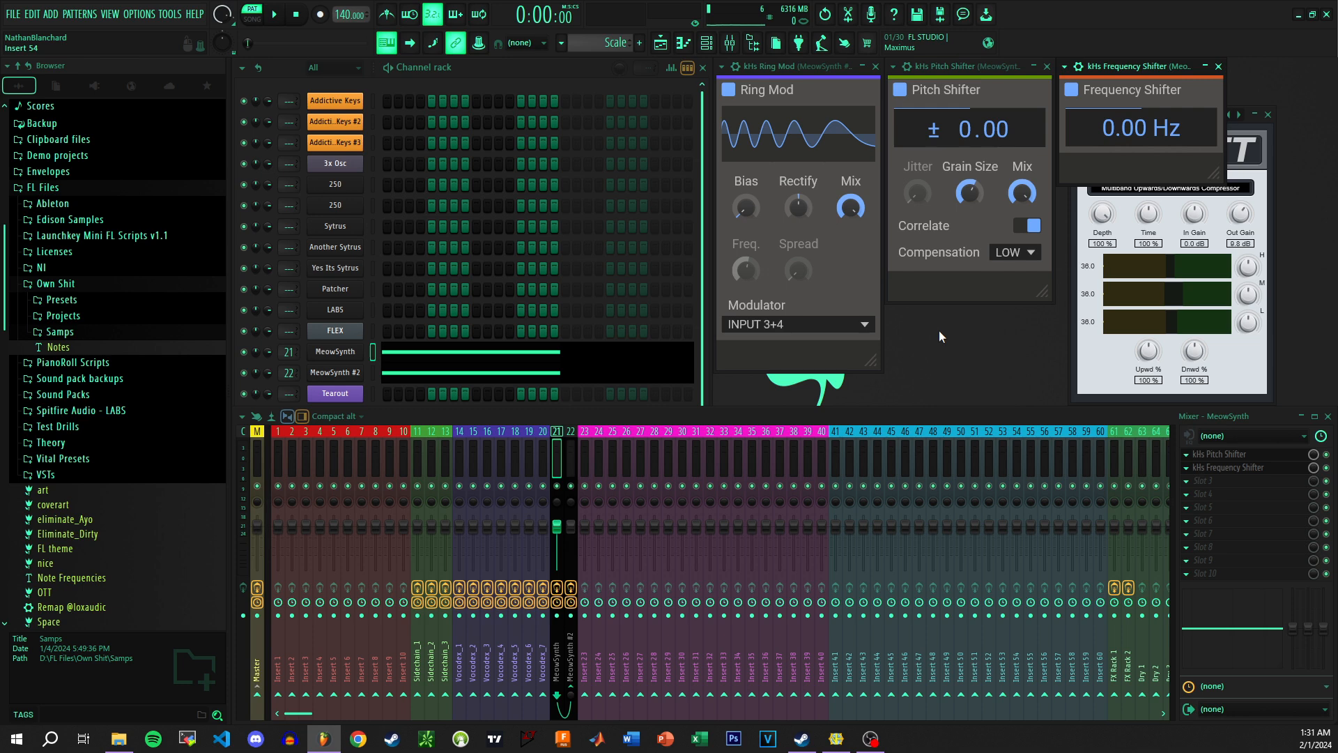
- Touch the Pitch Shifter's pitch value and examine the automation options offered for the last tweaked parameter
mouse_move(965, 129)
mouse_down()
mouse_move(965, 108)
mouse_move(965, 129)
mouse_up()
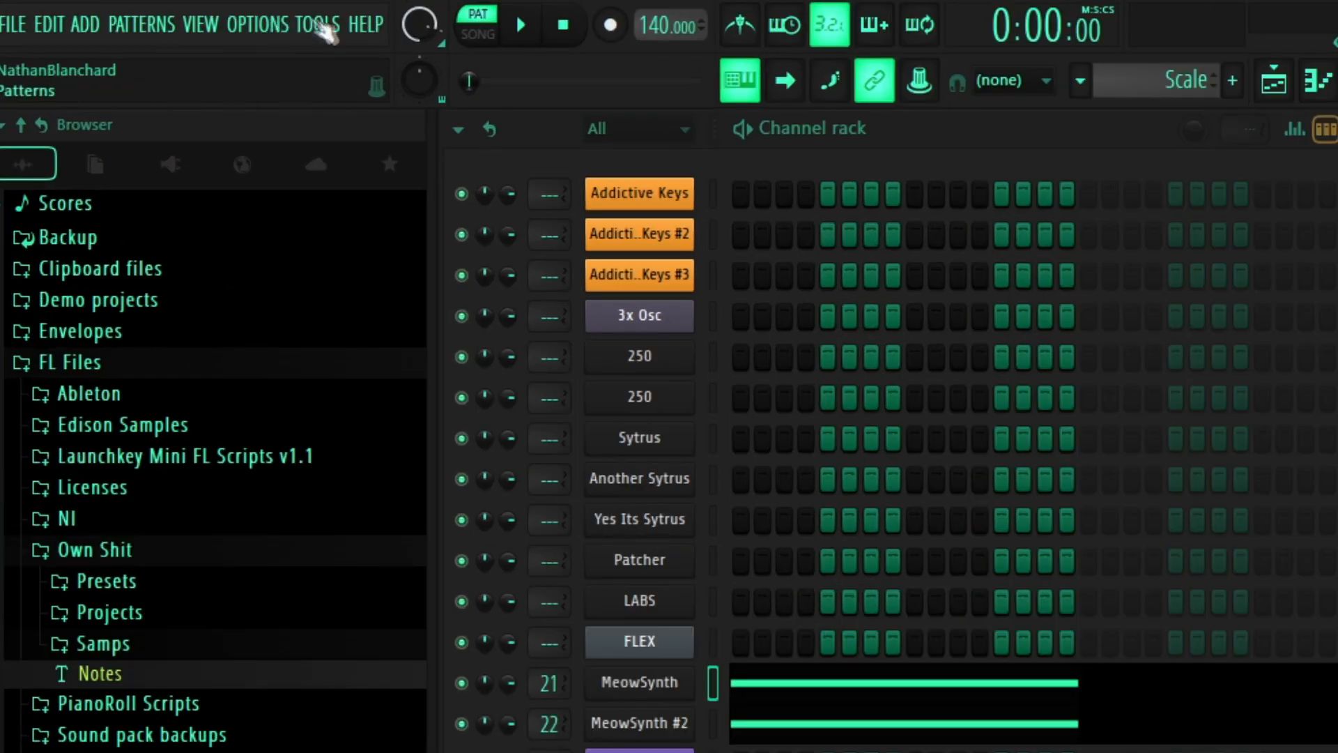
click(255, 19)
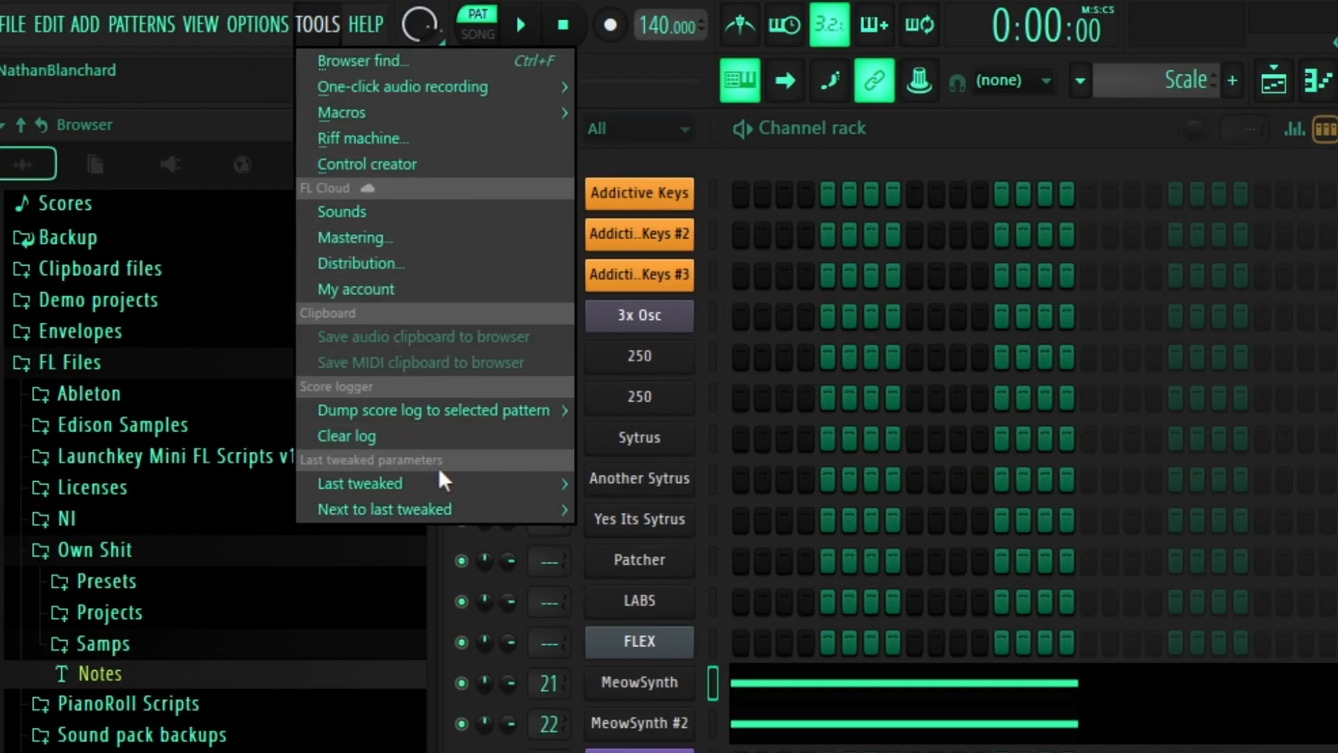
mouse_move(346, 382)
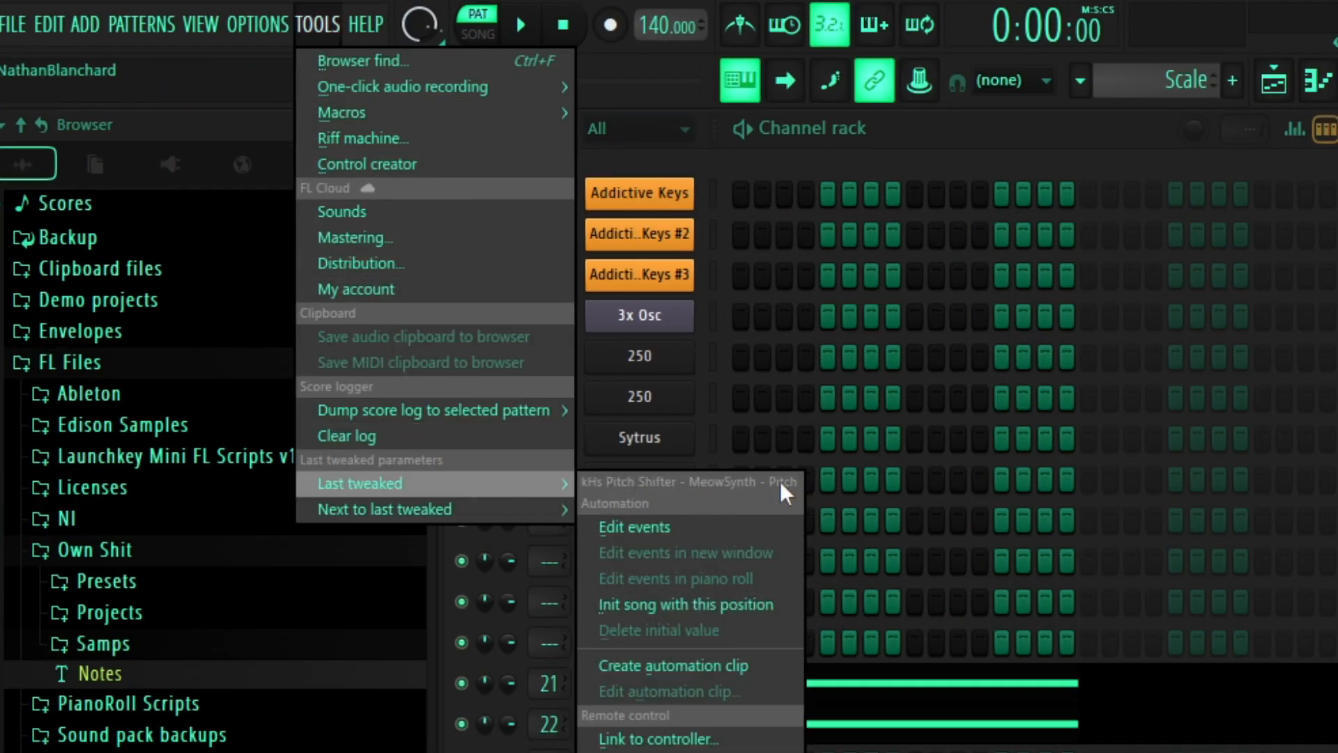
click(1065, 156)
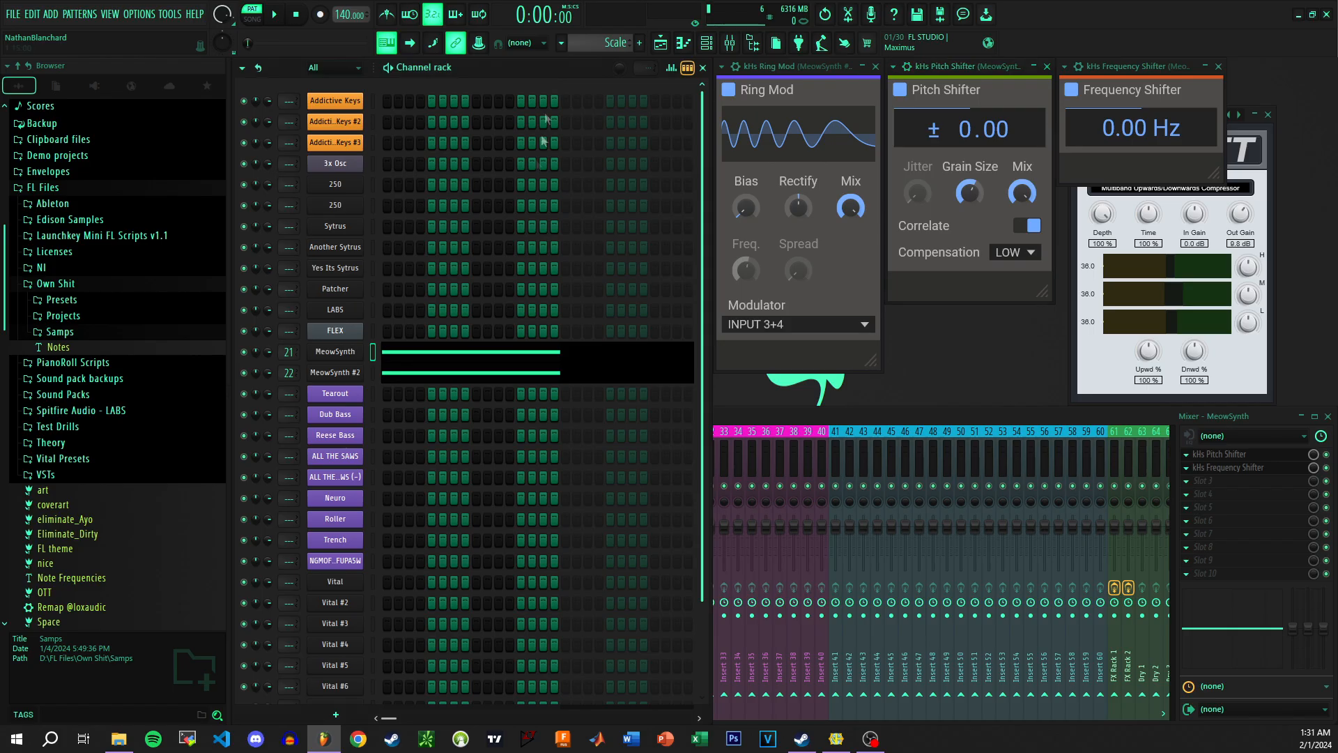
- Open the original MeowSynth channel's piano roll, examine its control lane choices and close it again
click(447, 360)
right_click(534, 495)
click(518, 495)
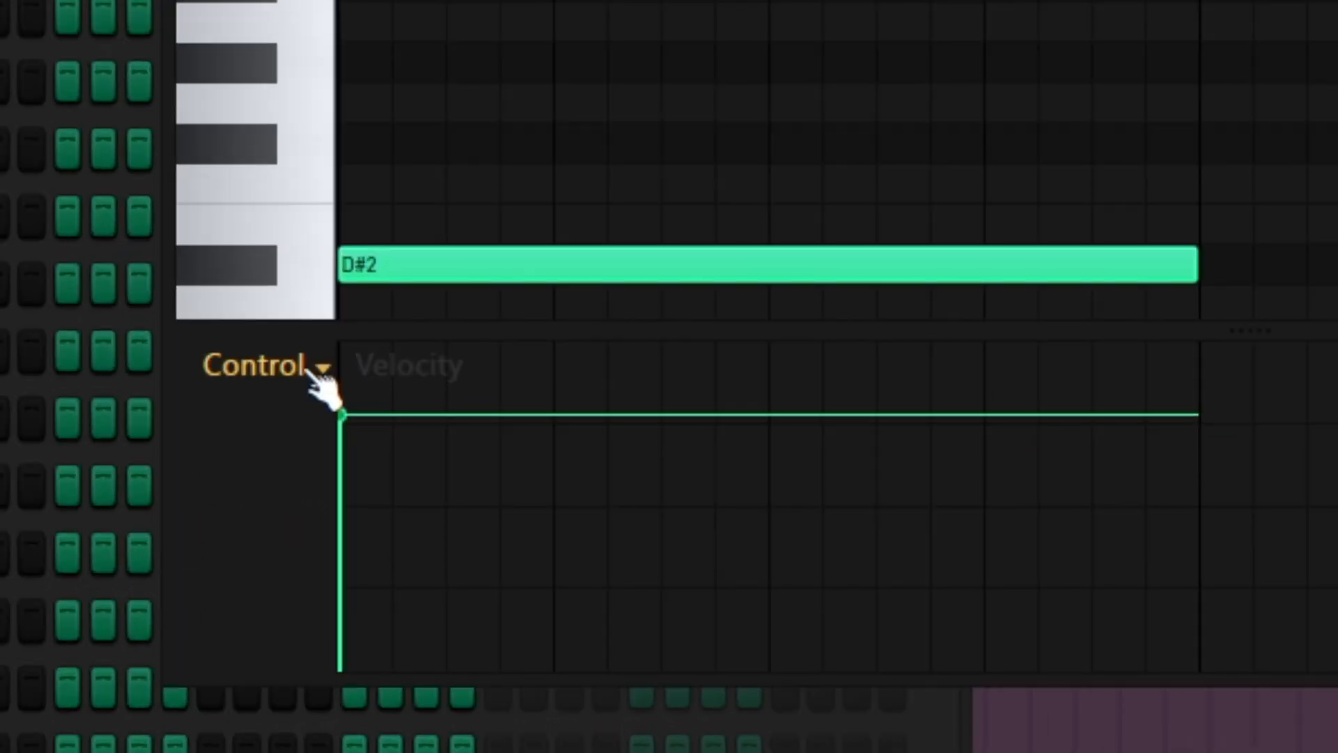
click(445, 480)
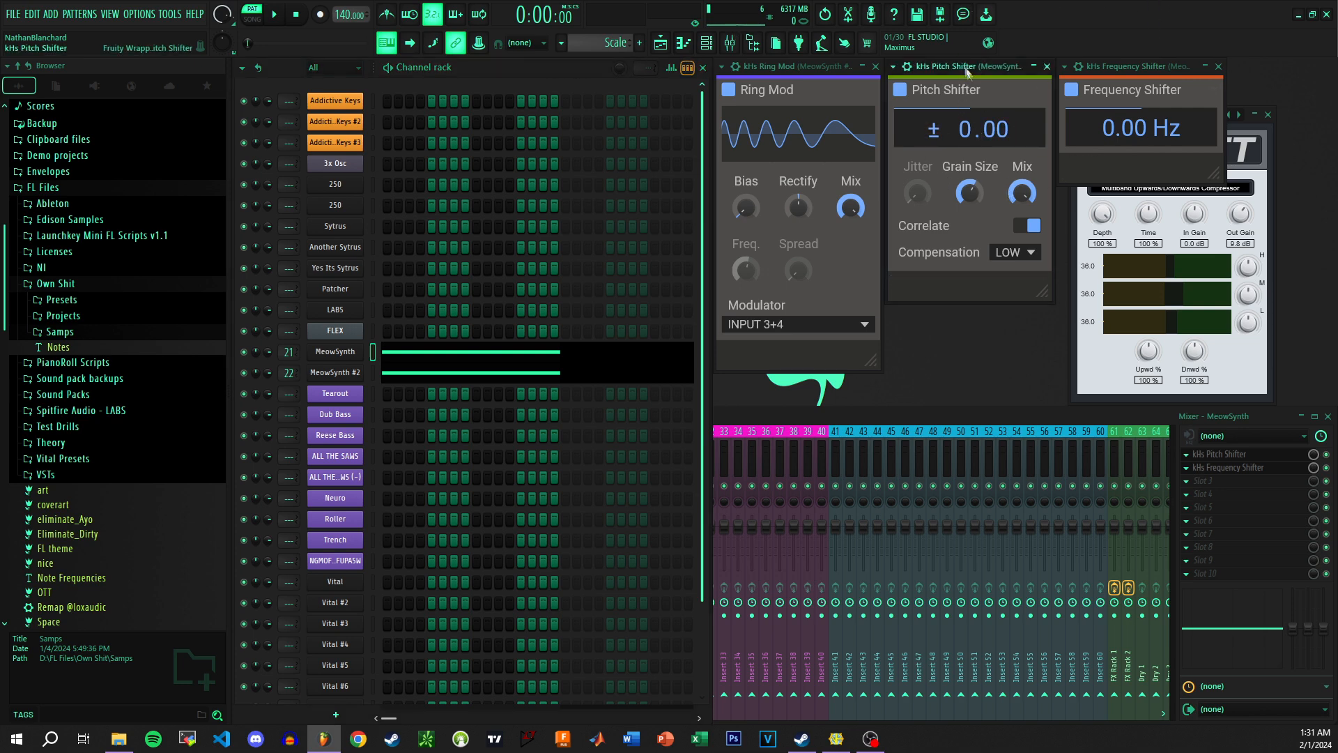
- Move the OTT window below the Frequency Shifter and close the Ring Mod, Pitch Shifter, Frequency Shifter and OTT windows
click(1112, 195)
drag(1150, 117, 1144, 161)
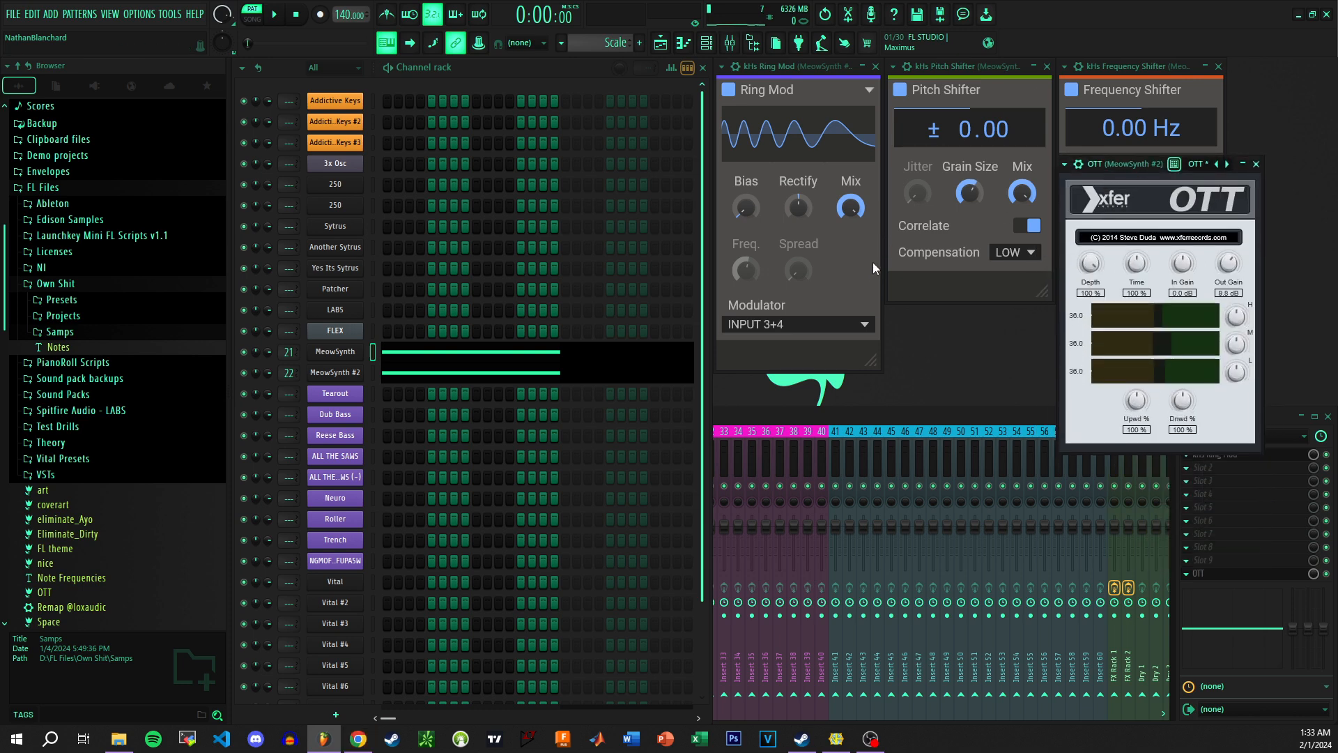
click(957, 416)
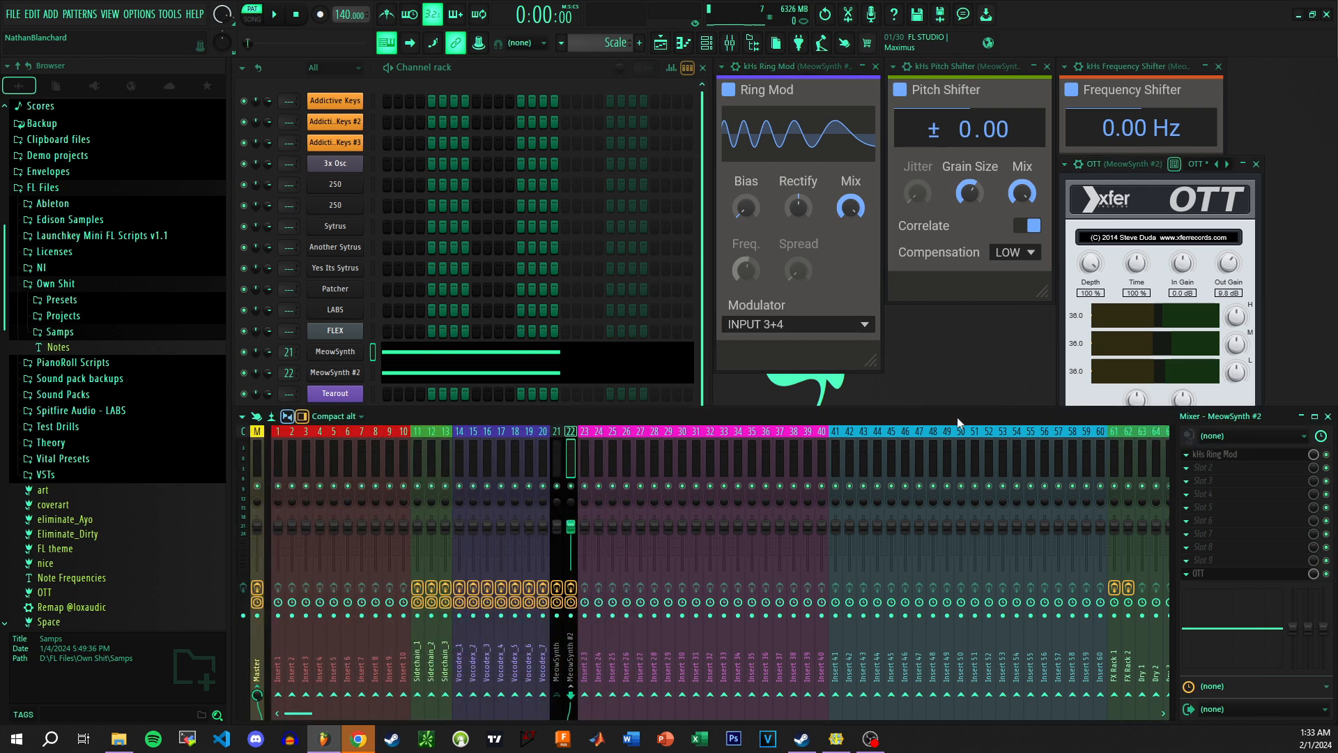
click(499, 70)
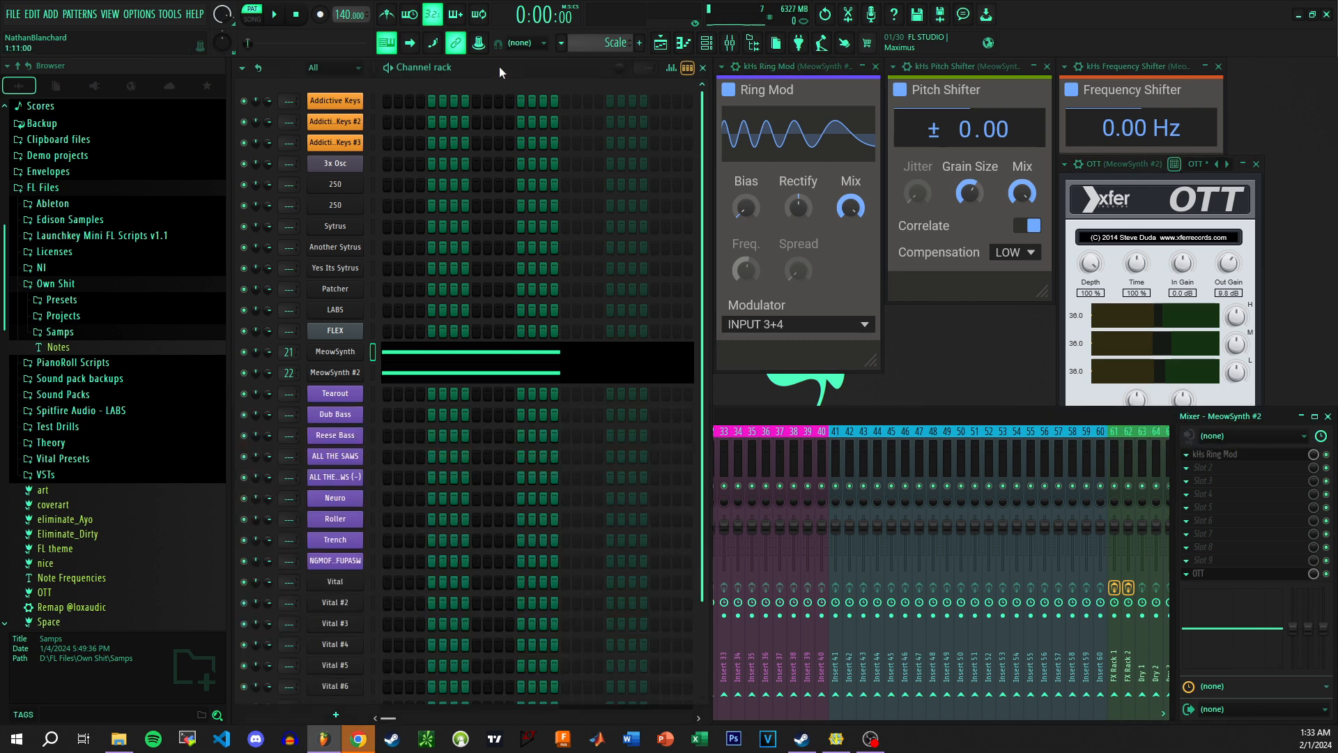
click(875, 67)
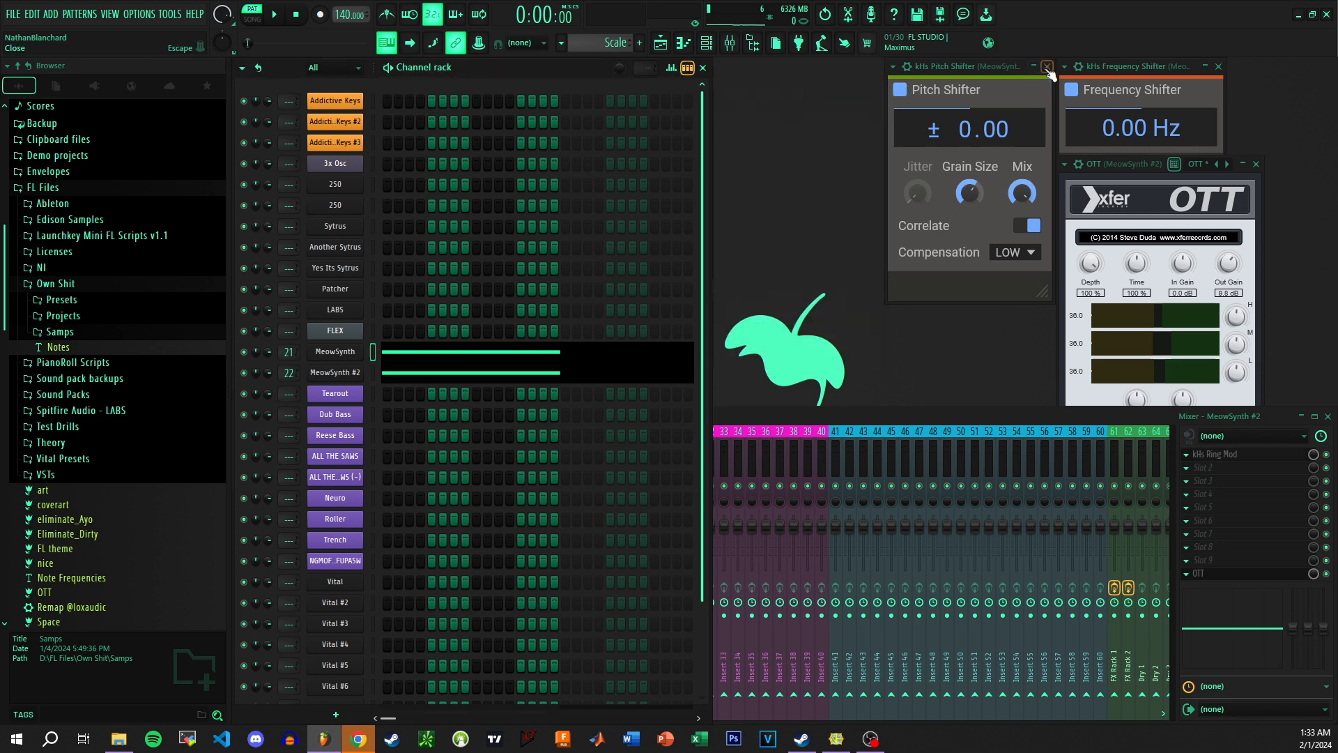
click(1047, 66)
click(1219, 67)
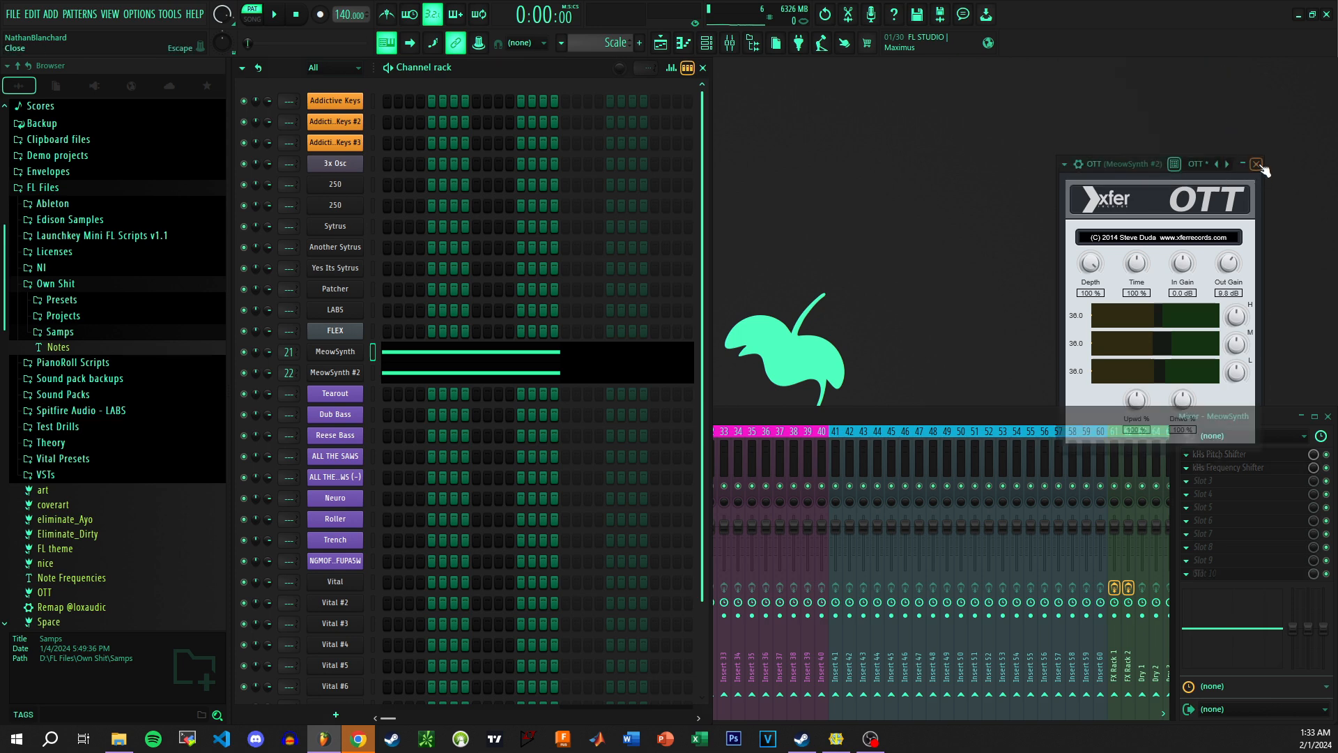
click(1256, 164)
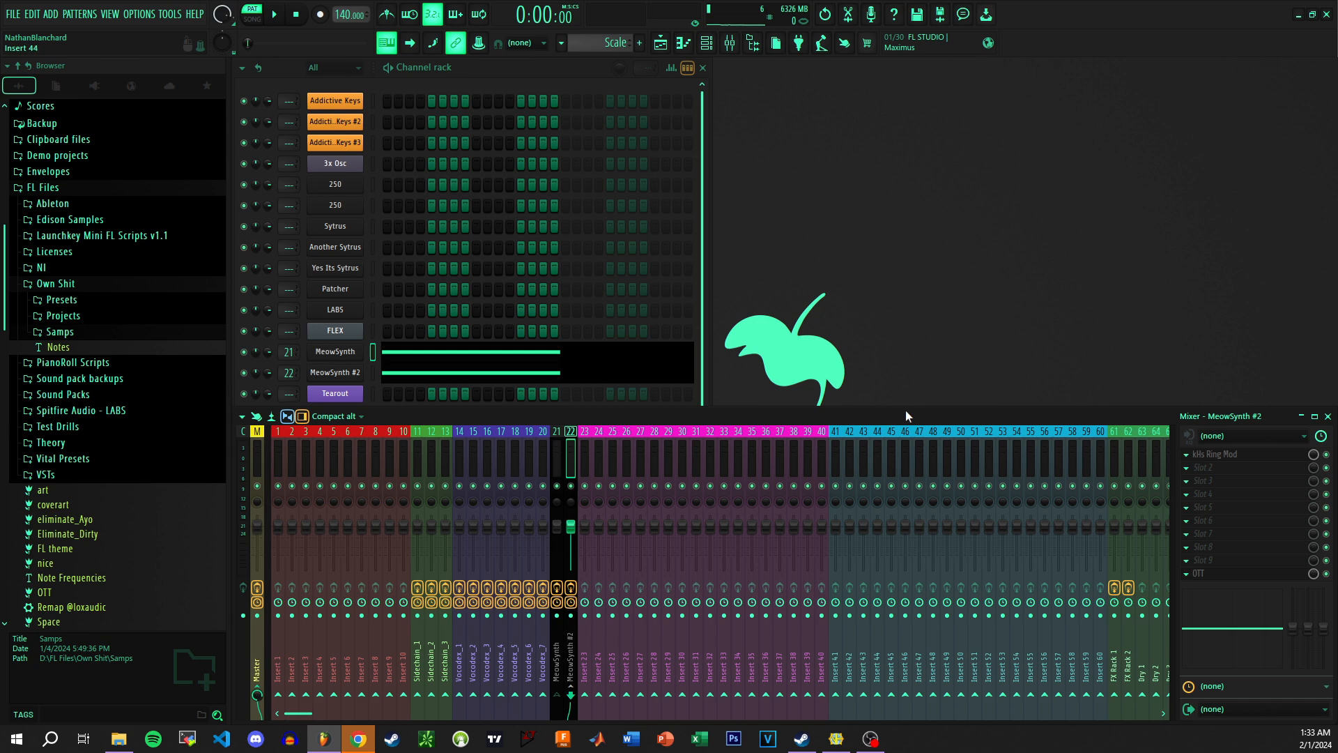
- Replace the Ring Mod in slot 1 of the MeowSynth #2 track with kHs Phase Distortion and raise its Tone to maximum
click(1188, 455)
mouse_move(1200, 415)
click(1015, 120)
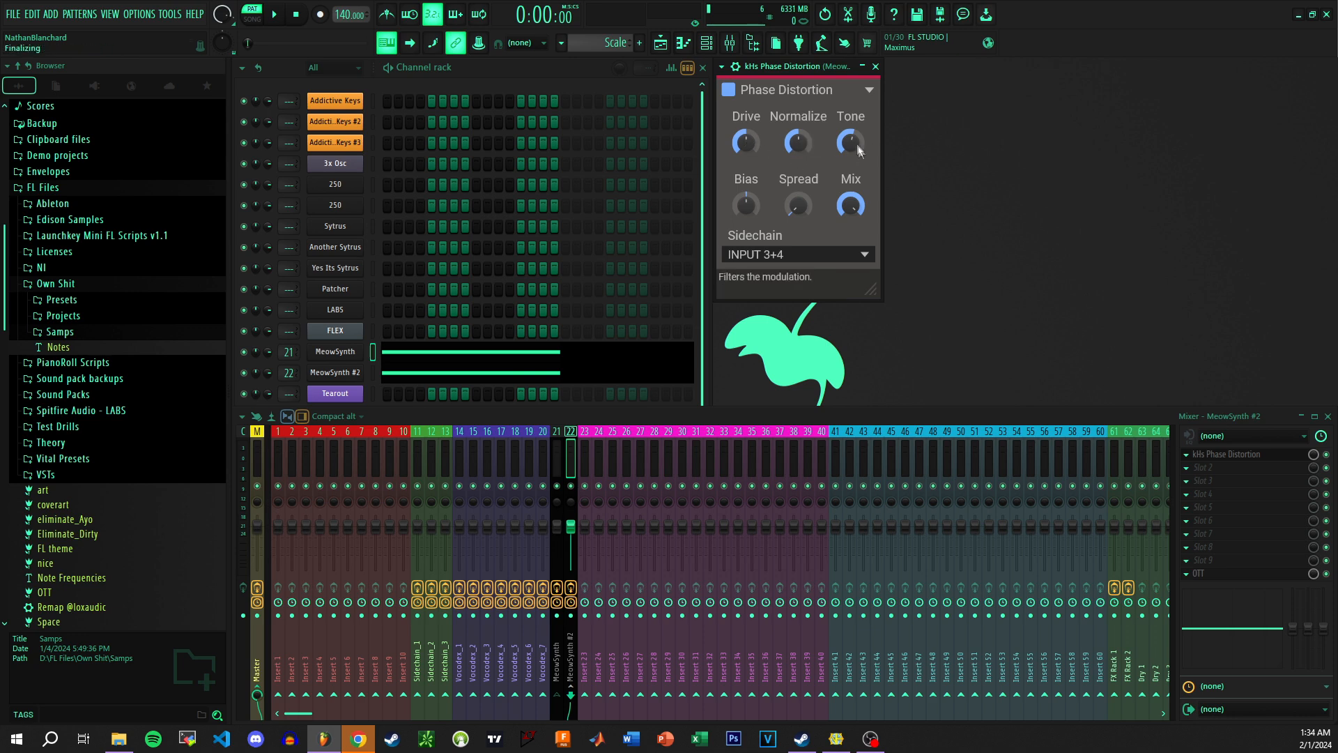
scroll(852, 140, up, 5)
- Auto map the Phase Distortion's inputs in its processing settings and return to the plugin interface
click(739, 67)
click(779, 120)
click(857, 235)
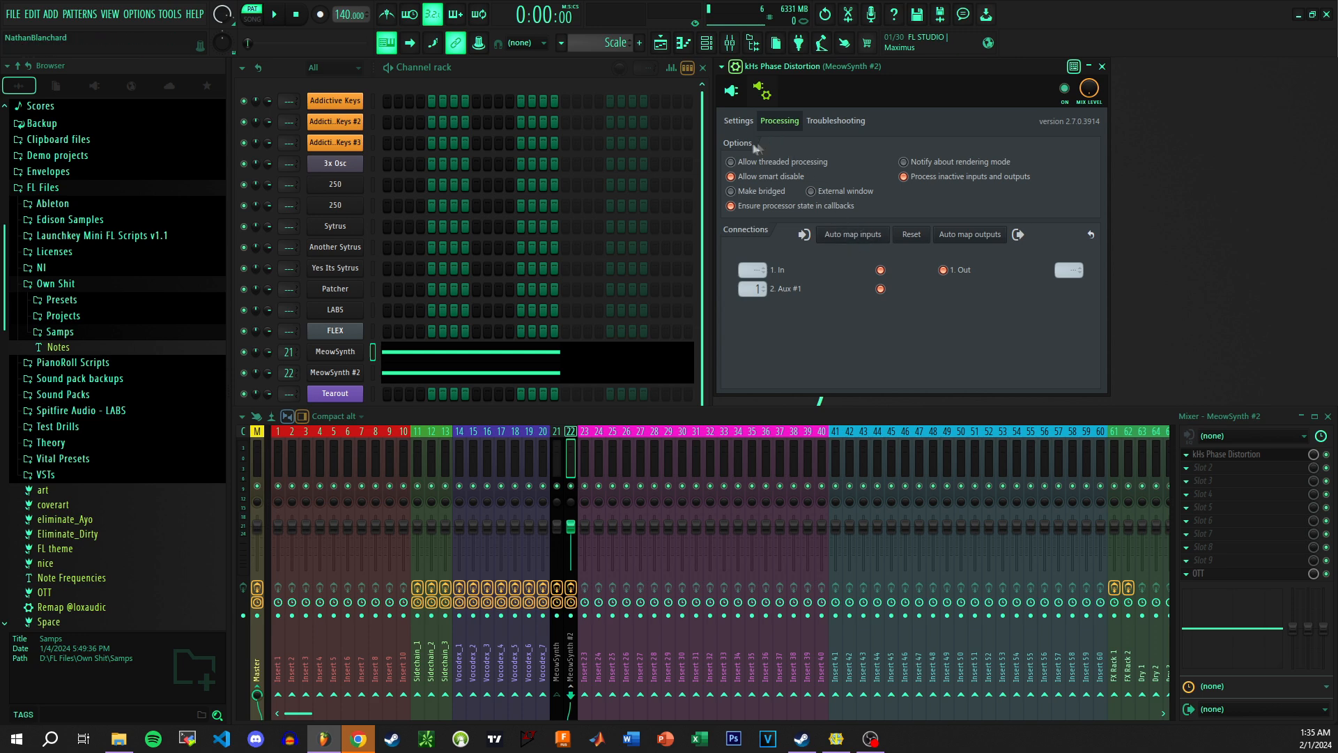
click(739, 120)
click(733, 95)
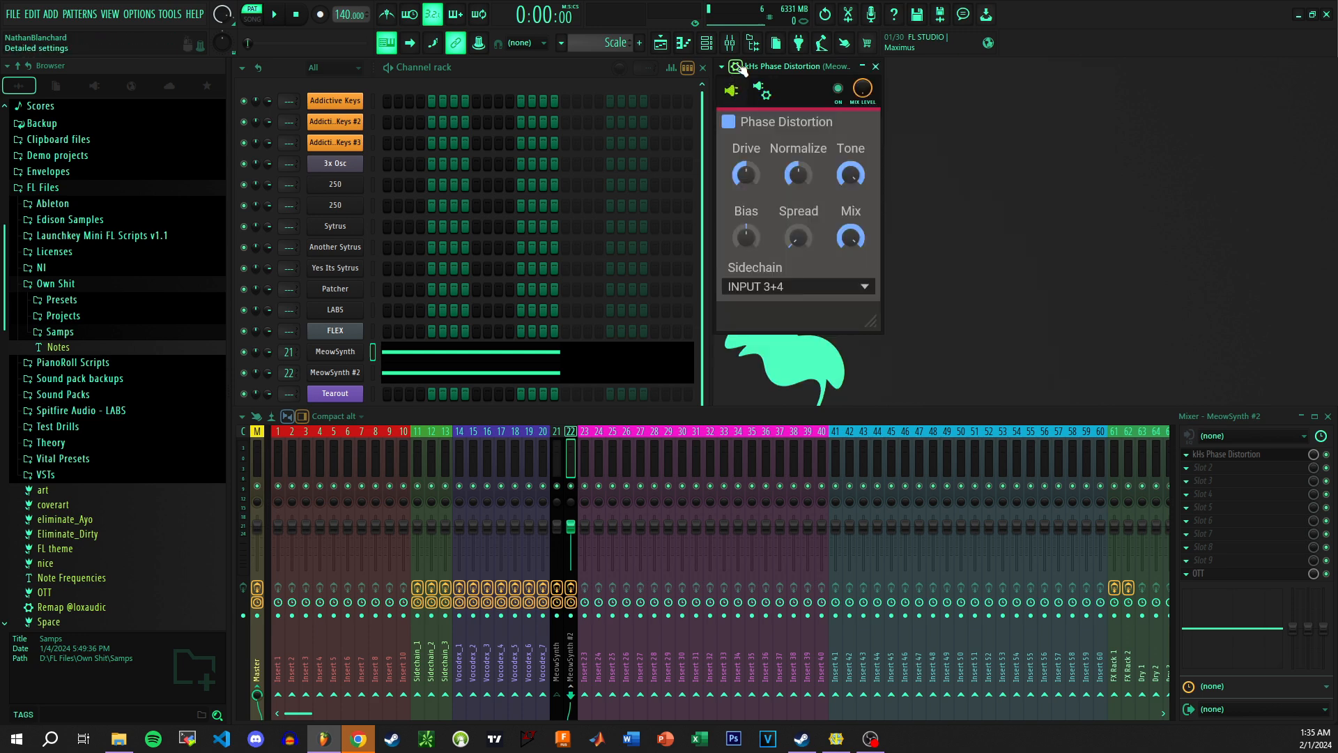
- Raise the Phase Distortion's Drive to maximum while the pattern plays, and stop playback
key(space)
mouse_move(746, 142)
mouse_down()
mouse_move(745, 124)
mouse_move(746, 135)
mouse_up()
key(space)
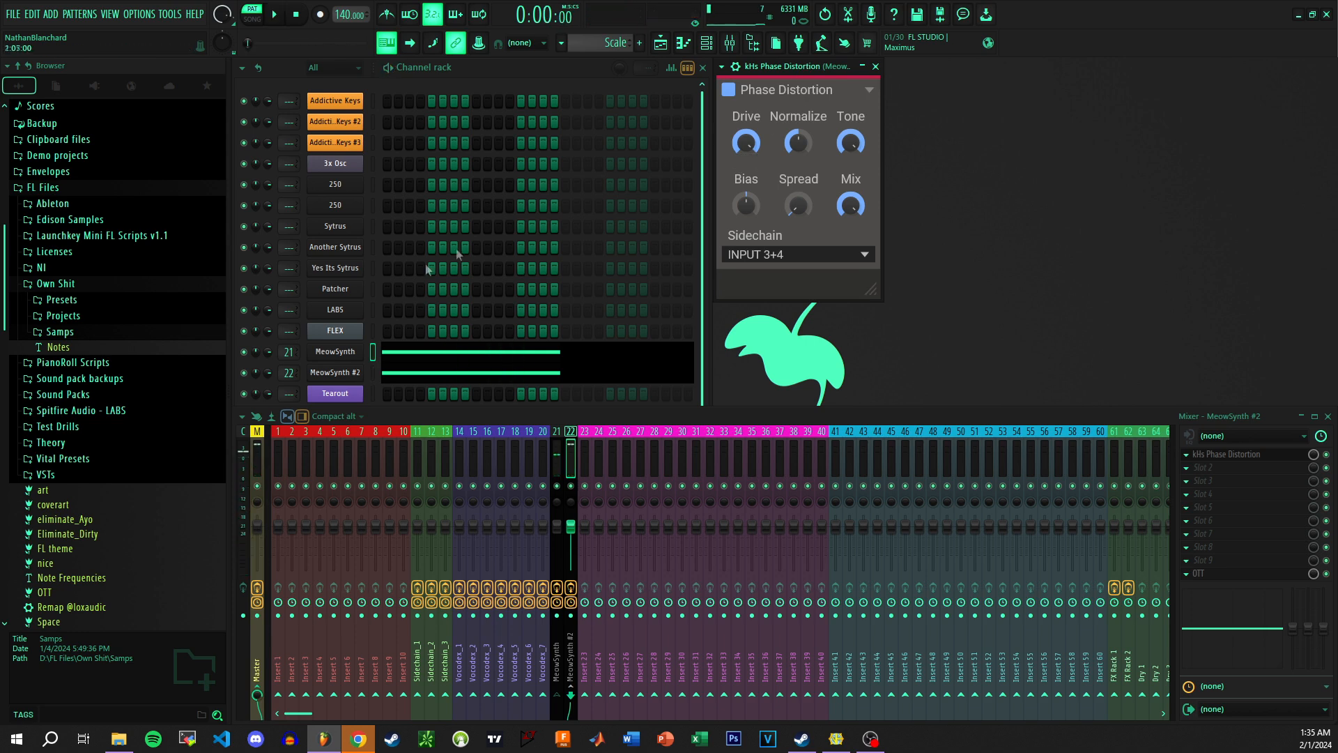
- Open the MeowSynth #2 instrument, place its window beside Phase Distortion and audition the pattern
click(335, 372)
drag(811, 86, 962, 69)
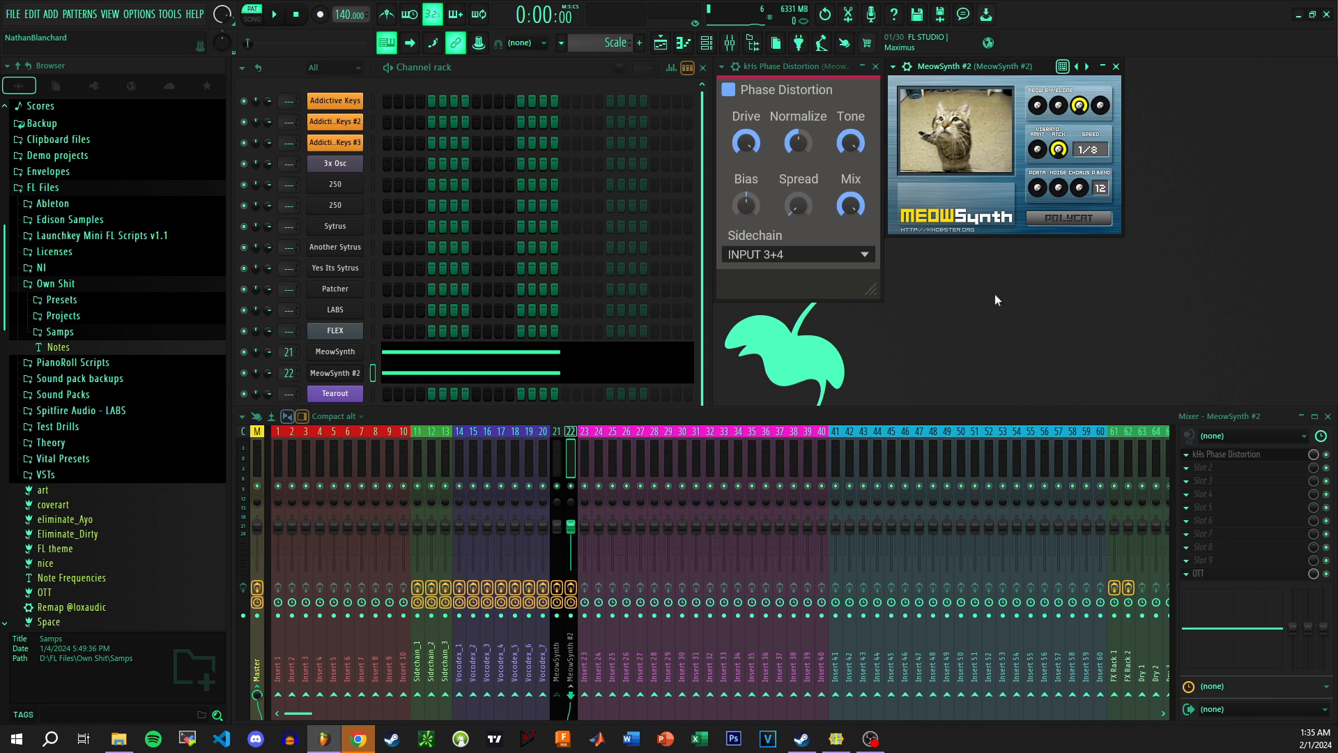
key(space)
key(space)
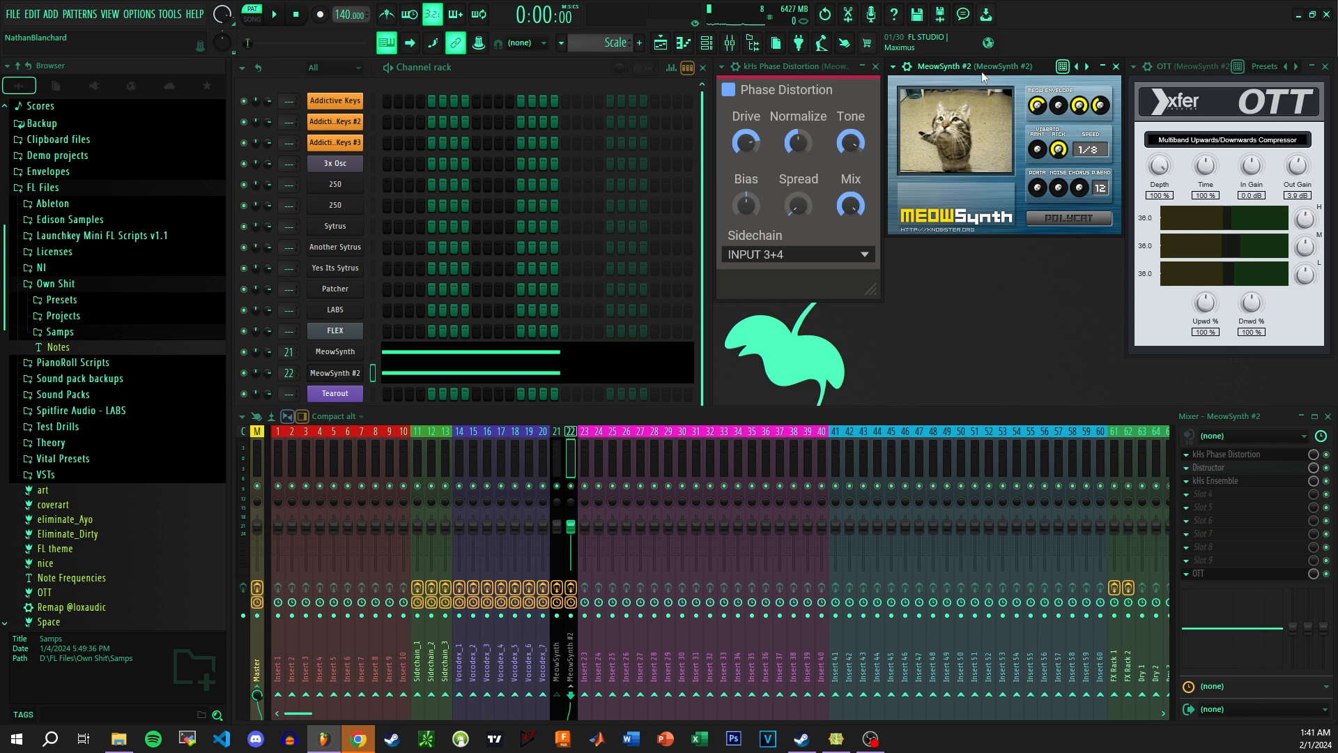
key(space)
click(784, 70)
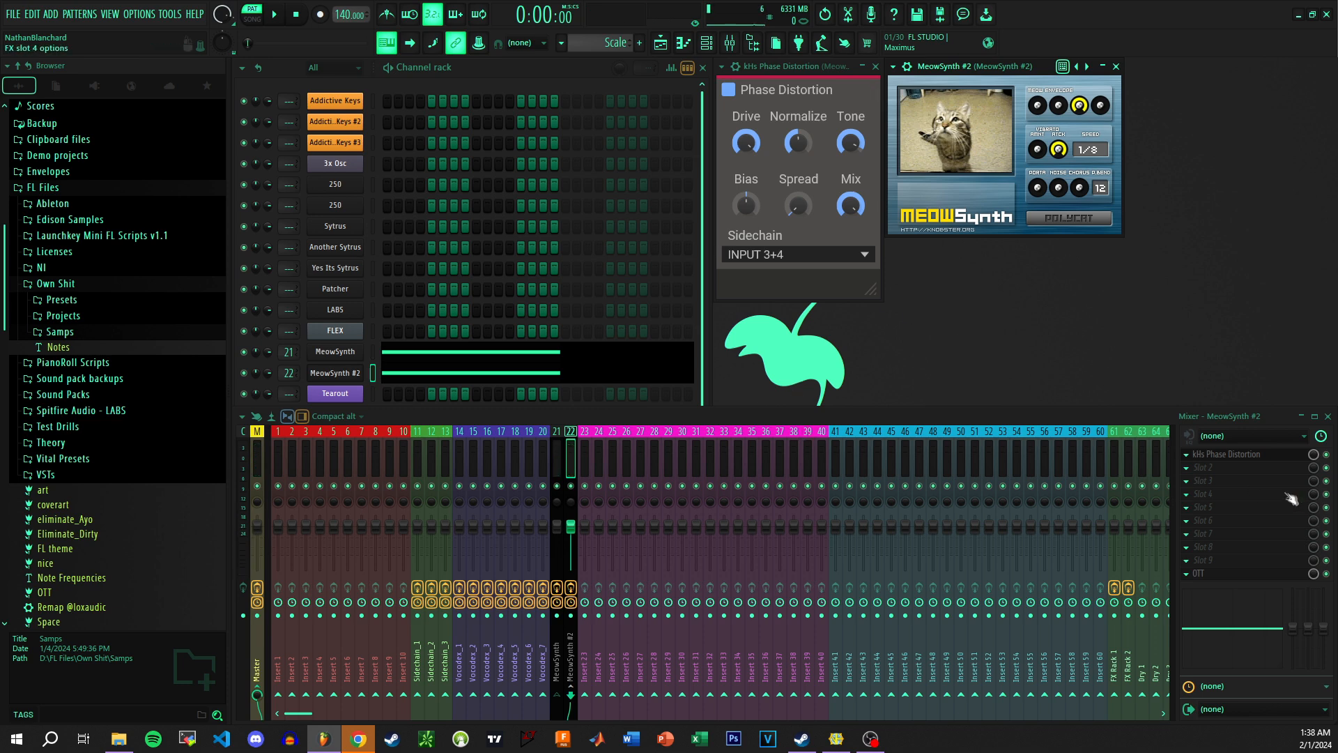
- Load Distructor into slot 2 of the MeowSynth #2 track, disable its Speaker module and move Chorus to the front of the chain
click(1217, 480)
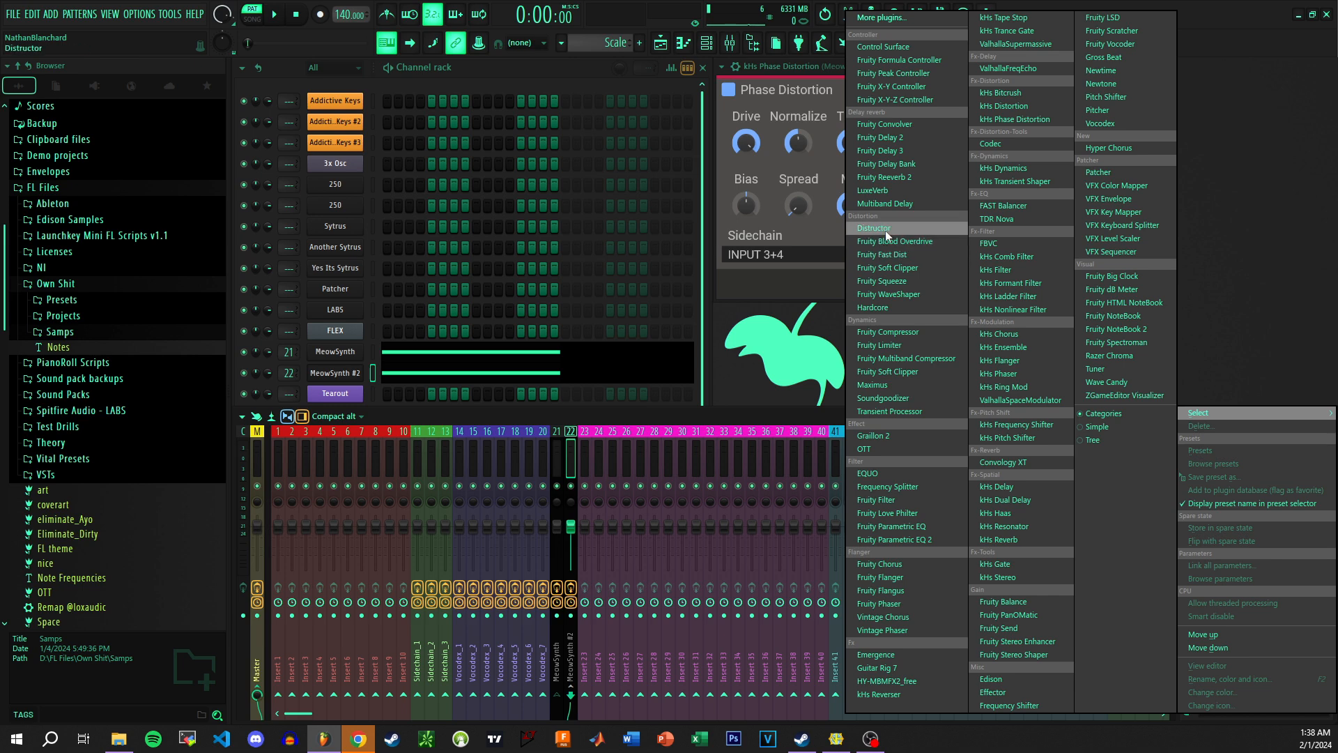
click(885, 229)
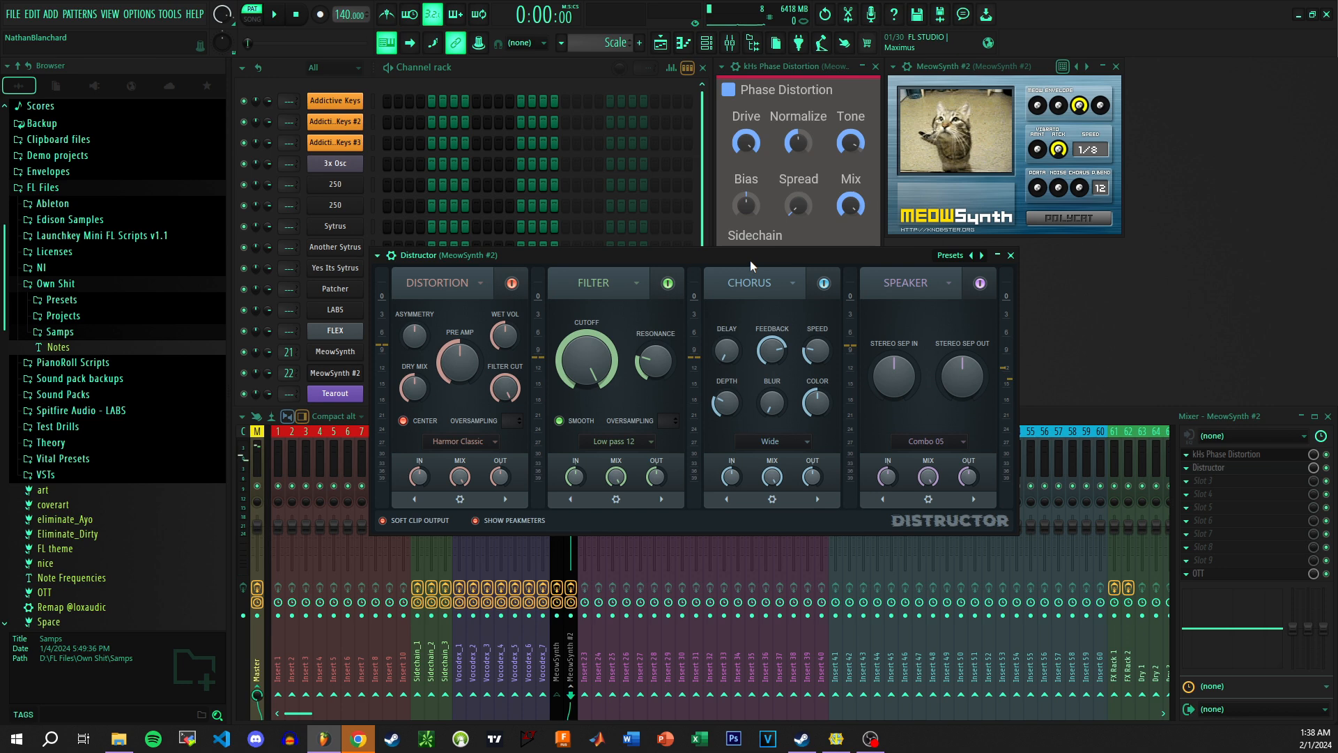
click(980, 283)
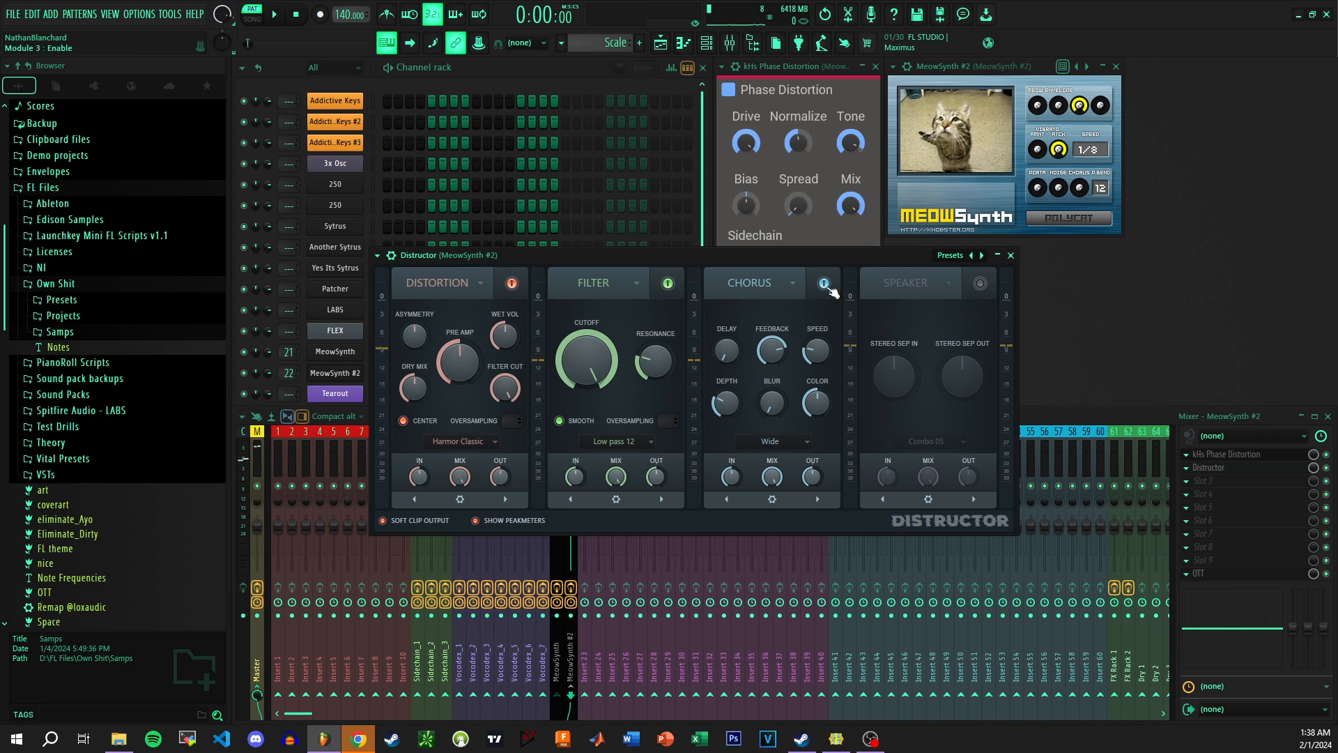
click(727, 499)
click(571, 499)
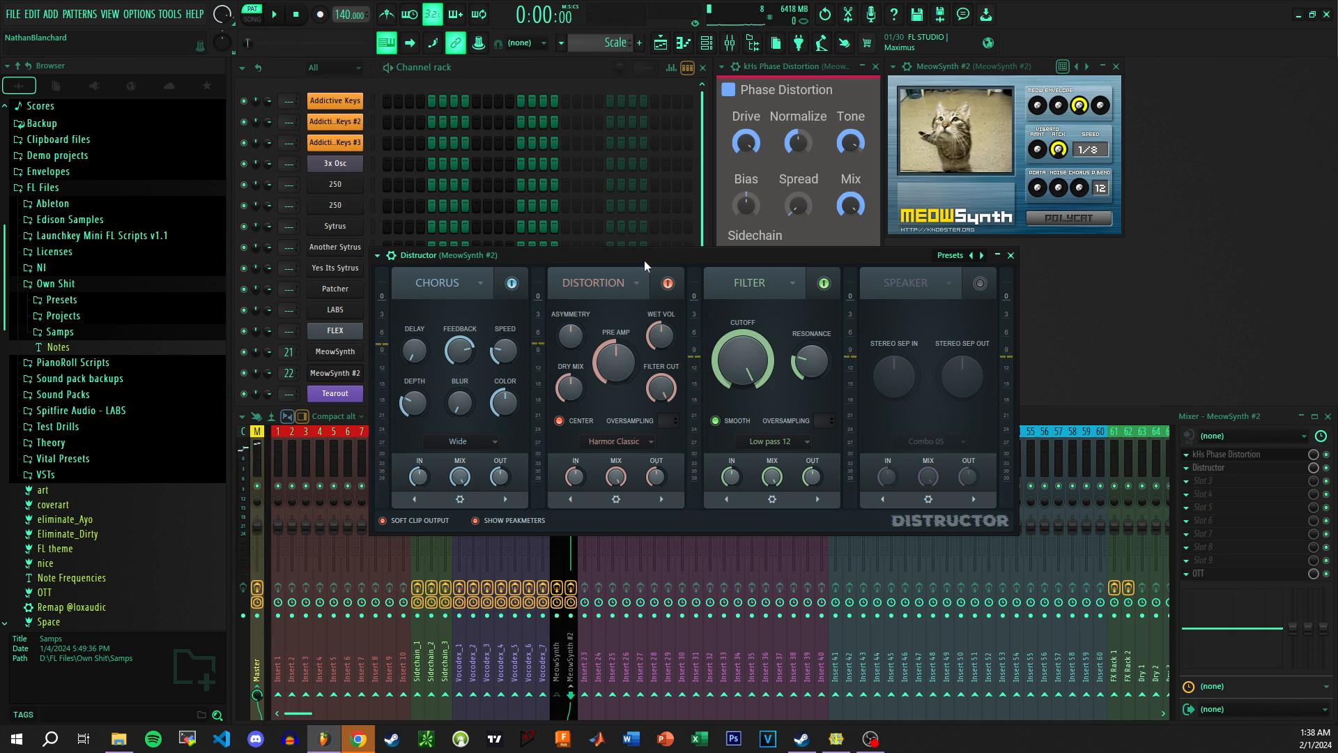
- Lower Distructor's Chorus feedback, adjust its speed to 0.4 Hz and raise its depth while auditioning the pattern
drag(465, 344, 465, 390)
drag(457, 266, 457, 265)
mouse_move(504, 350)
mouse_down()
mouse_move(504, 384)
mouse_move(505, 324)
mouse_up()
key(space)
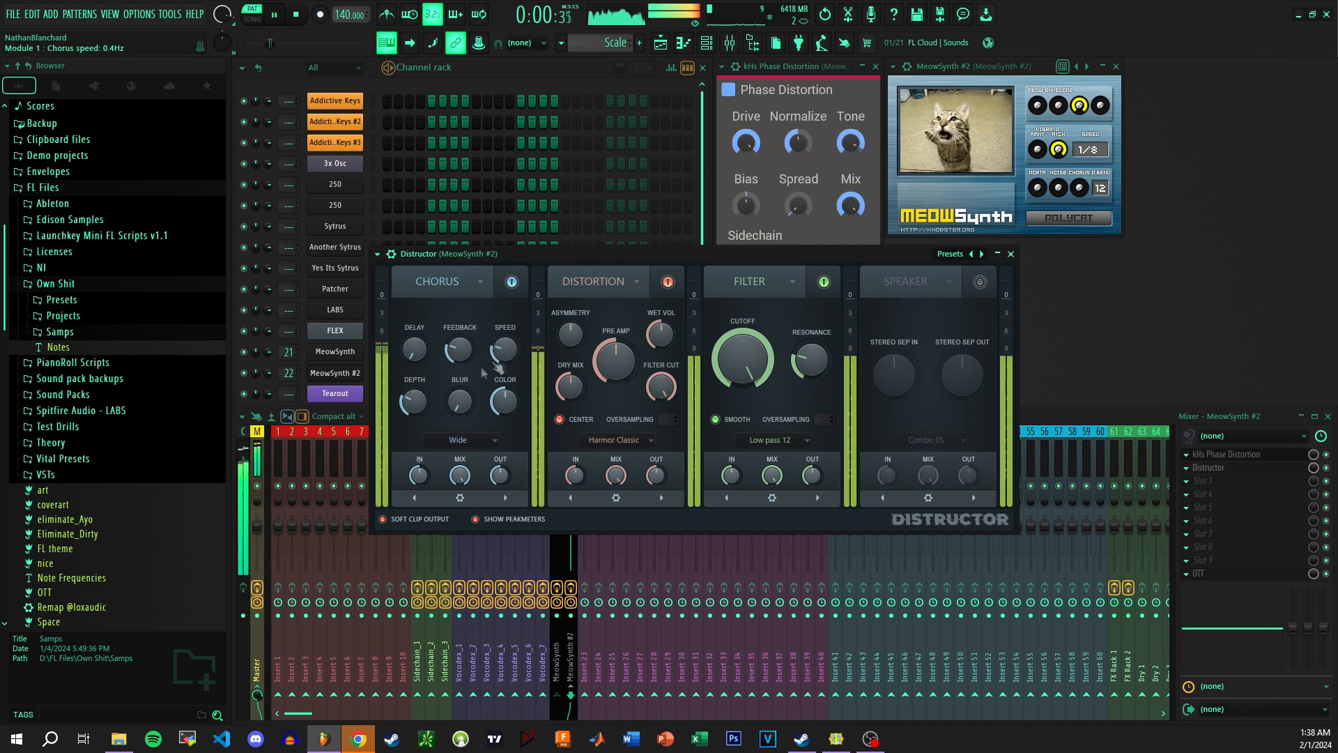
drag(416, 400, 415, 314)
drag(416, 401, 416, 425)
key(space)
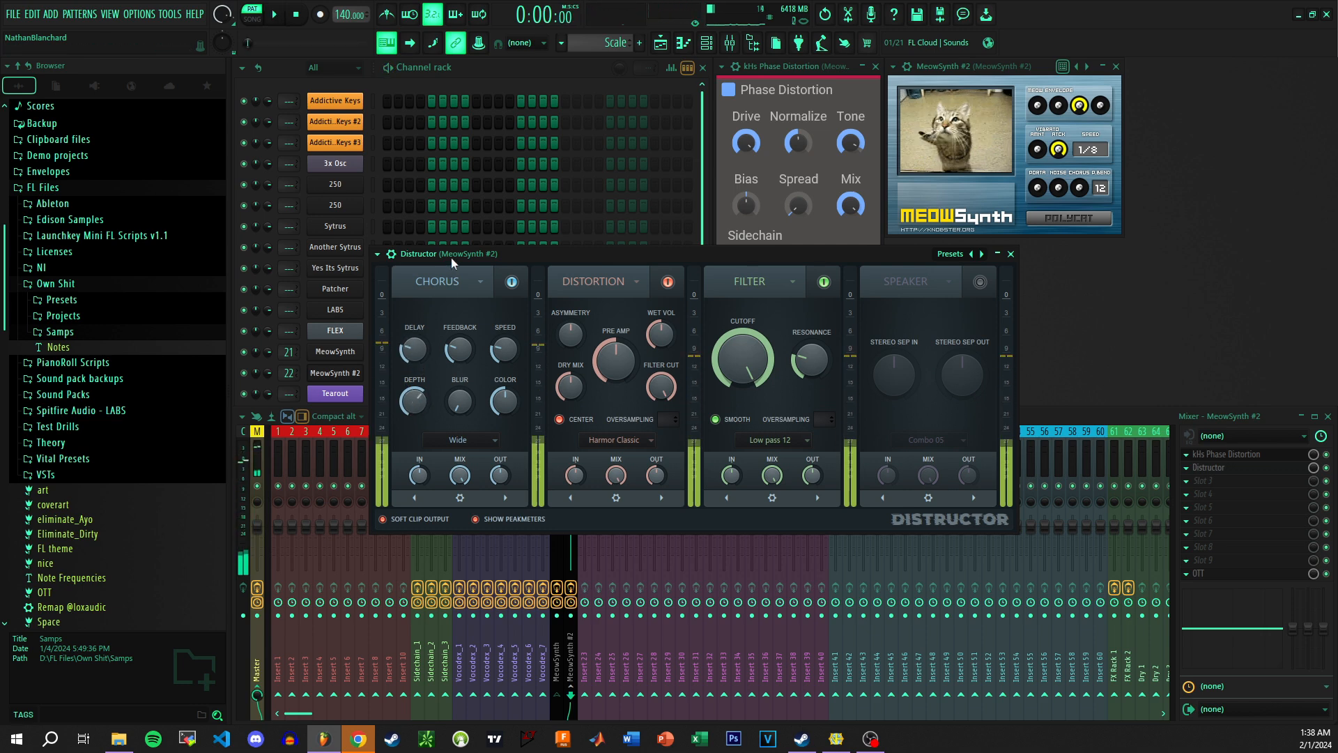
- Raise Distructor's Distortion pre amp to about 89% and lower the Filter cutoff during playback
key(space)
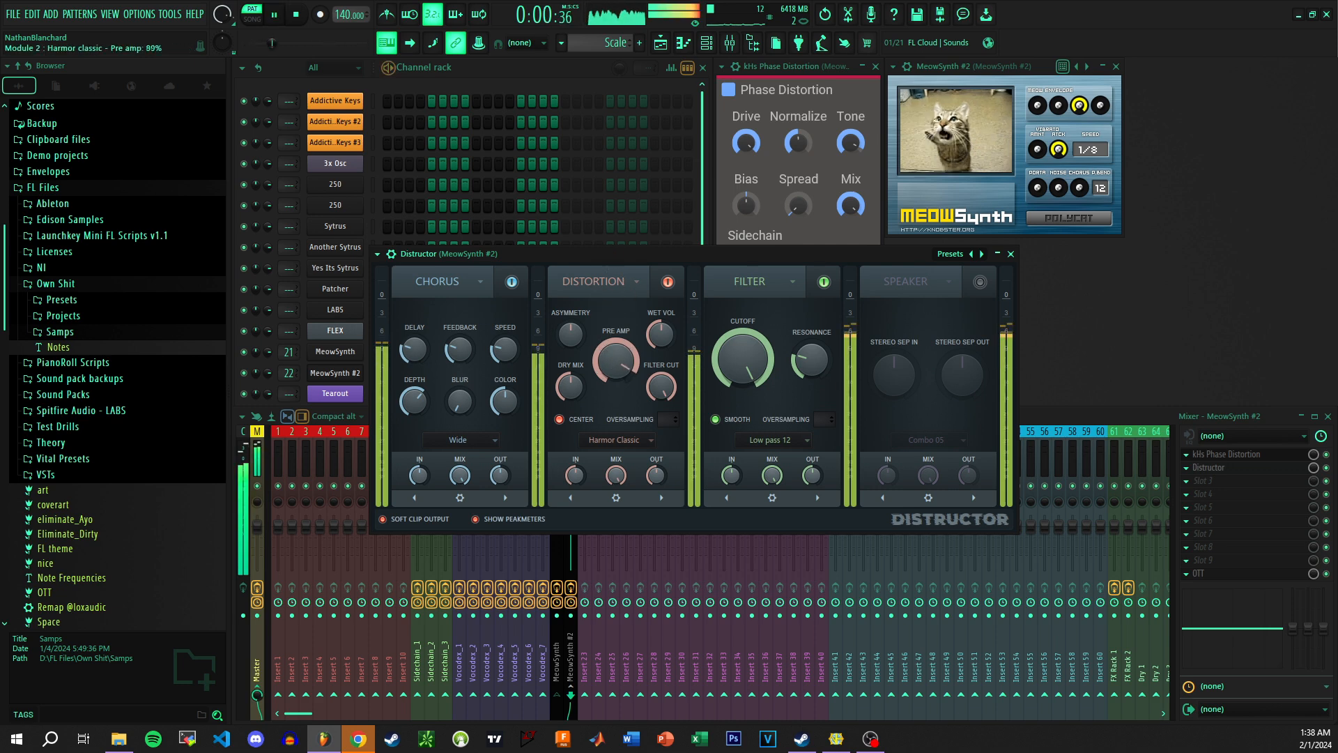
drag(746, 143, 746, 165)
drag(743, 359, 743, 373)
- Try High pass 12 as Distructor's filter type and lower its cutoff
click(771, 440)
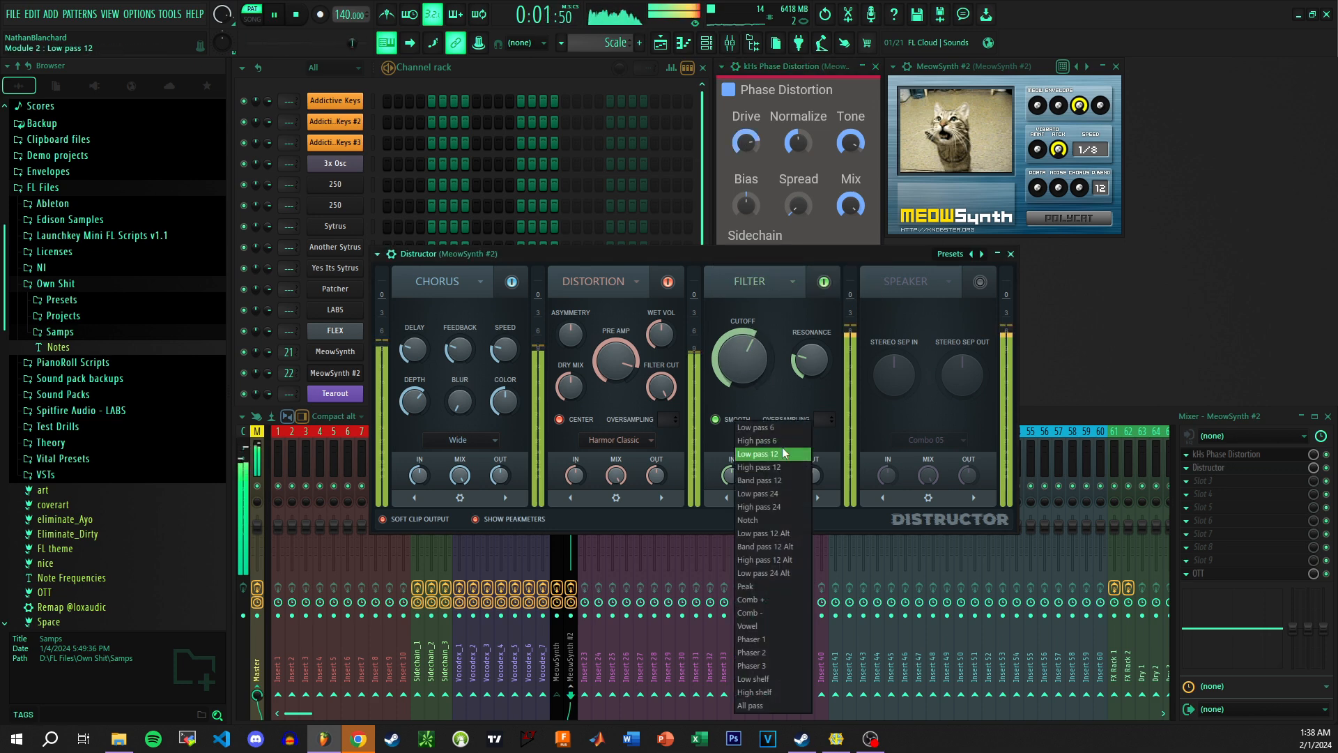
click(760, 467)
drag(743, 359, 744, 379)
- Set Distructor's filter type to Band pass 12 Alt and adjust its cutoff while auditioning the pattern
click(771, 440)
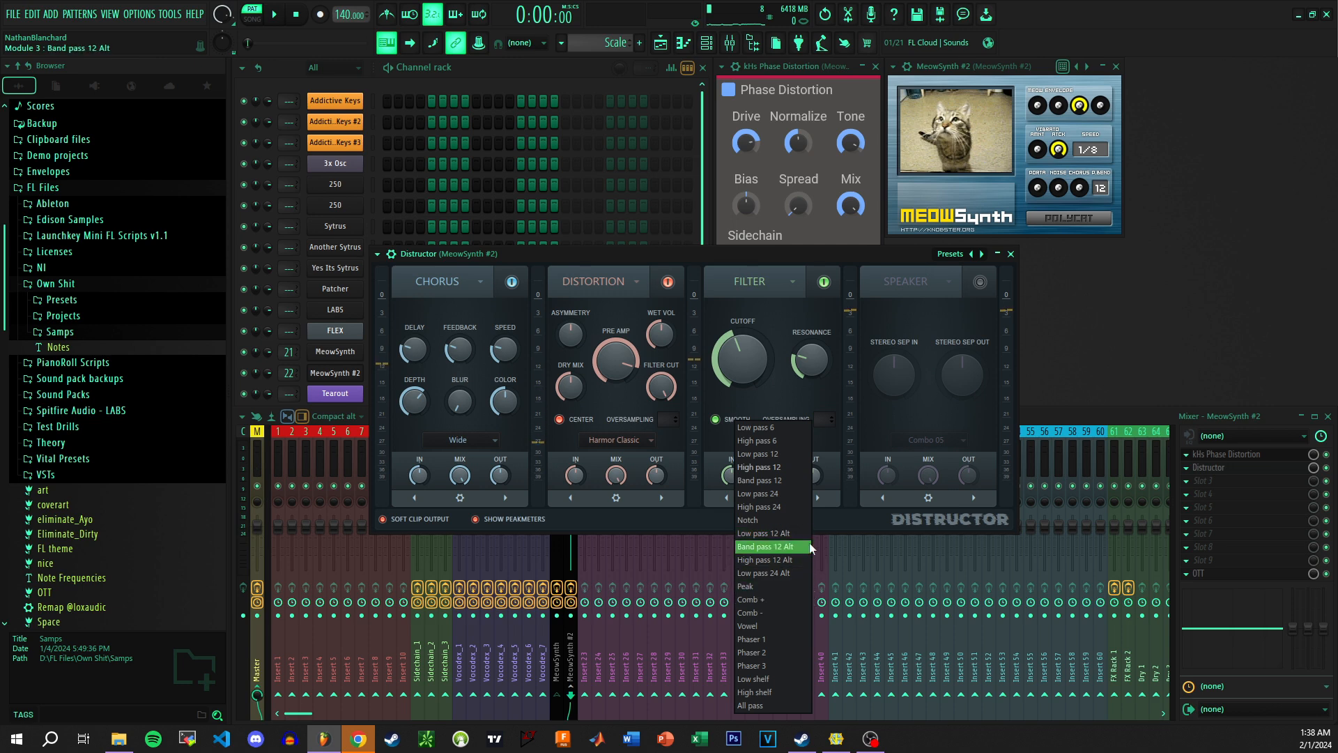
click(771, 546)
key(space)
mouse_move(741, 348)
mouse_down()
mouse_move(741, 376)
mouse_move(741, 339)
mouse_up()
key(space)
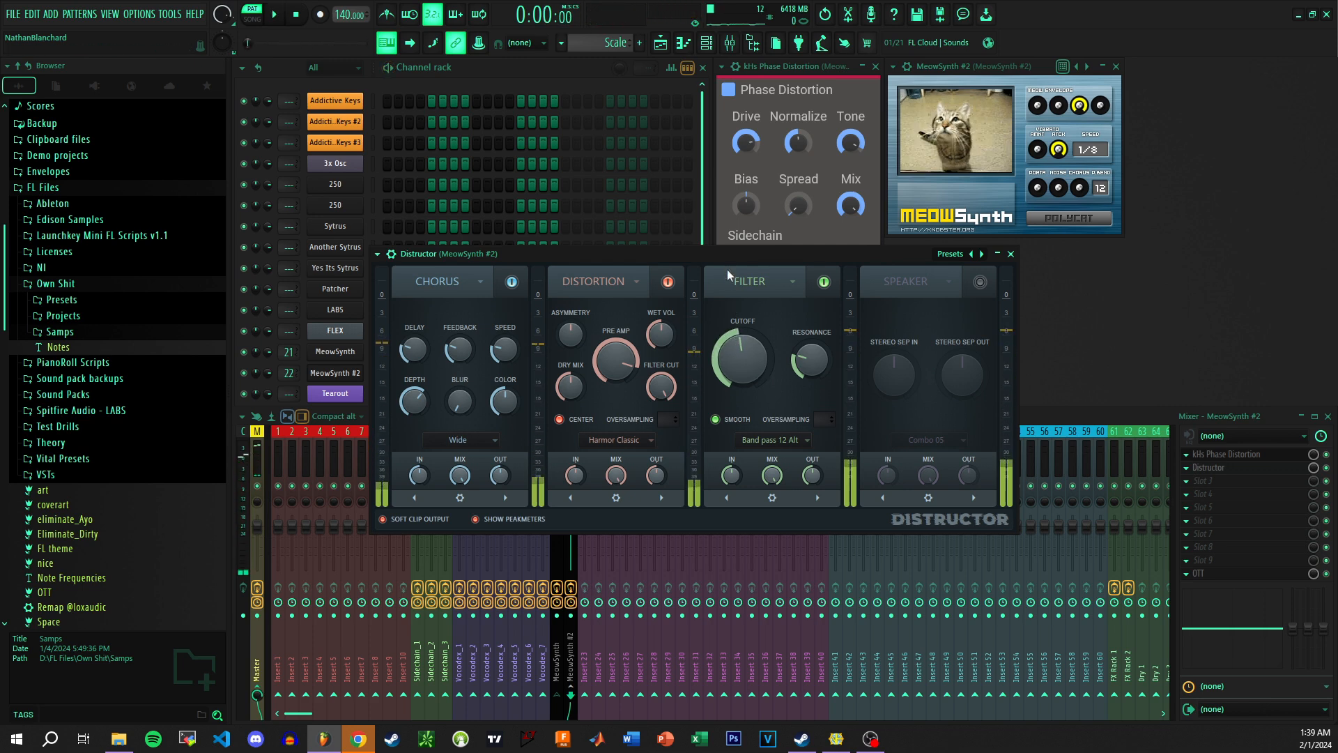
- Load kHs Ensemble into slot 3 of the MeowSynth #2 track and bring Distructor back to the front
click(1231, 484)
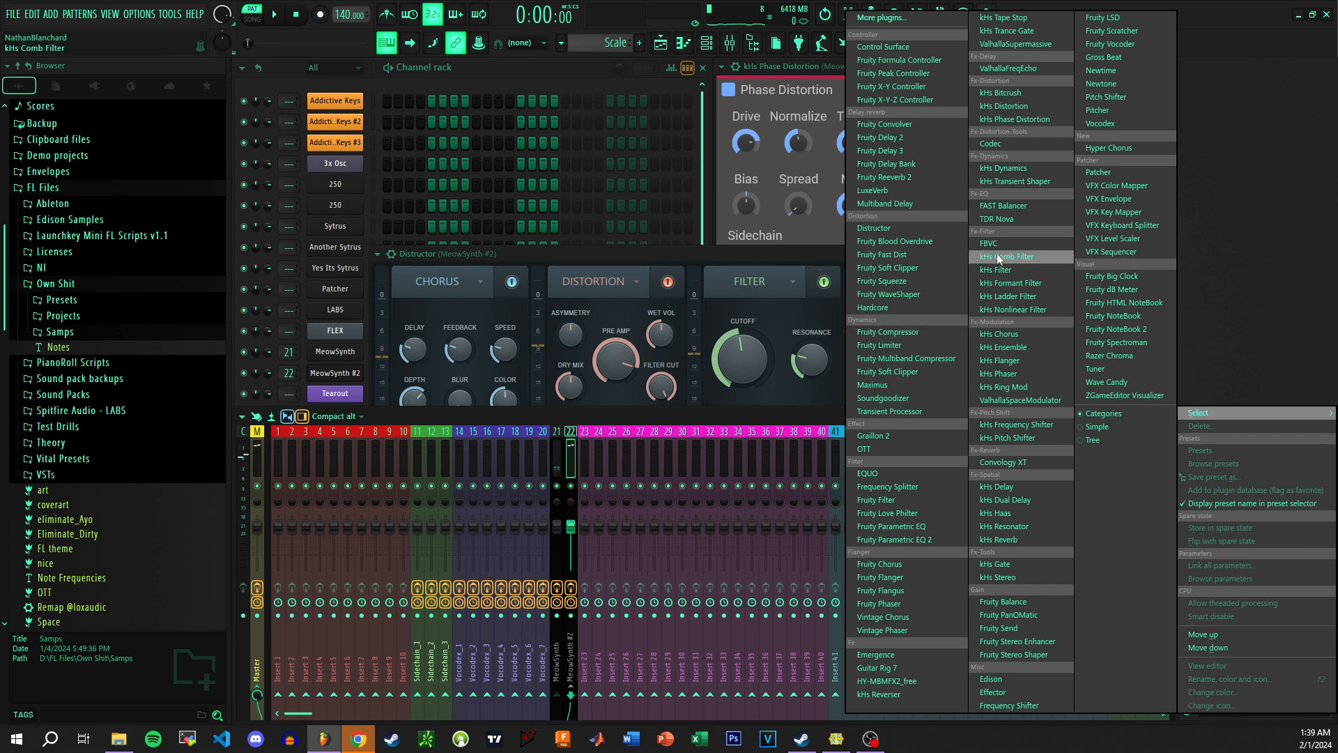
click(1023, 346)
click(697, 263)
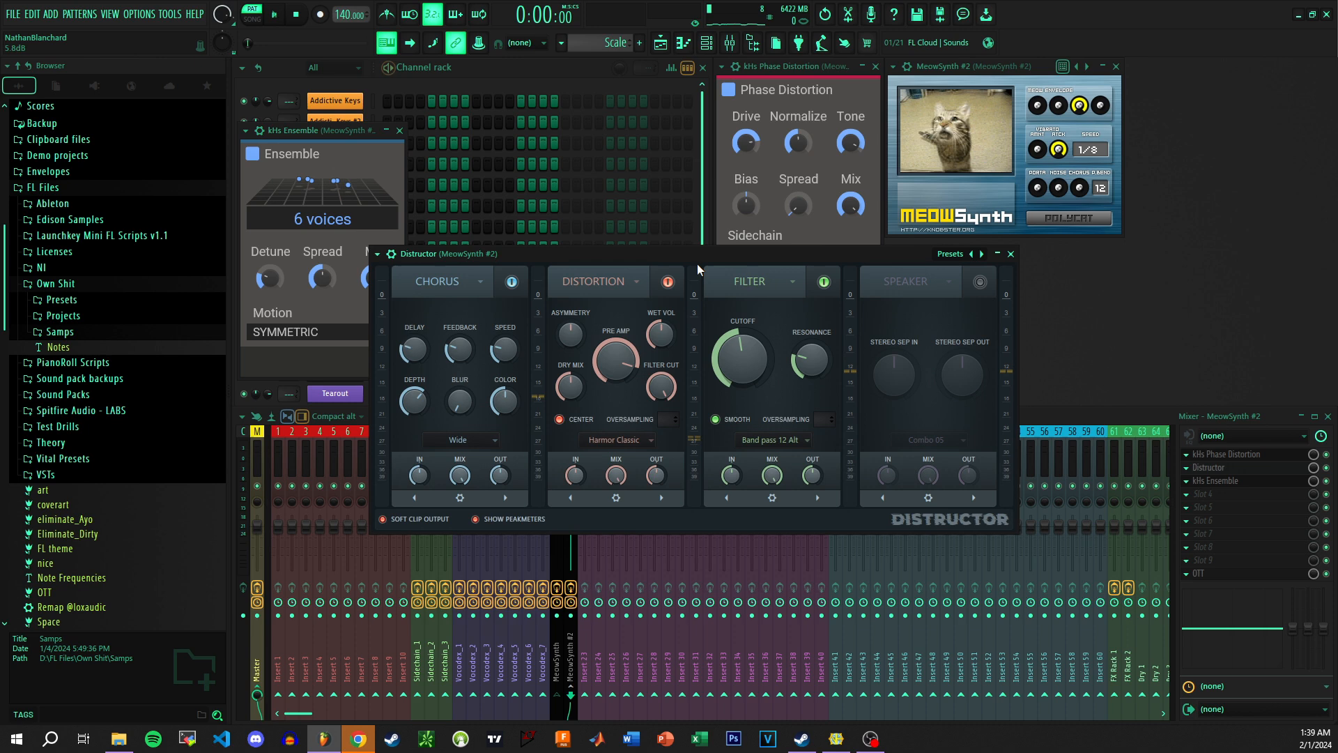
- Adjust Distructor's Filter cutoff during playback and close the Ensemble window
key(space)
mouse_move(741, 359)
mouse_down()
mouse_move(741, 401)
mouse_move(741, 361)
mouse_up()
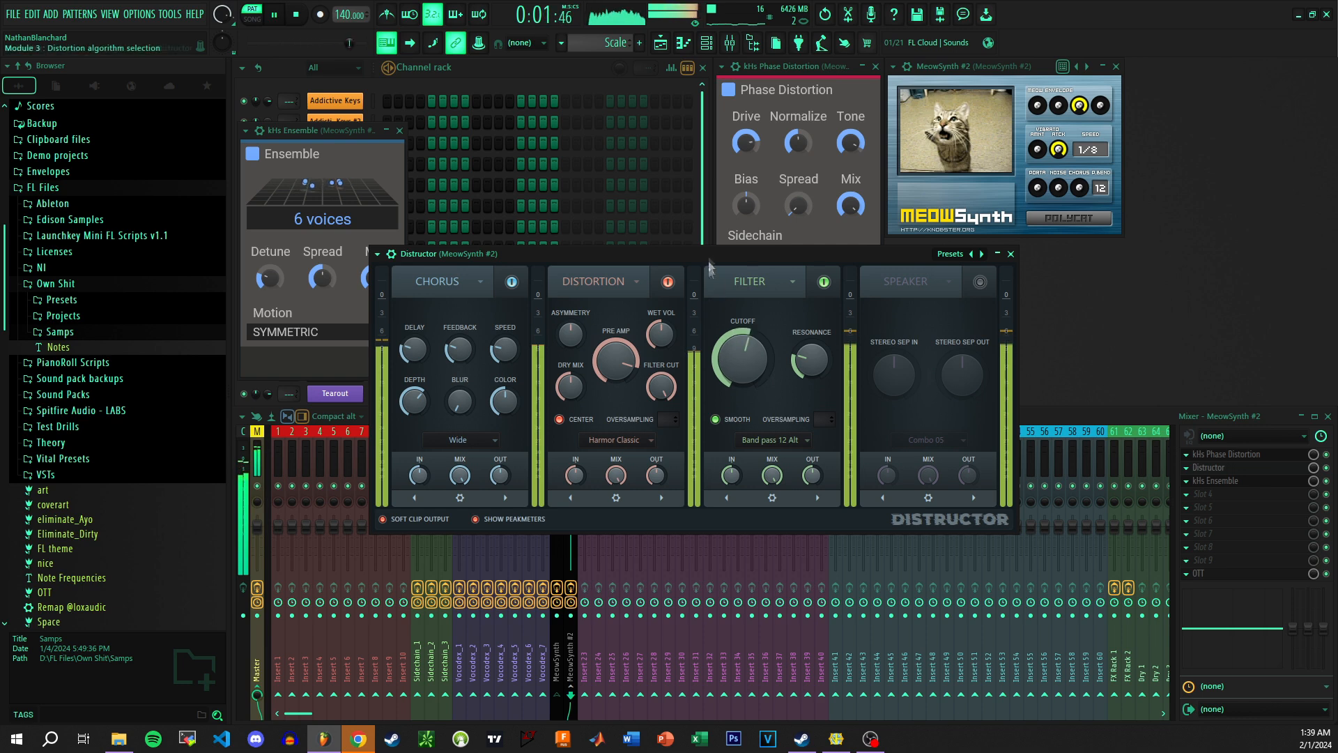
key(space)
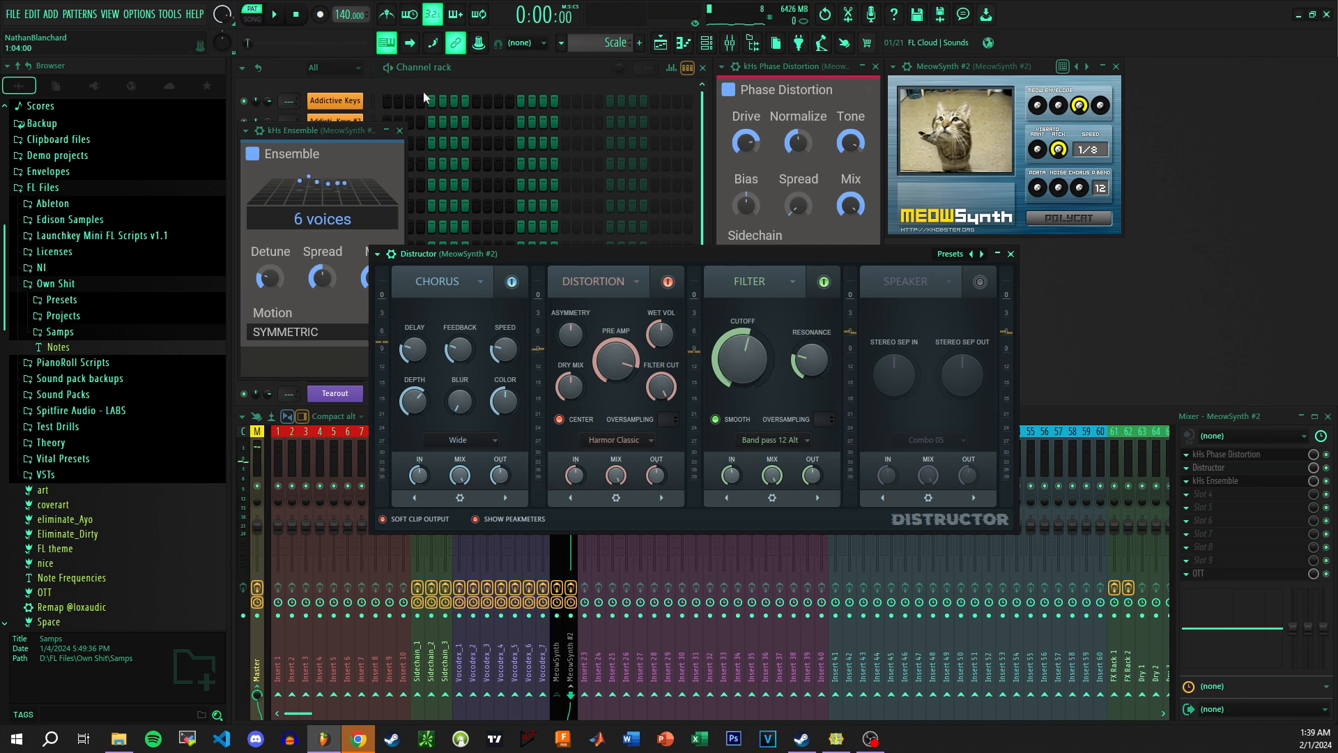
click(402, 129)
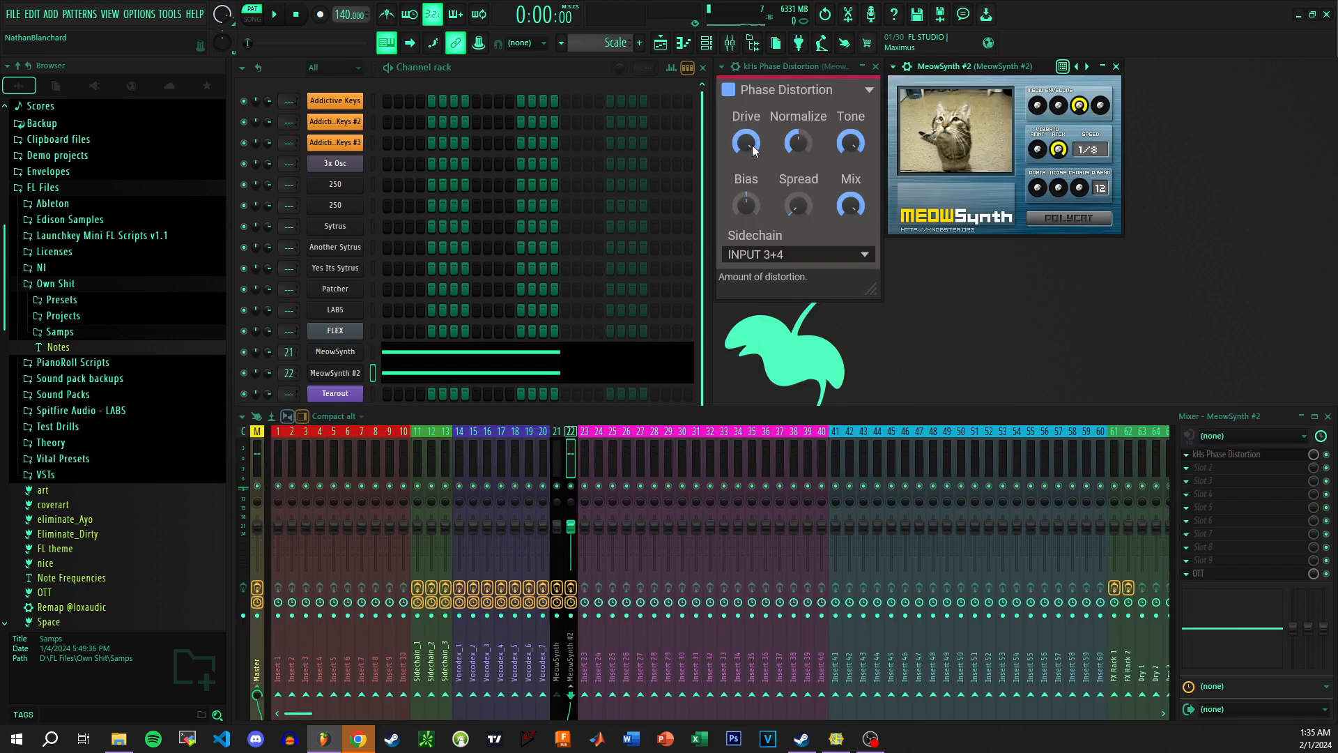
- Adjust Phase Distortion's Drive and Normalize, raising Drive to 100% with Normalize near 49%, and audition the pattern
drag(754, 144, 753, 105)
drag(798, 143, 798, 162)
click(296, 14)
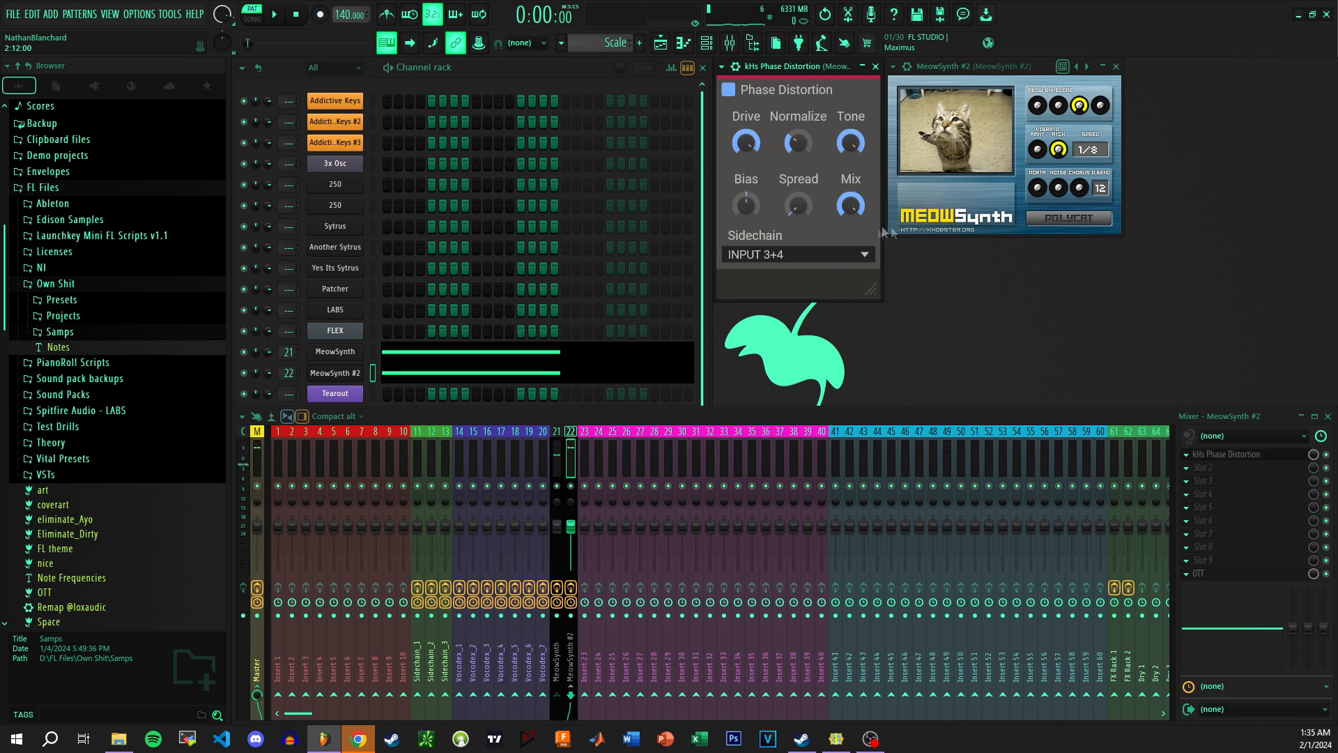
drag(860, 141, 805, 141)
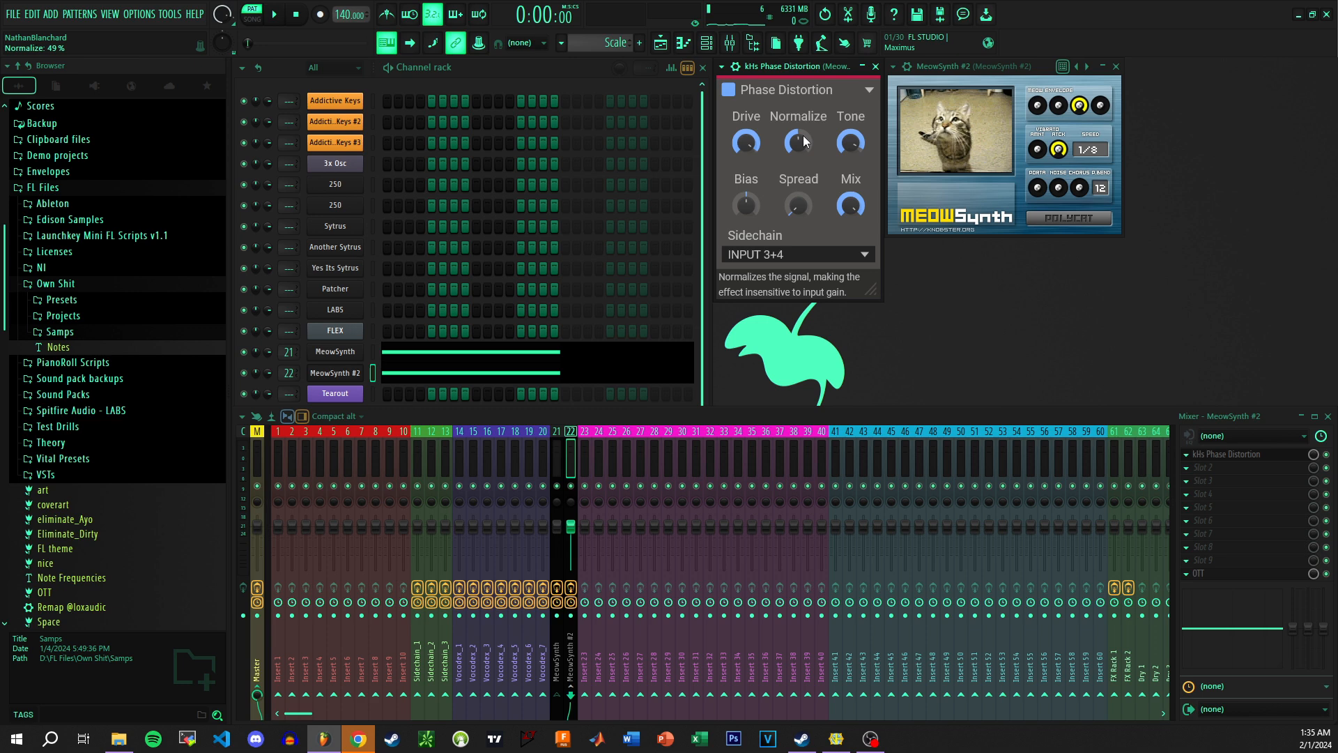
key(space)
drag(746, 143, 745, 112)
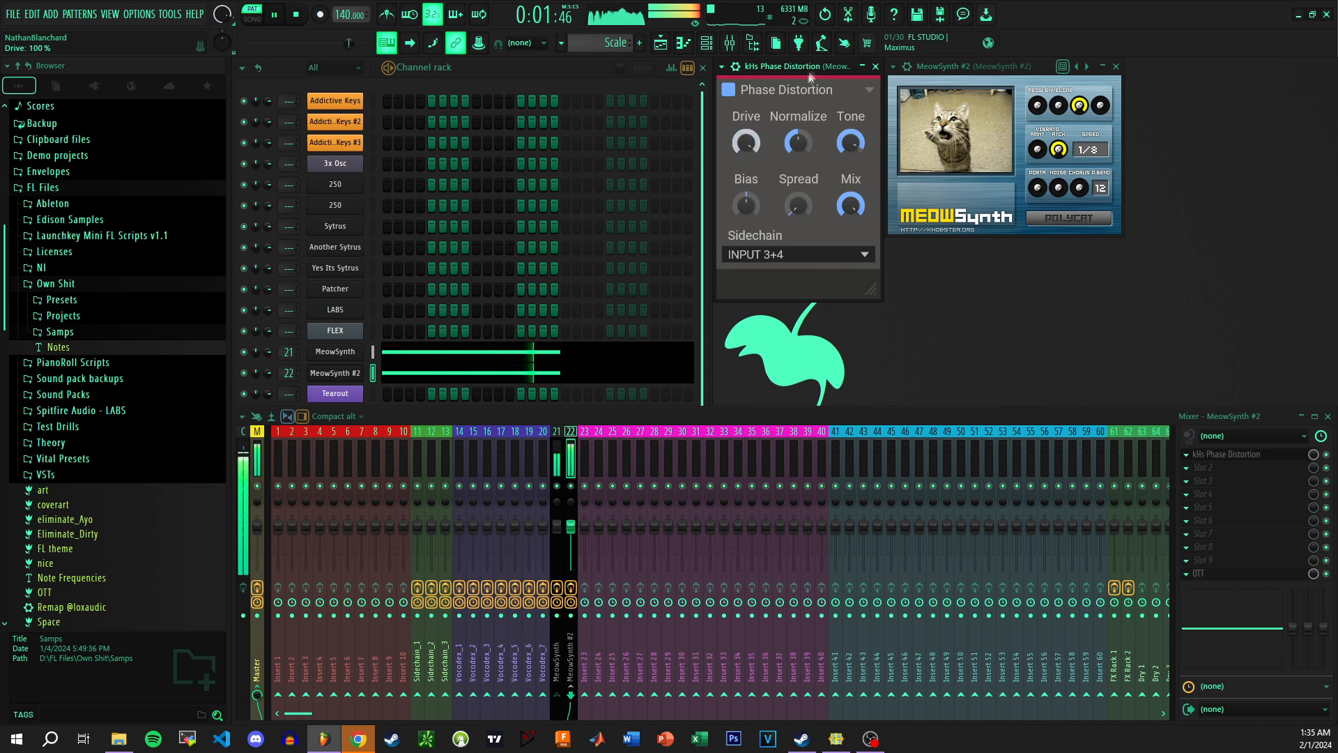
key(space)
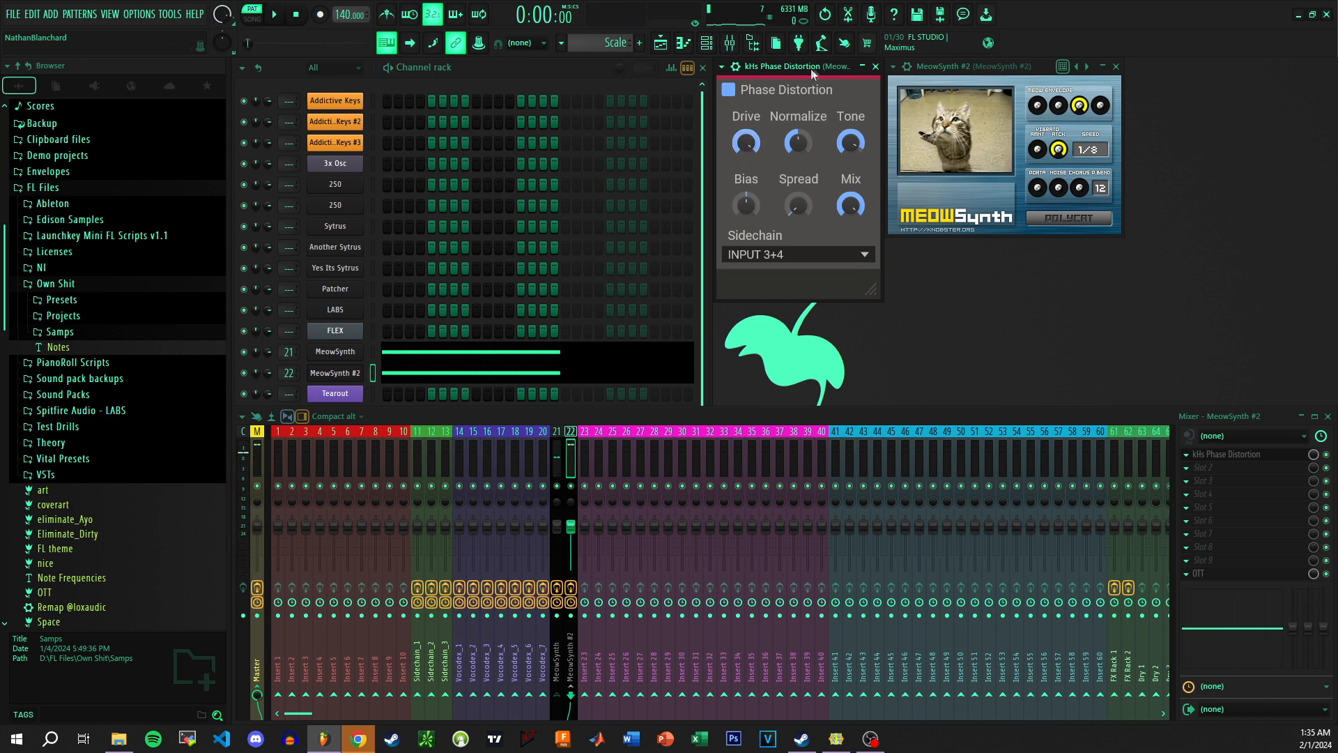
- Set the kHs Pitch Shifter to +10.00 semitones, moving OTT clear and auditioning the pattern
click(982, 68)
key(space)
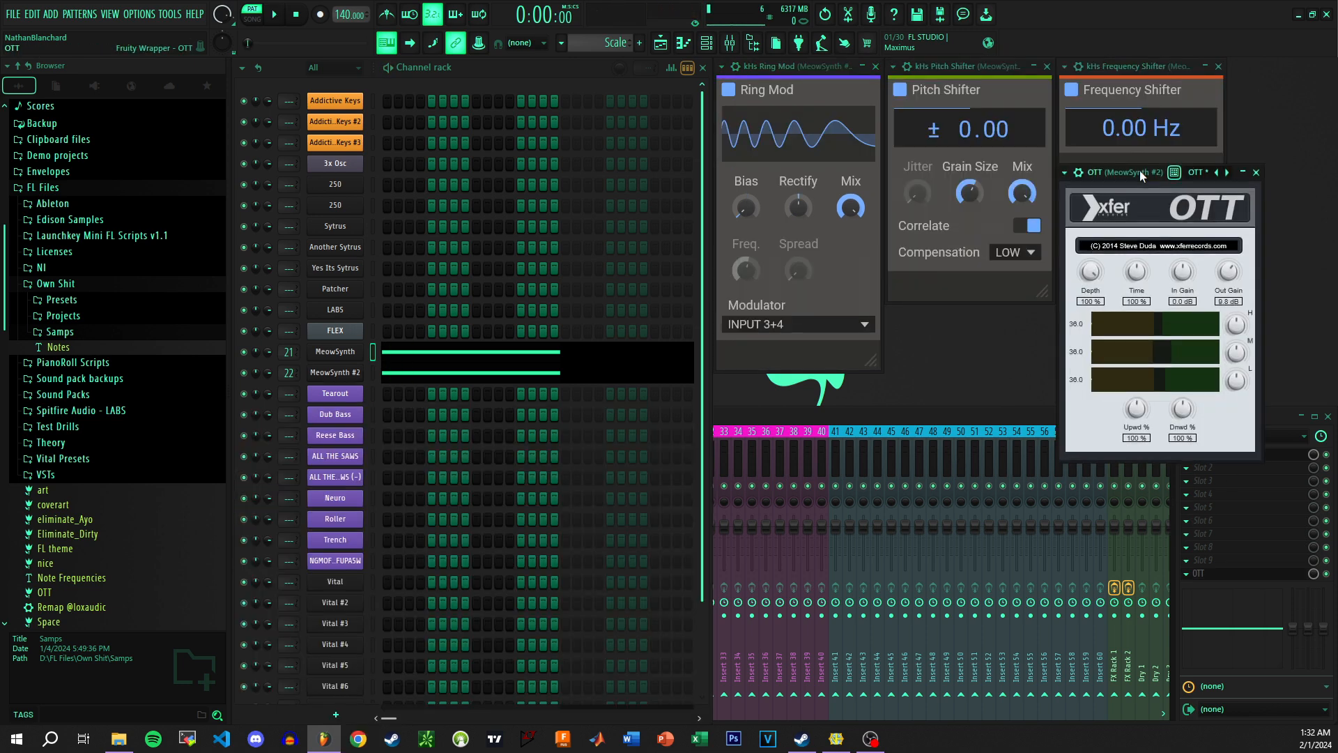
drag(1139, 170, 1140, 160)
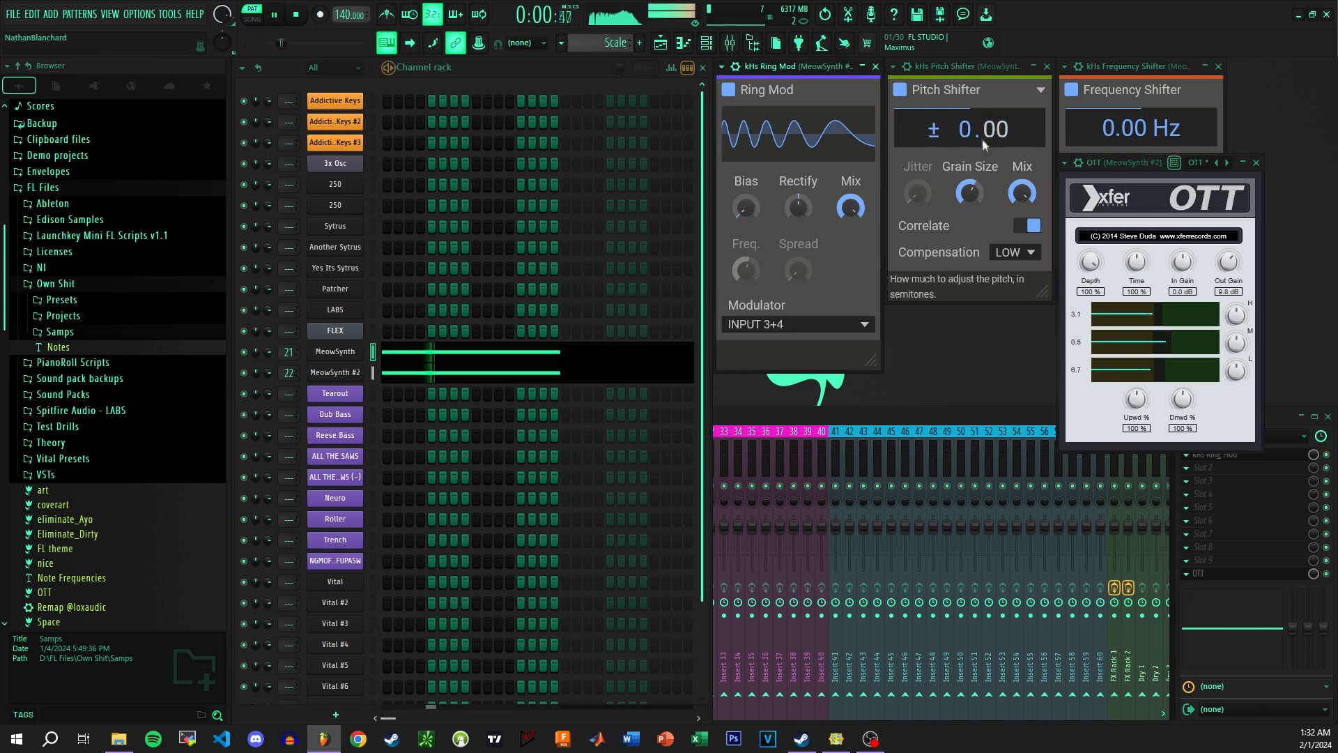
key(space)
drag(966, 134, 966, 91)
- Try different Frequency Shifter amounts while auditioning the pattern
drag(1142, 129, 1114, 106)
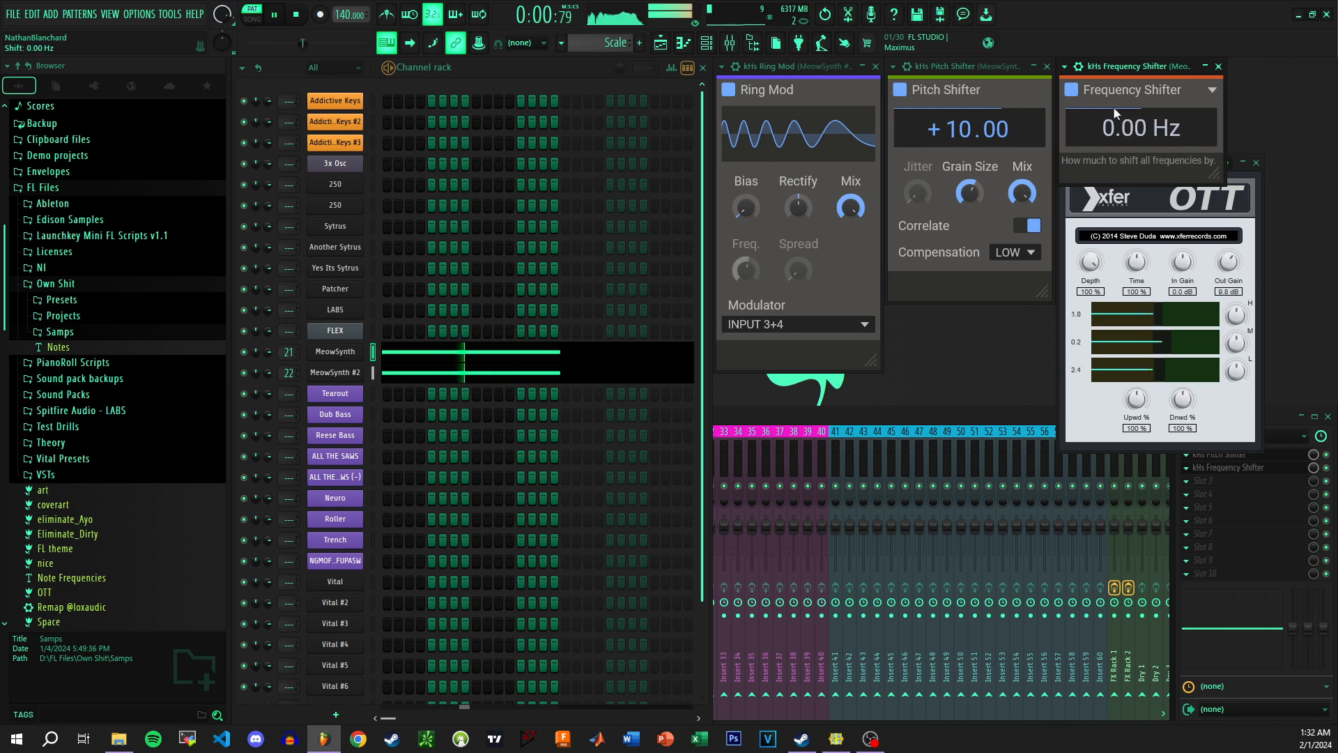
key(space)
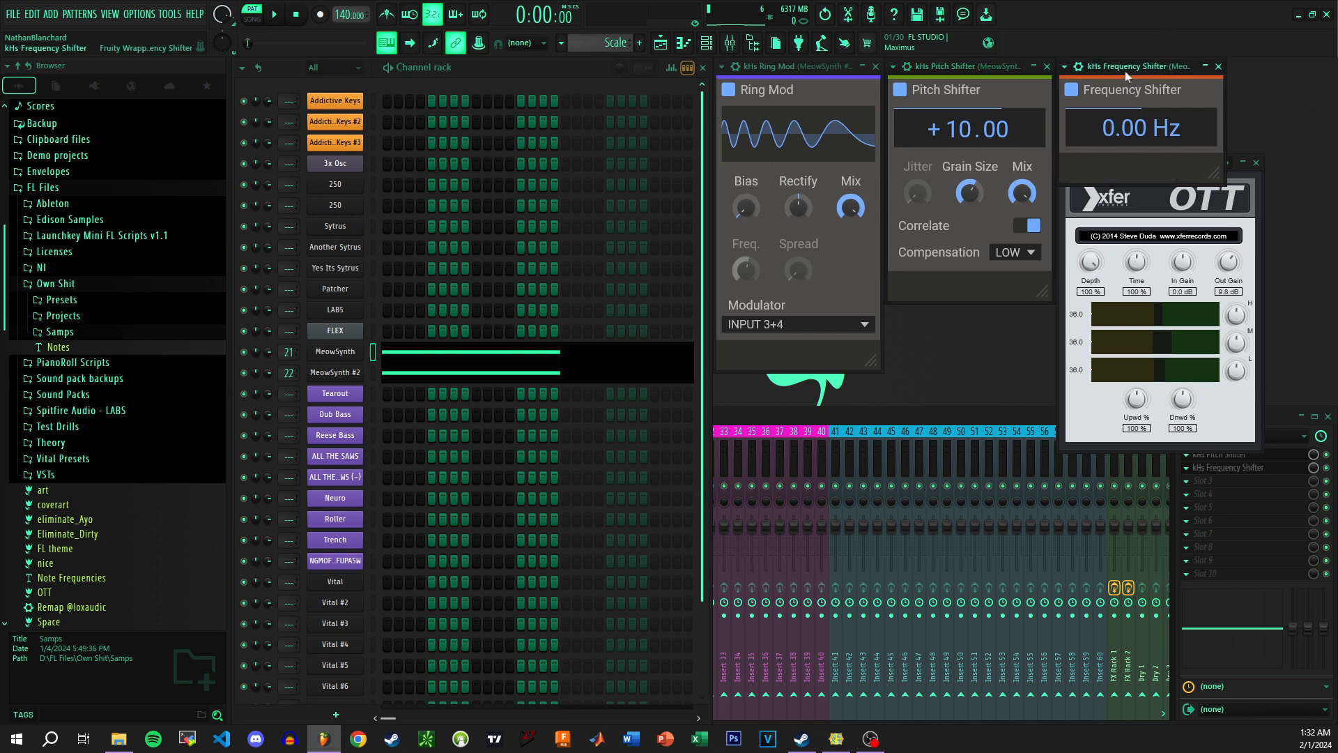
key(space)
scroll(959, 129, up, 3)
scroll(959, 129, down, 1)
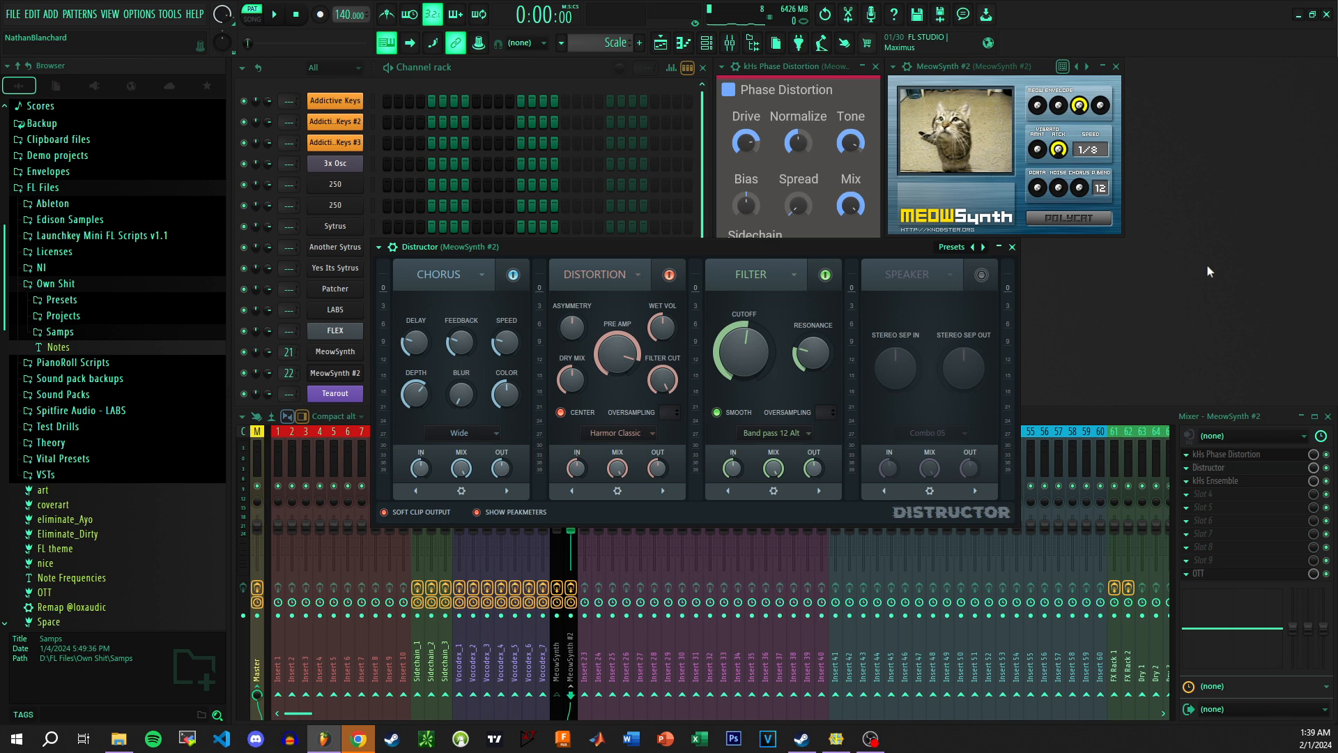
- Close Distructor and place the first MeowSynth channel's window beside Phase Distortion
click(1012, 247)
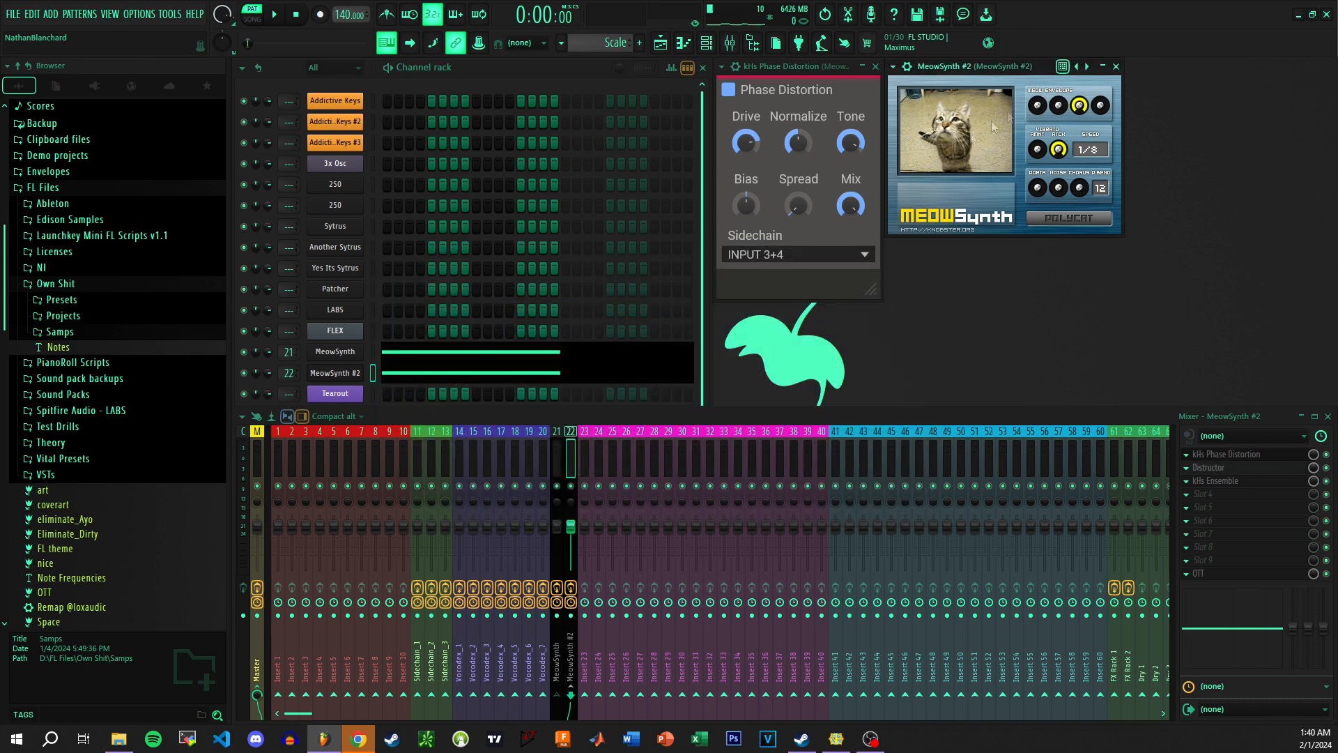
click(341, 354)
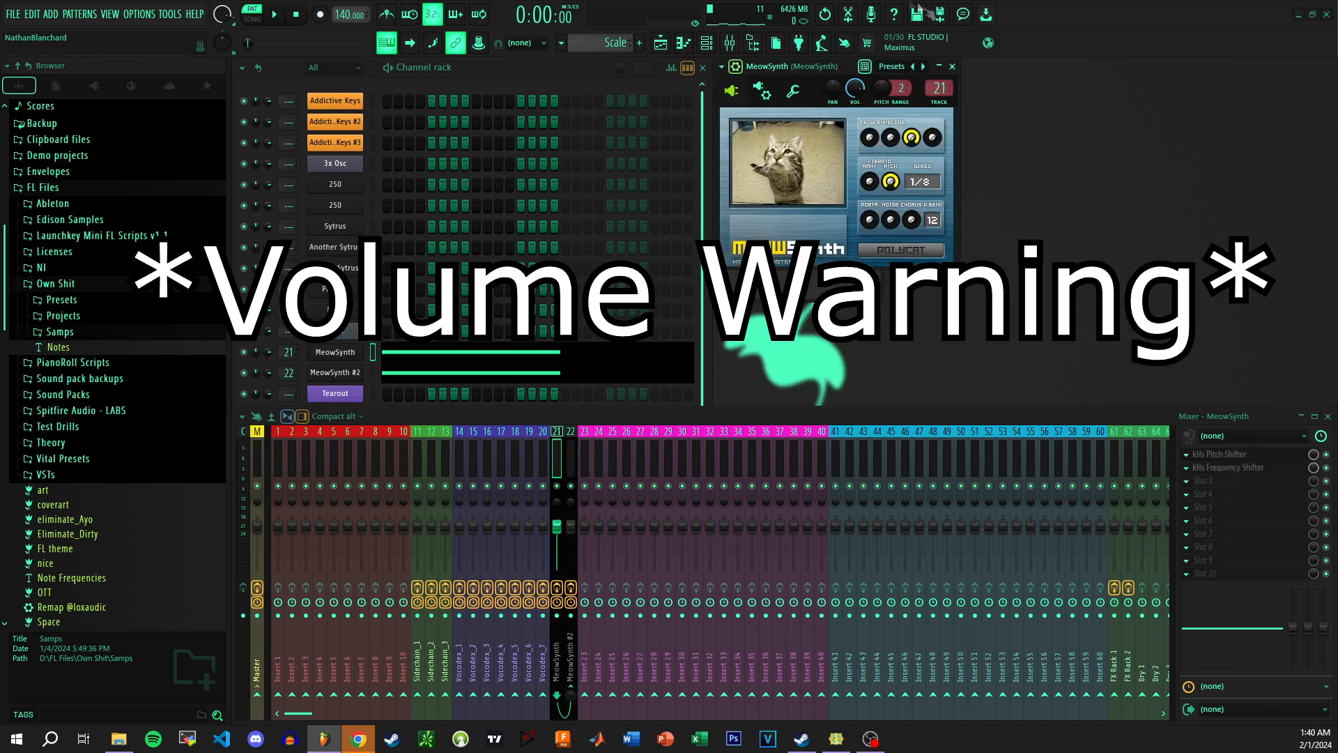
drag(830, 67, 961, 64)
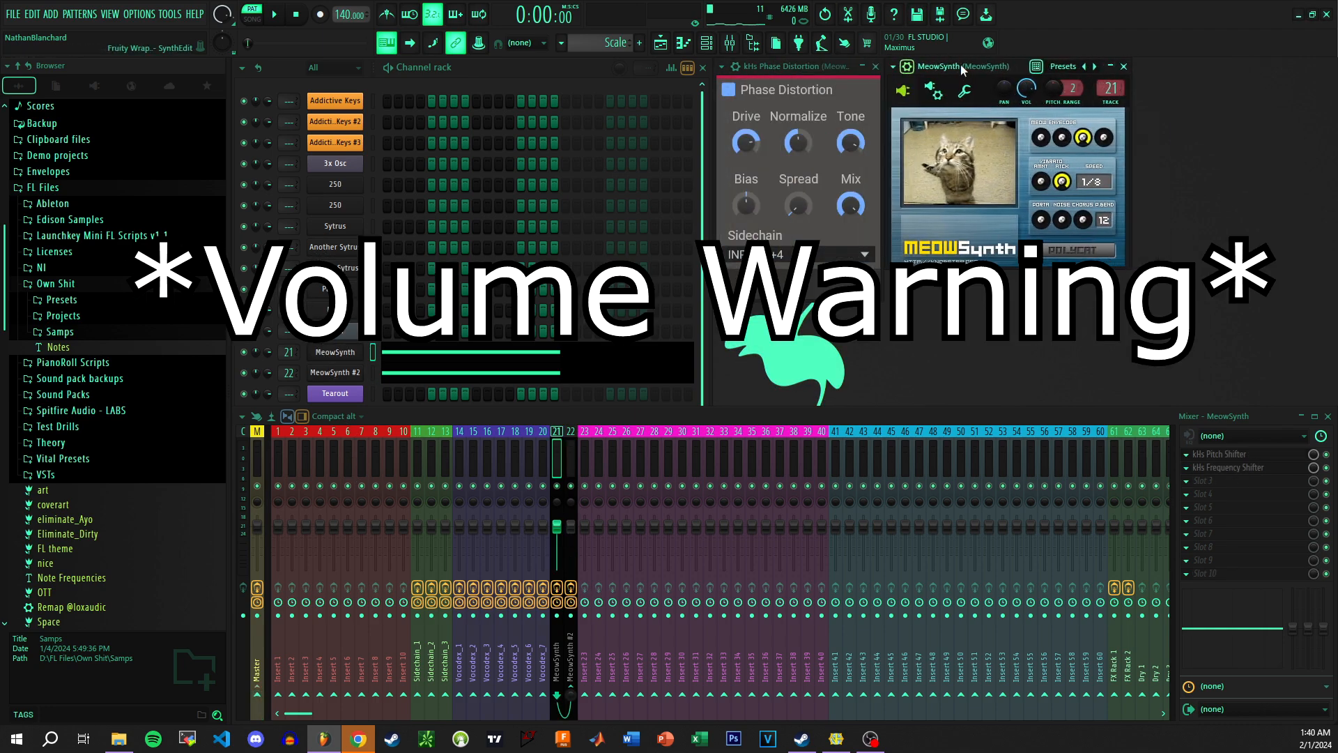
- Set MeowSynth's first Meow Envelope knob low and the third to minimum during playback
key(space)
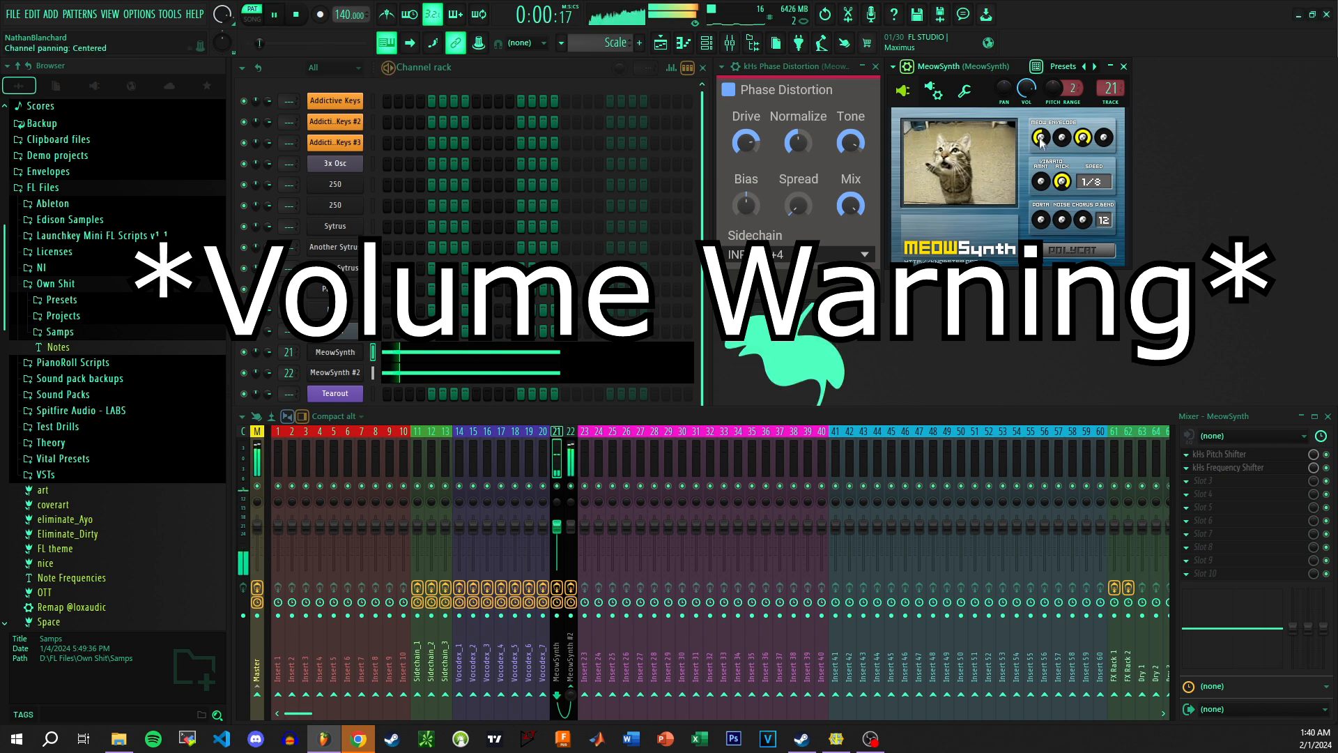
key(space)
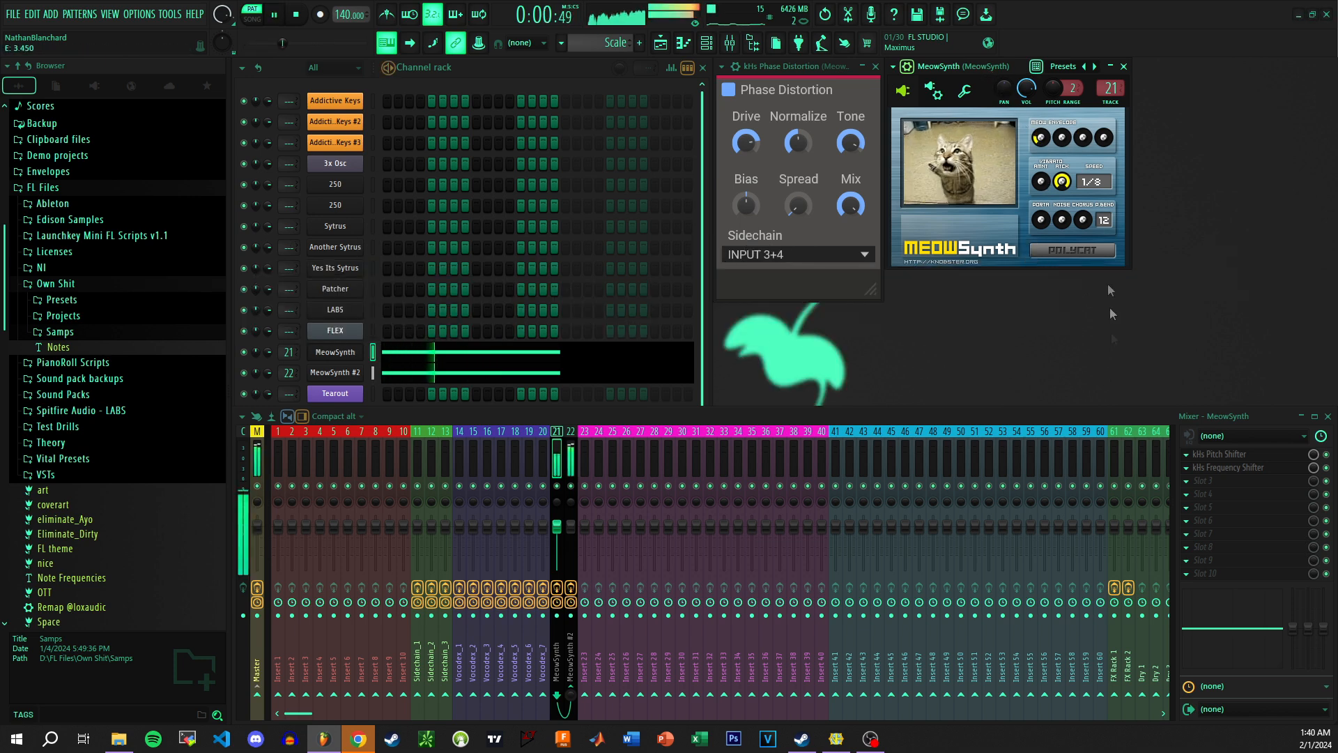
key(space)
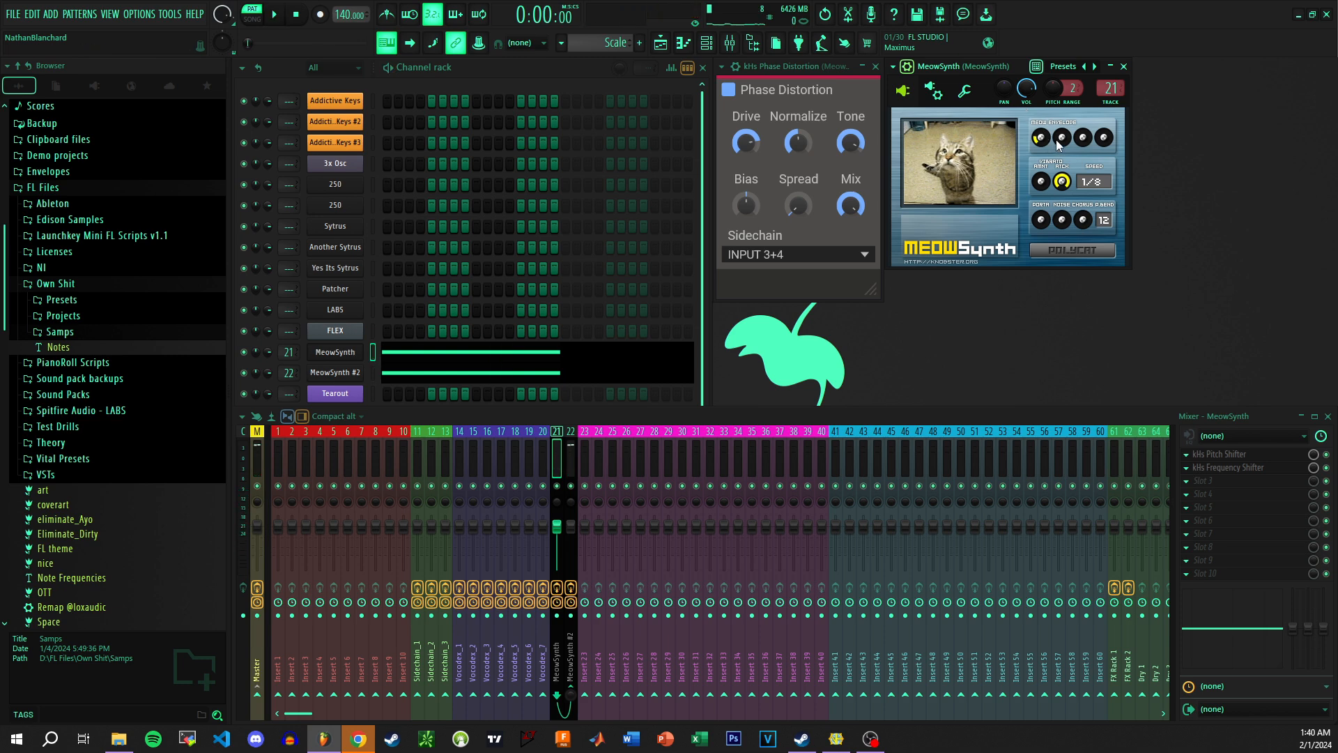
- Raise MeowSynth's fourth Meow Envelope knob and audition the pattern repeatedly
key(space)
key(space)
drag(1103, 138, 1103, 117)
key(space)
key(space)
key(space)
key(space)
- Raise MeowSynth's third and second Meow Envelope knobs while auditioning the pattern
drag(1082, 138, 1082, 119)
key(space)
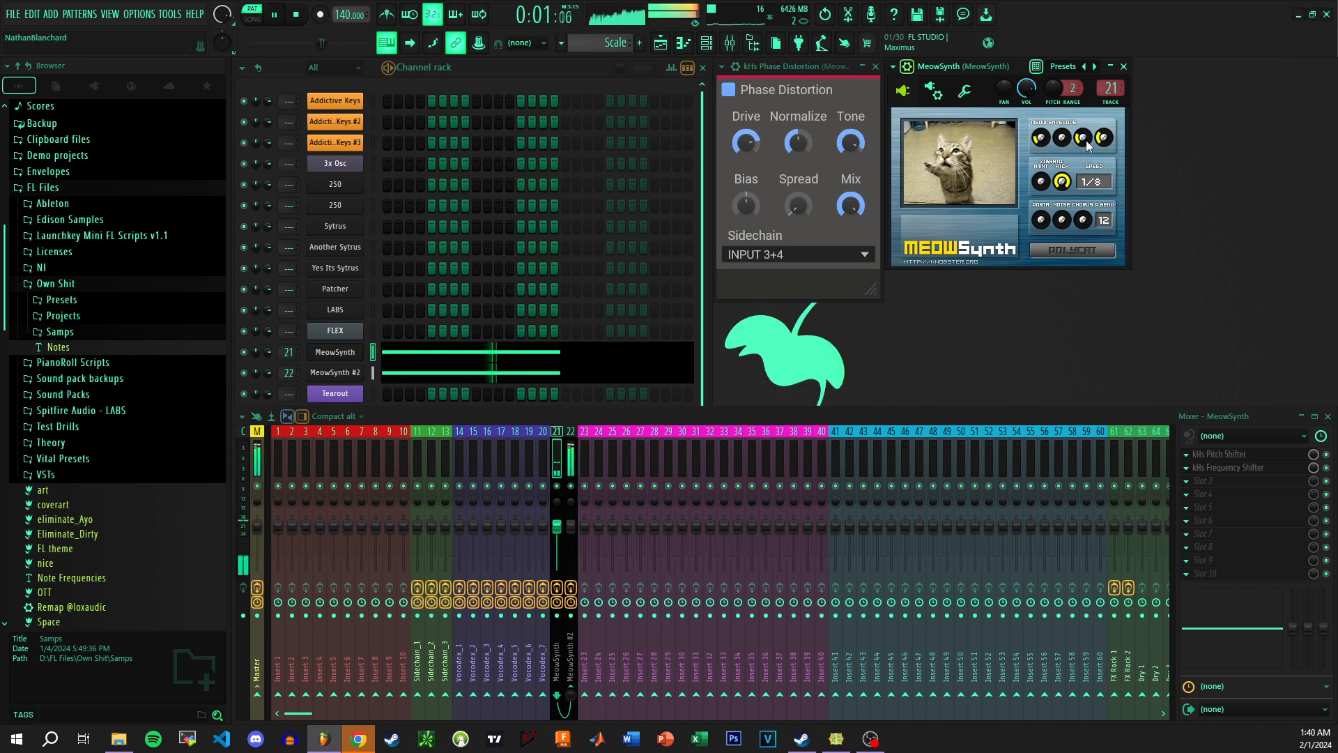
key(space)
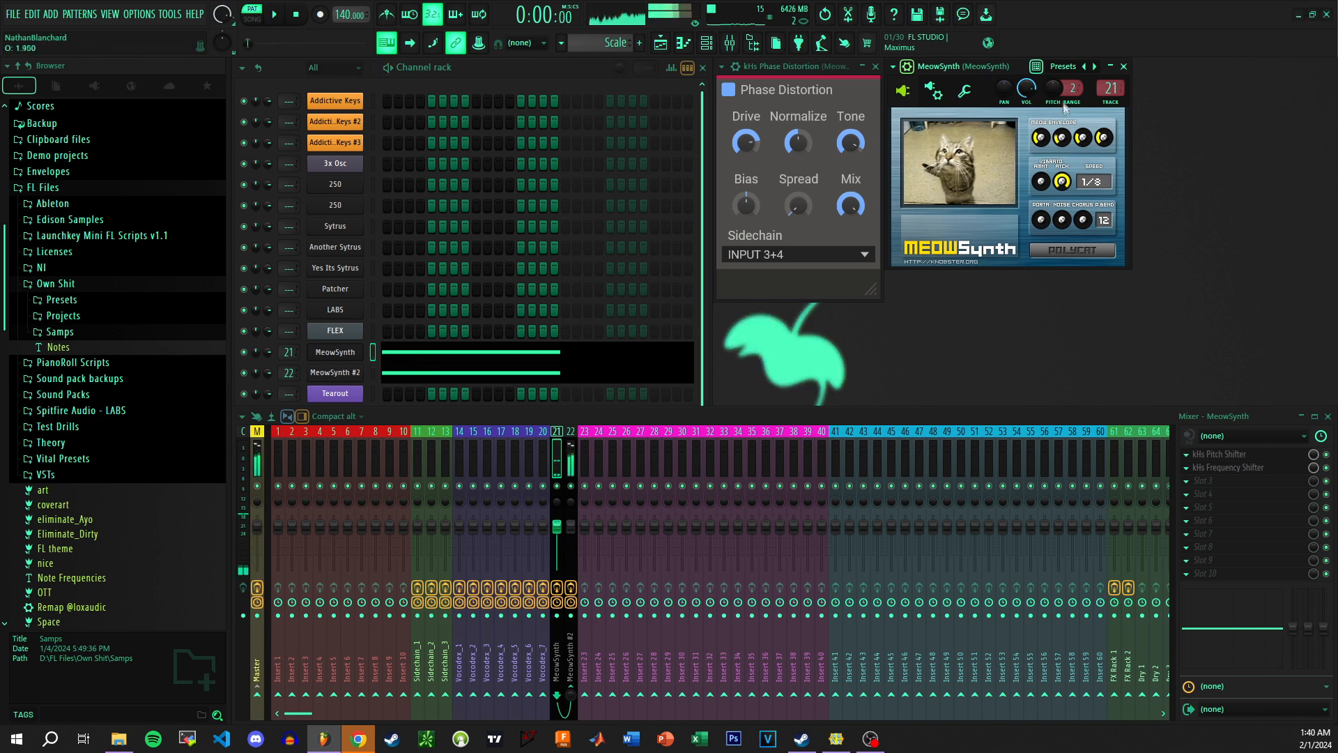
key(space)
key(space)
- Open OTT on the MeowSynth #2 mixer track, lower its Out Gain to 3.9 dB and audition the pattern
click(570, 466)
click(1203, 573)
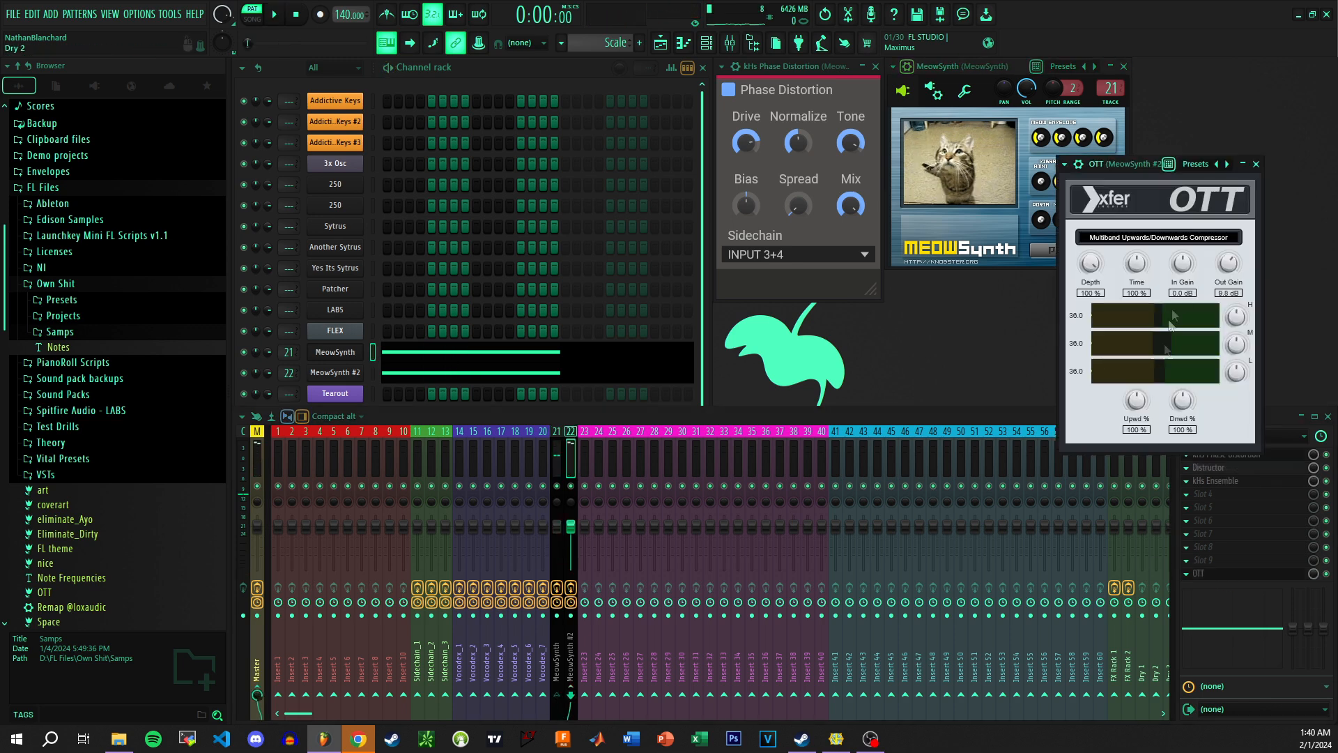
drag(1228, 265, 1228, 278)
key(space)
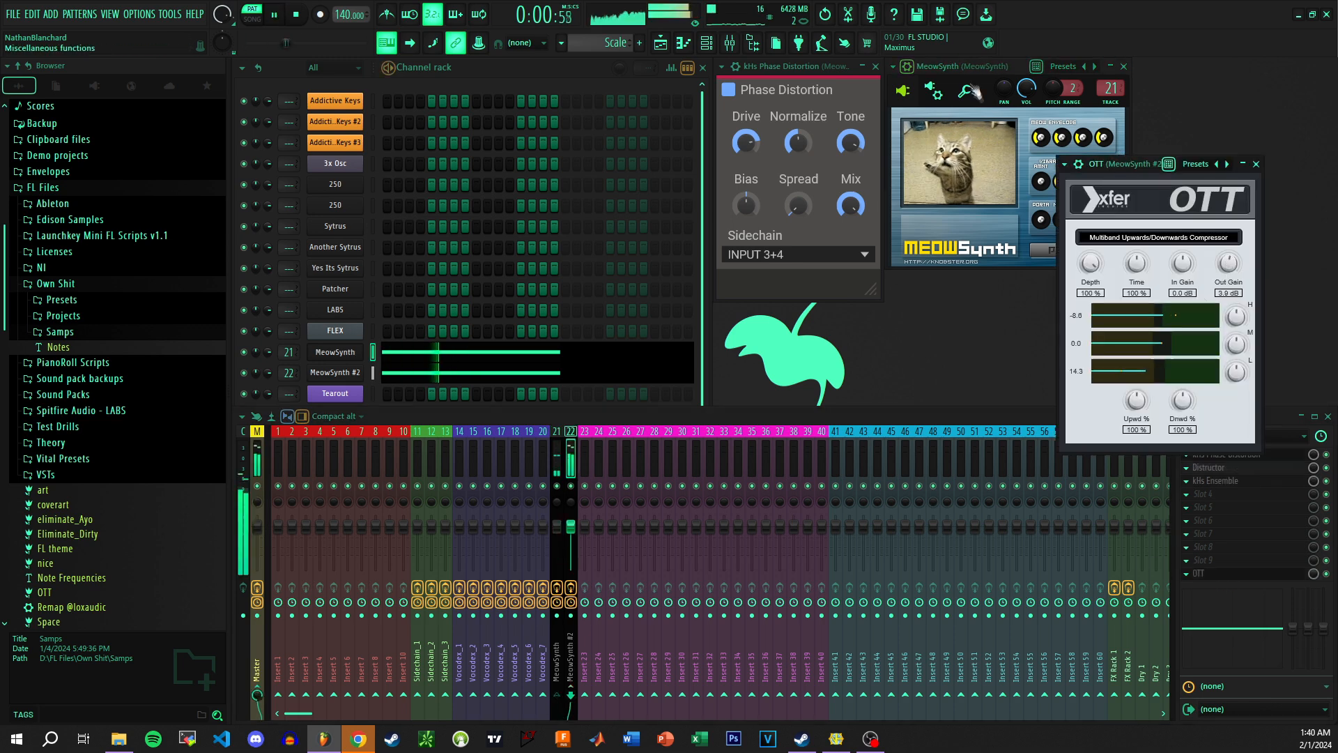
click(987, 87)
key(space)
key(space)
key(space)
- Open the MeowSynth #2 channel and raise its first Meow Envelope knob during playback
click(342, 375)
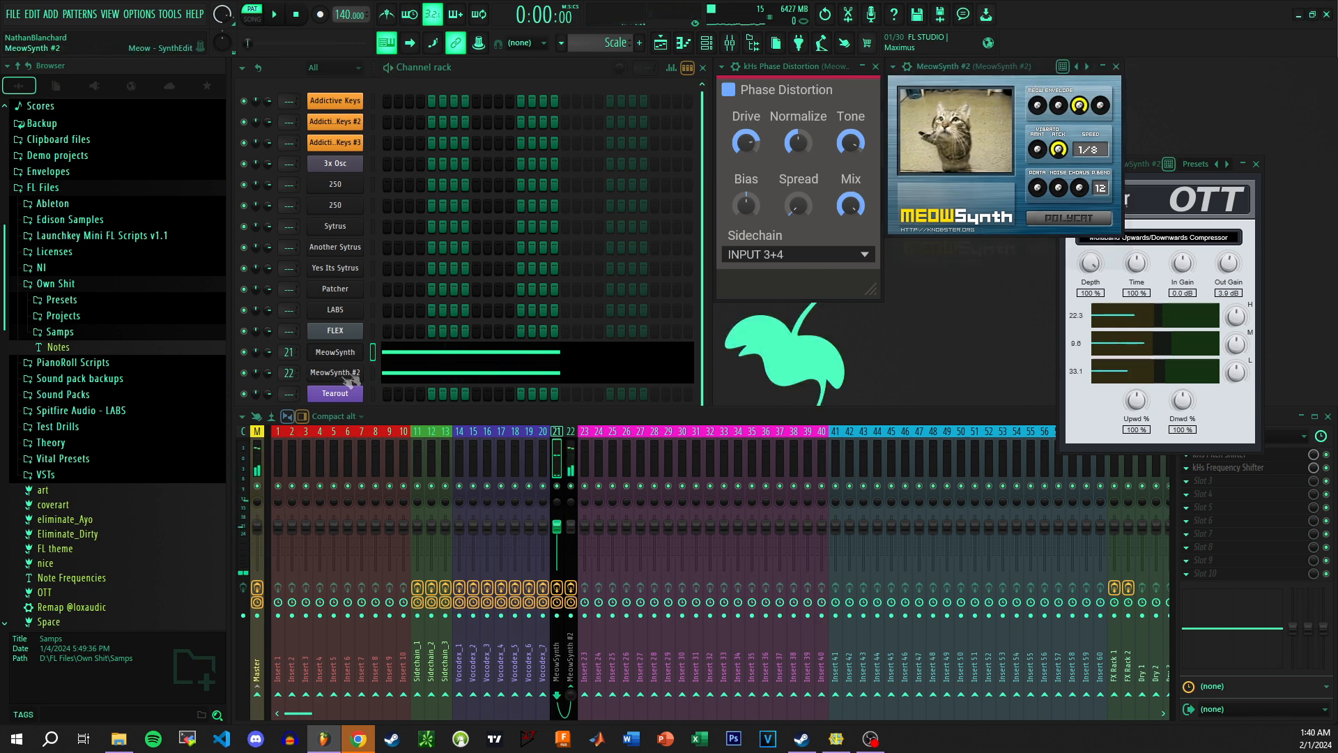
key(space)
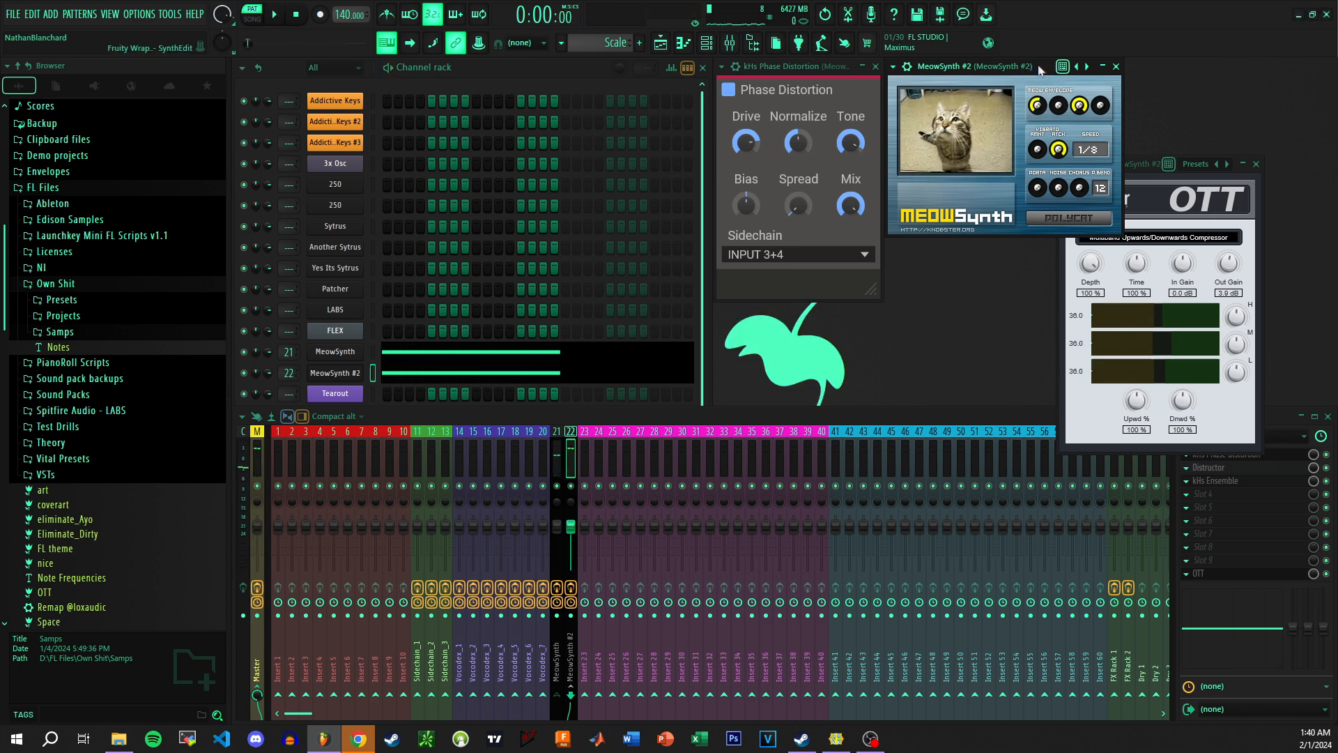
key(space)
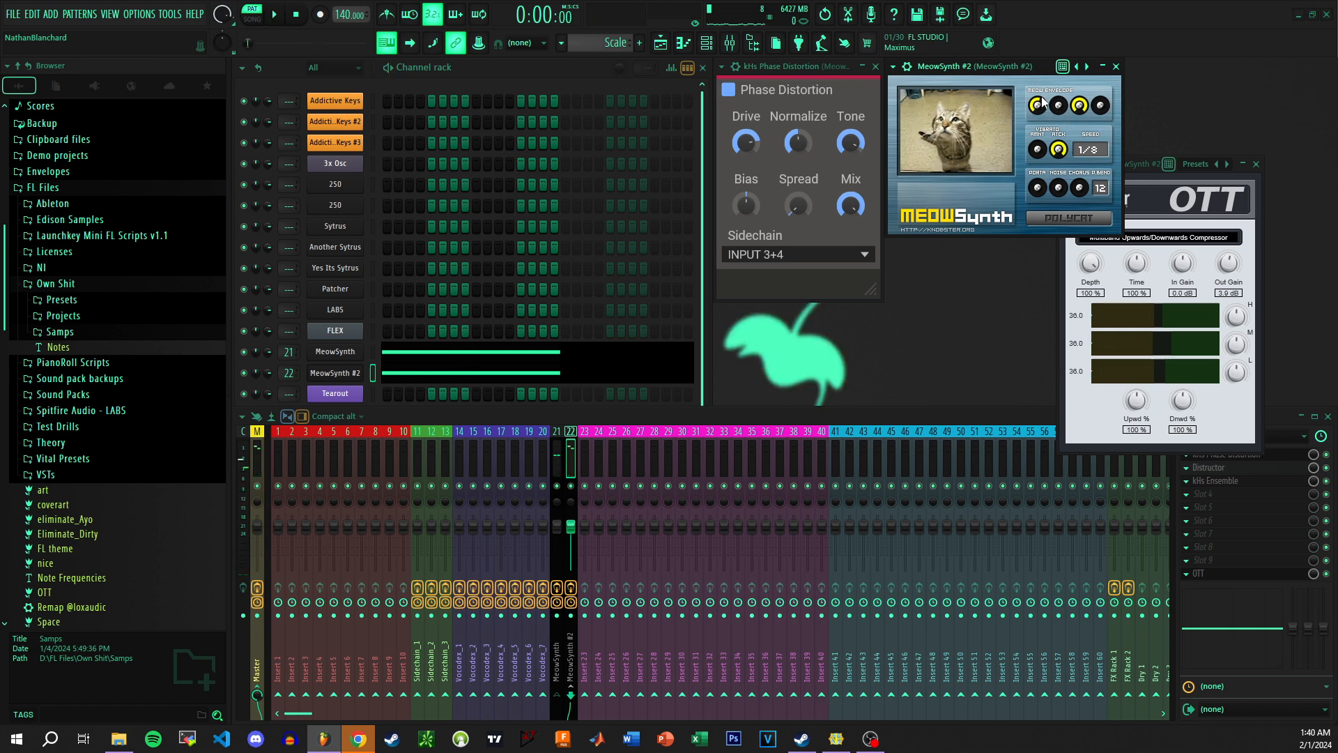
- Raise MeowSynth #2's fourth Meow Envelope knob while auditioning, and move OTT clear of the synth window
key(space)
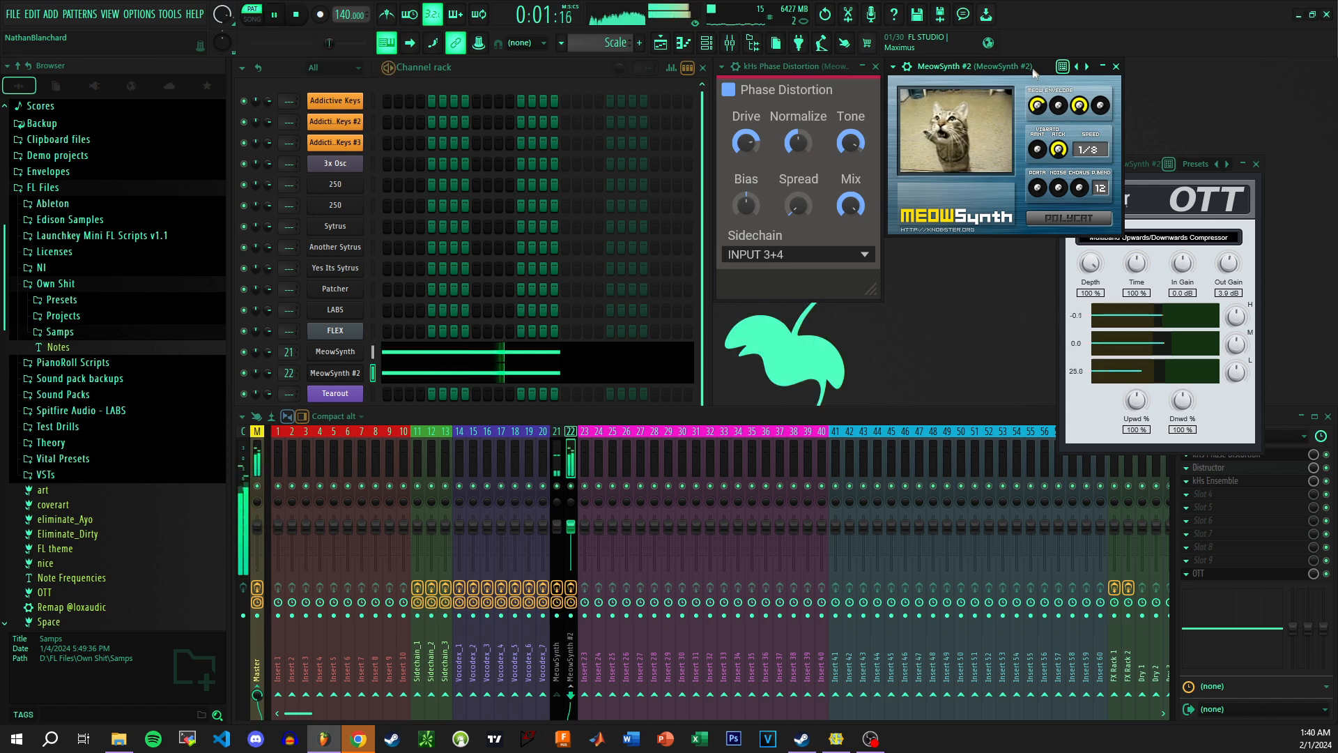
key(space)
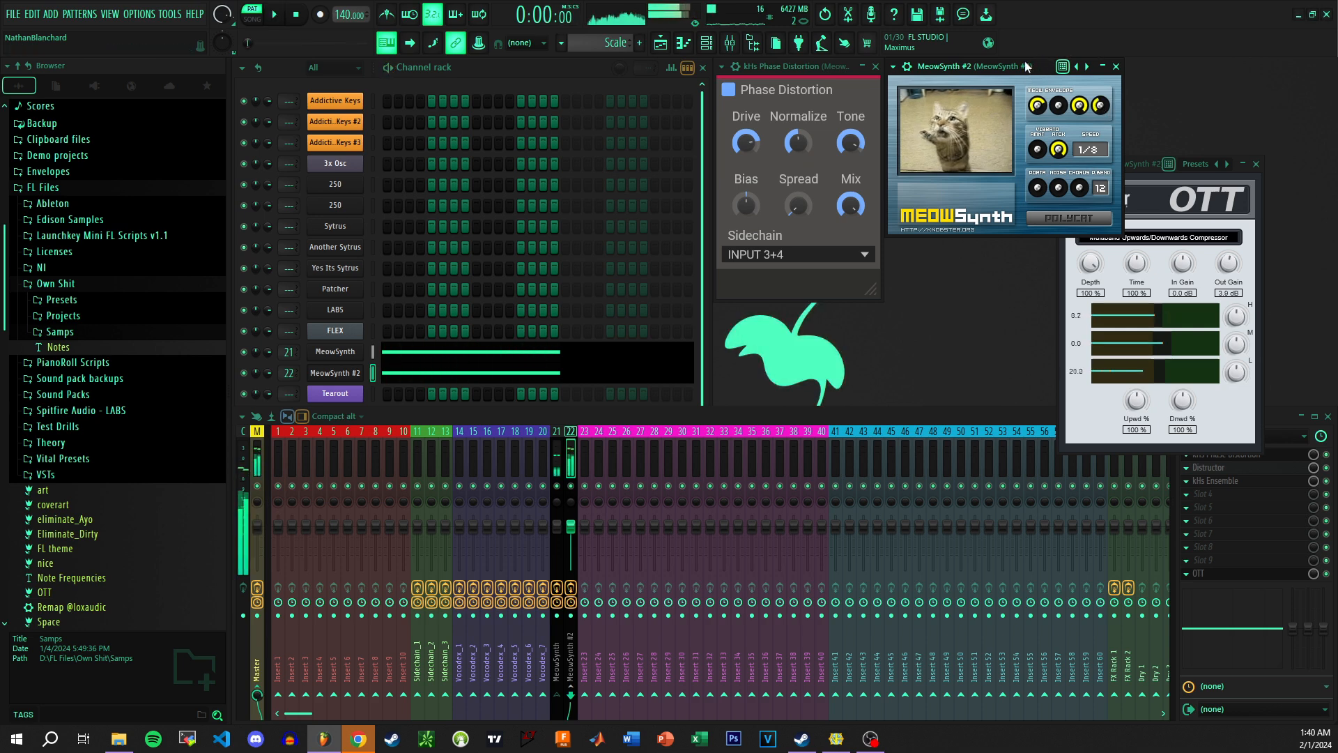
key(space)
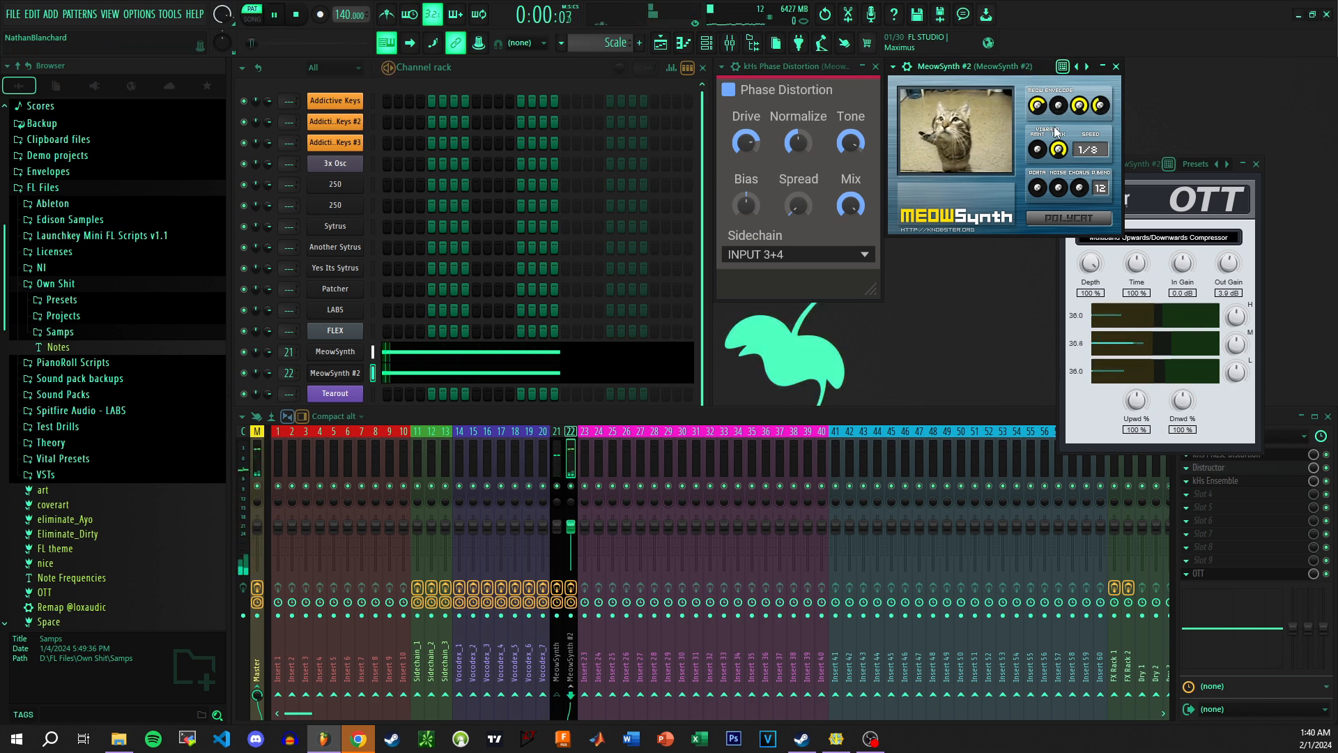
key(space)
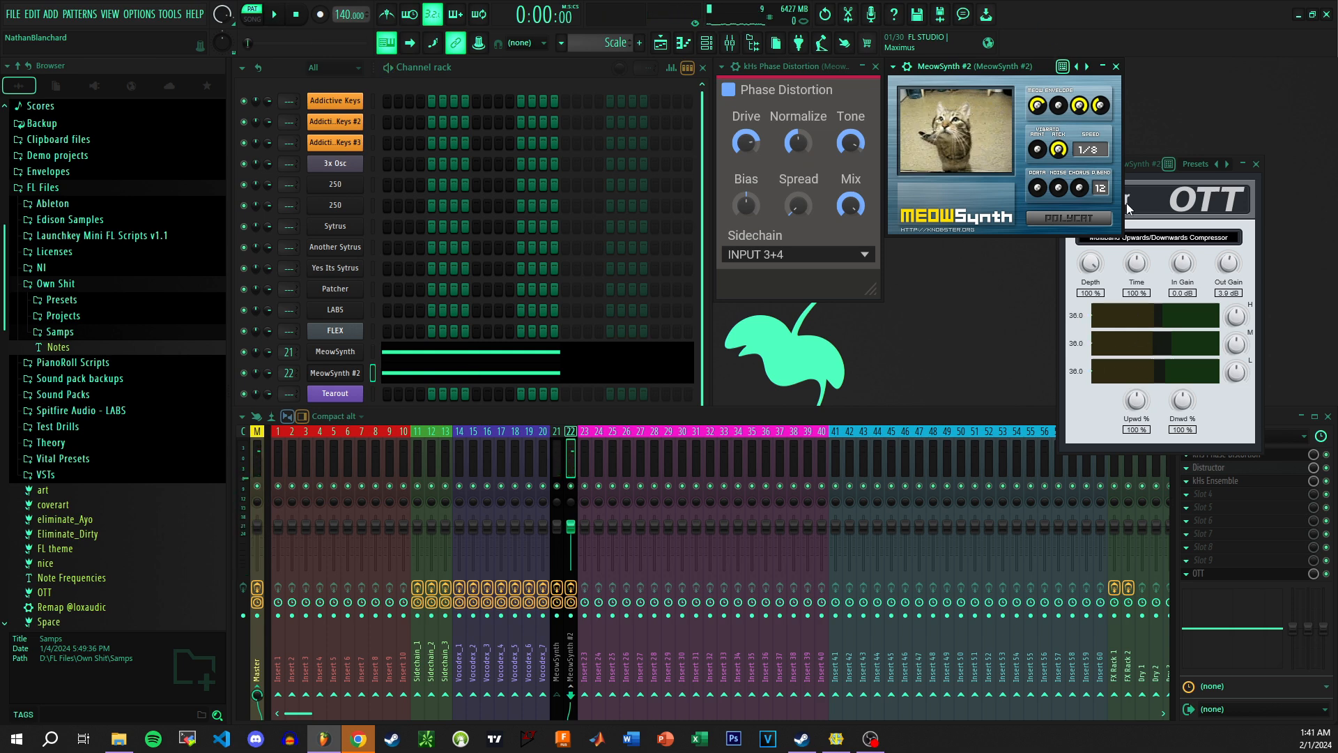
drag(1147, 164, 1211, 76)
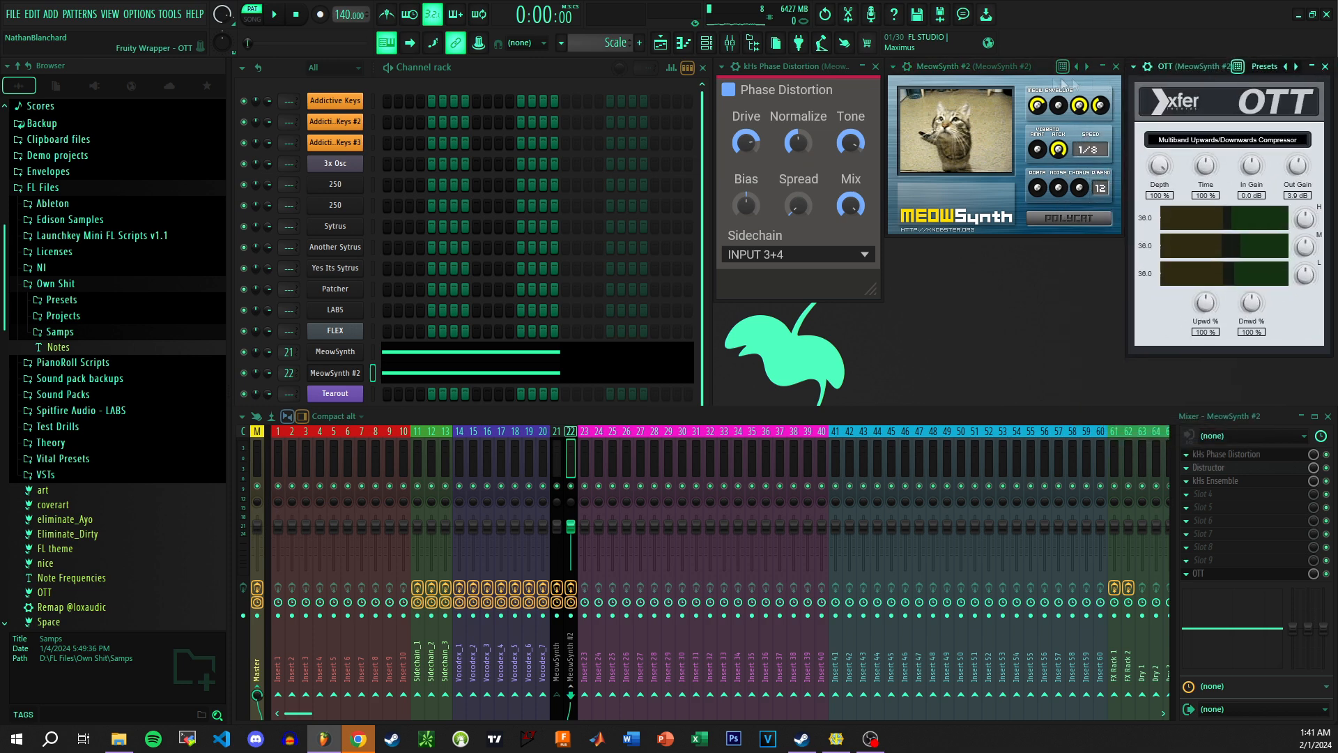
click(1004, 67)
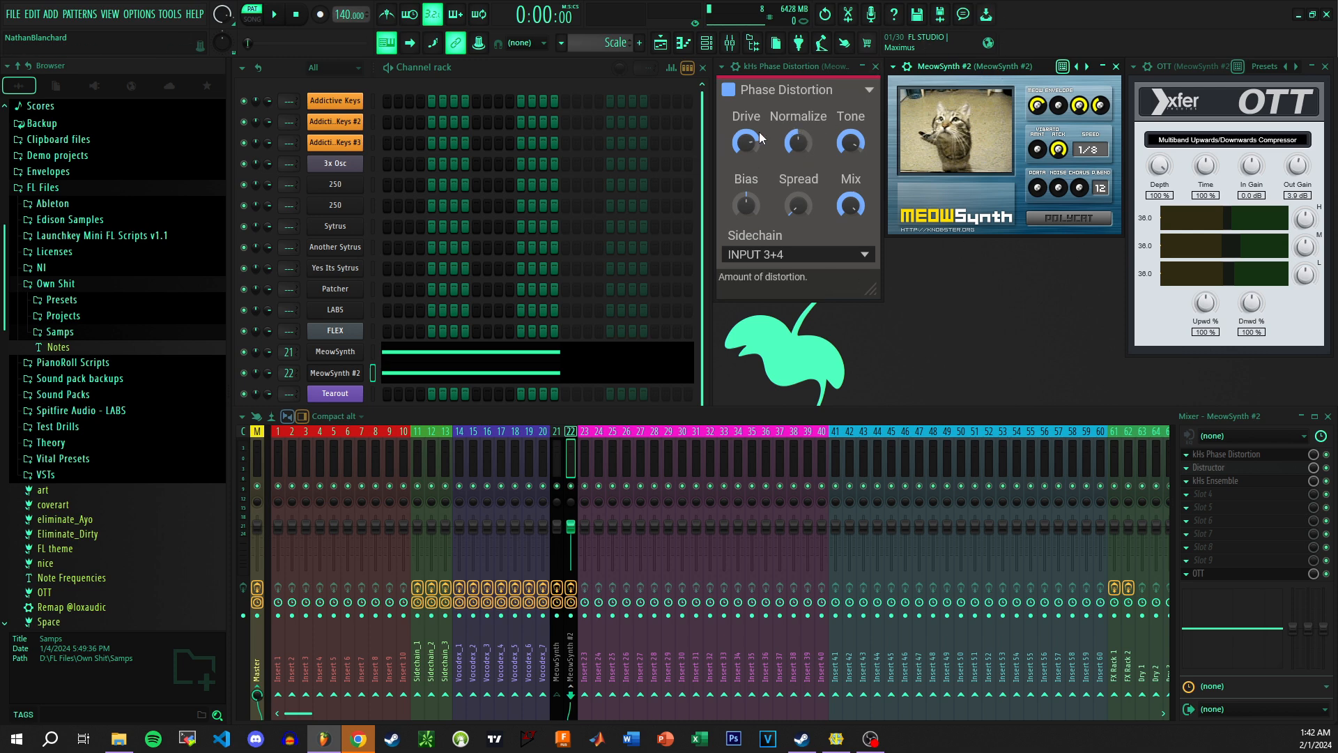
- Sweep Phase Distortion's Drive to about 83% and adjust Normalize during playback
drag(750, 142, 798, 45)
drag(757, 130, 753, 83)
key(space)
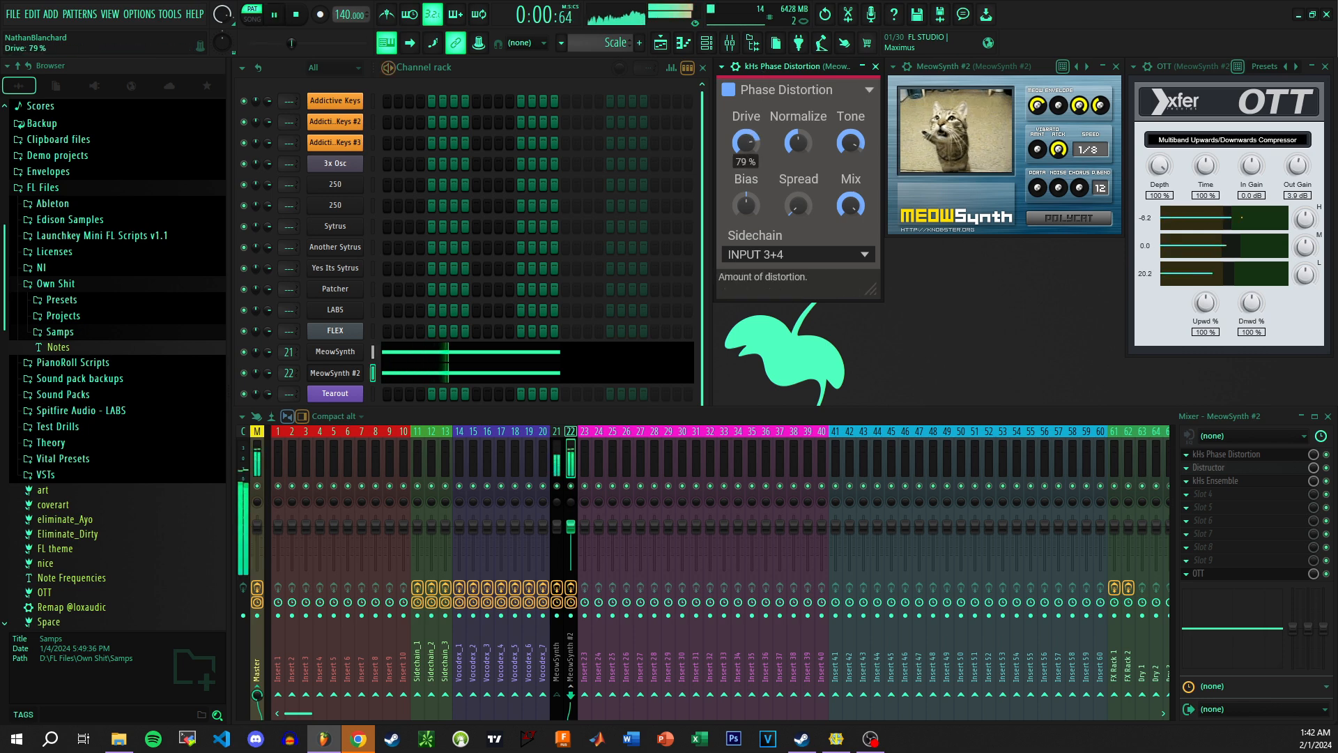
drag(750, 144, 751, 179)
mouse_move(798, 142)
mouse_down()
mouse_move(798, 162)
mouse_move(850, 138)
mouse_move(798, 128)
mouse_up()
drag(746, 143, 746, 150)
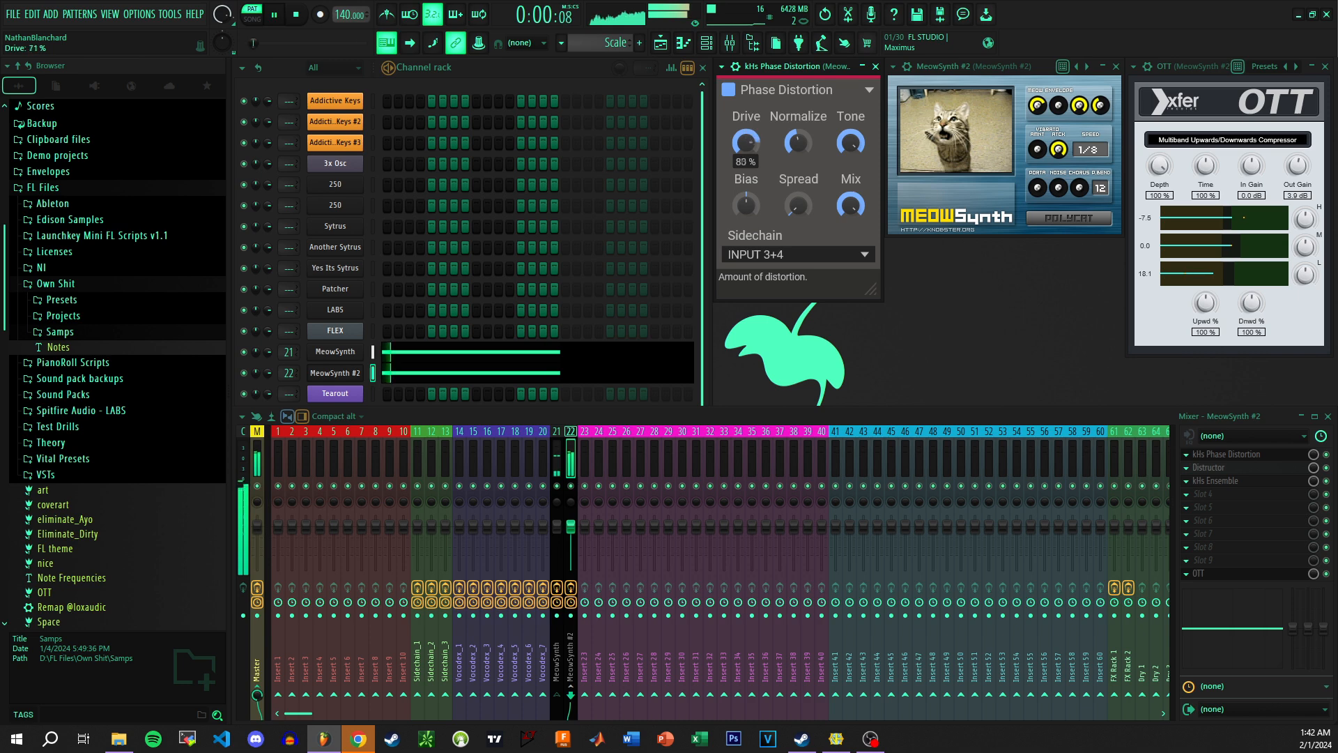
key(space)
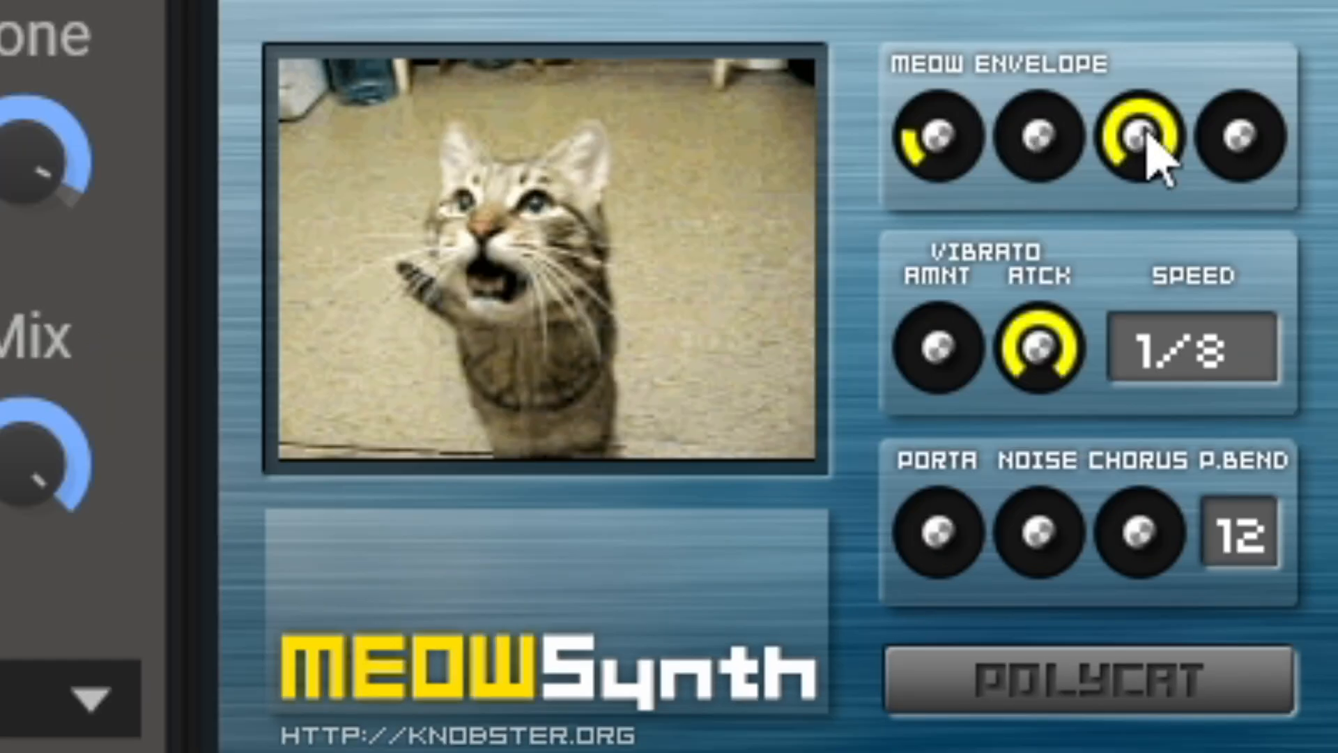
- Lower MeowSynth's third Meow Envelope knob to its minimum
drag(1097, 221, 1096, 432)
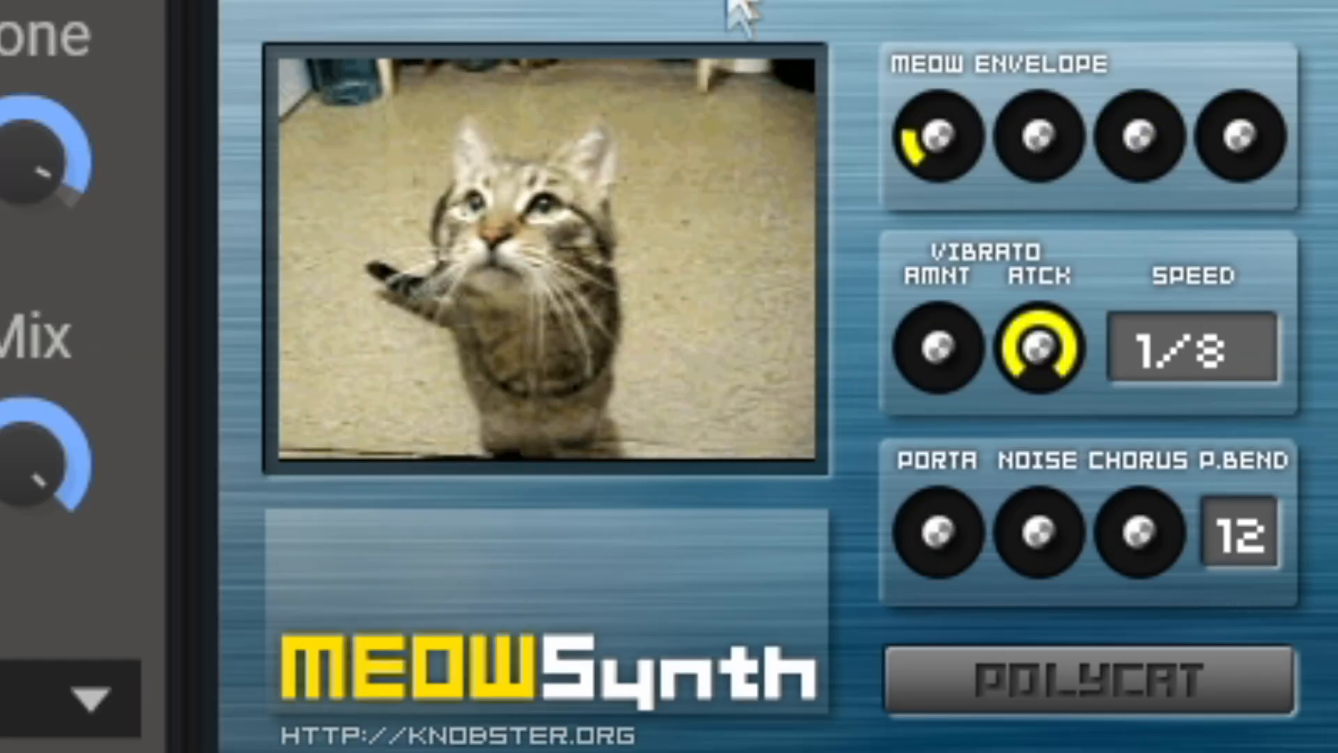